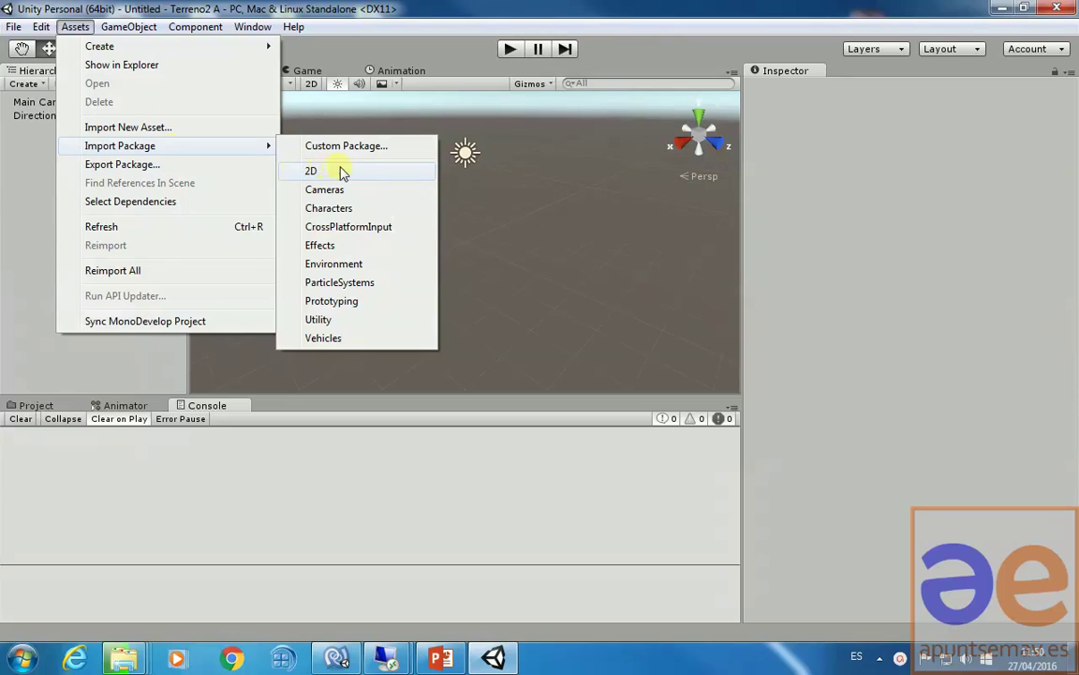
Import all items of the Characters and Environment standard asset packages into the project.
left_click(355, 208)
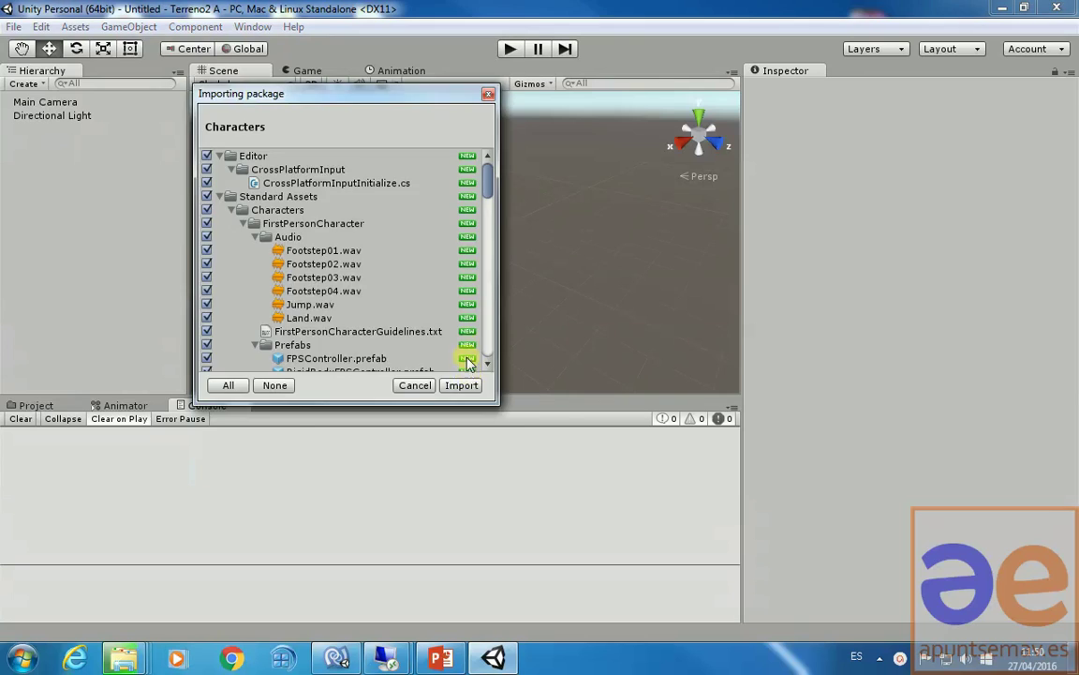
left_click(469, 386)
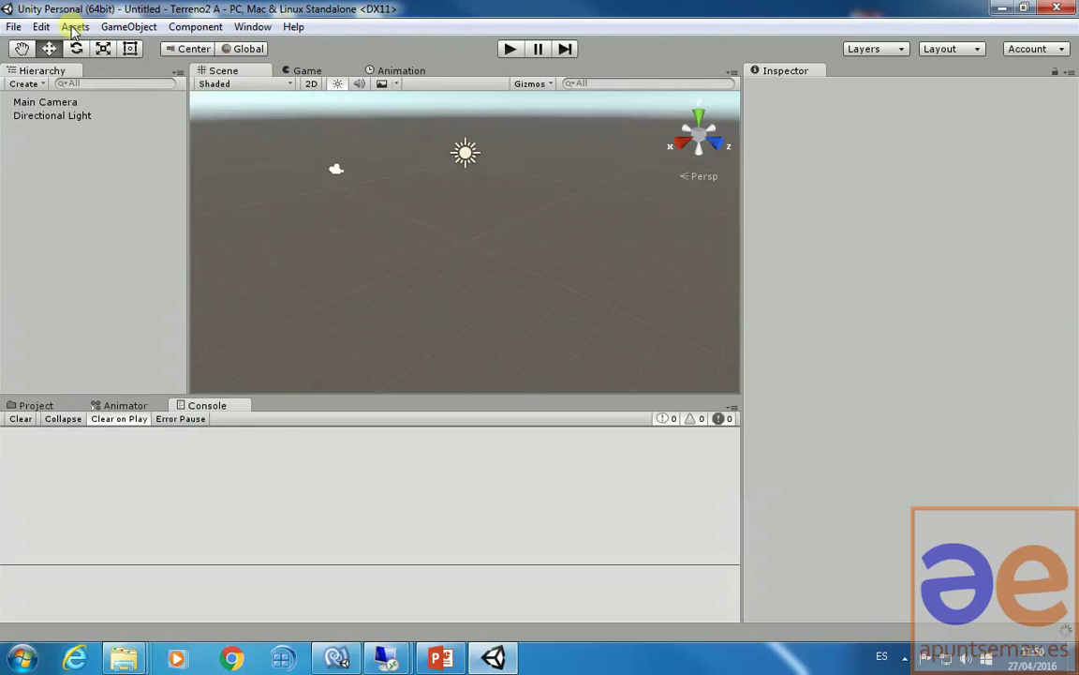
left_click(75, 26)
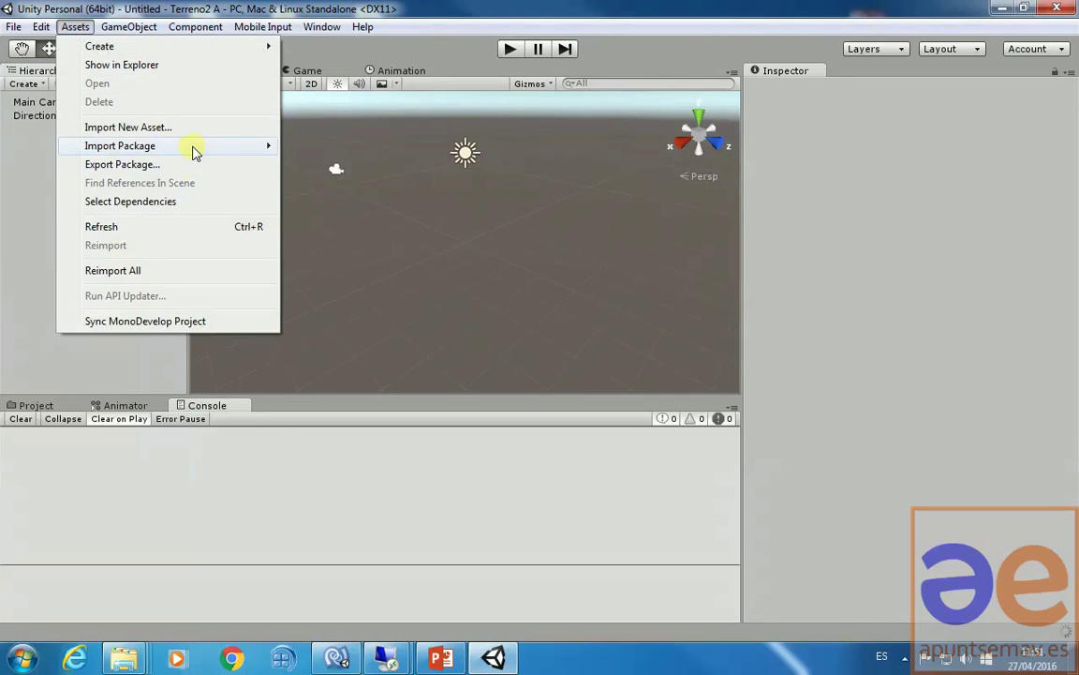
mouse_move(212, 149)
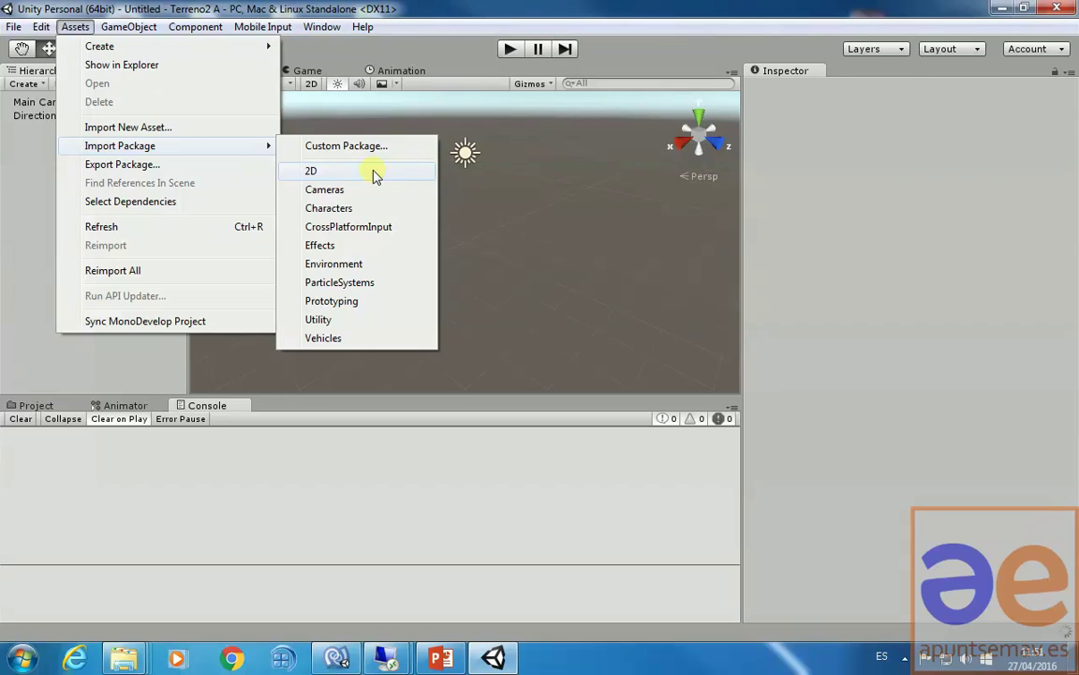
left_click(373, 265)
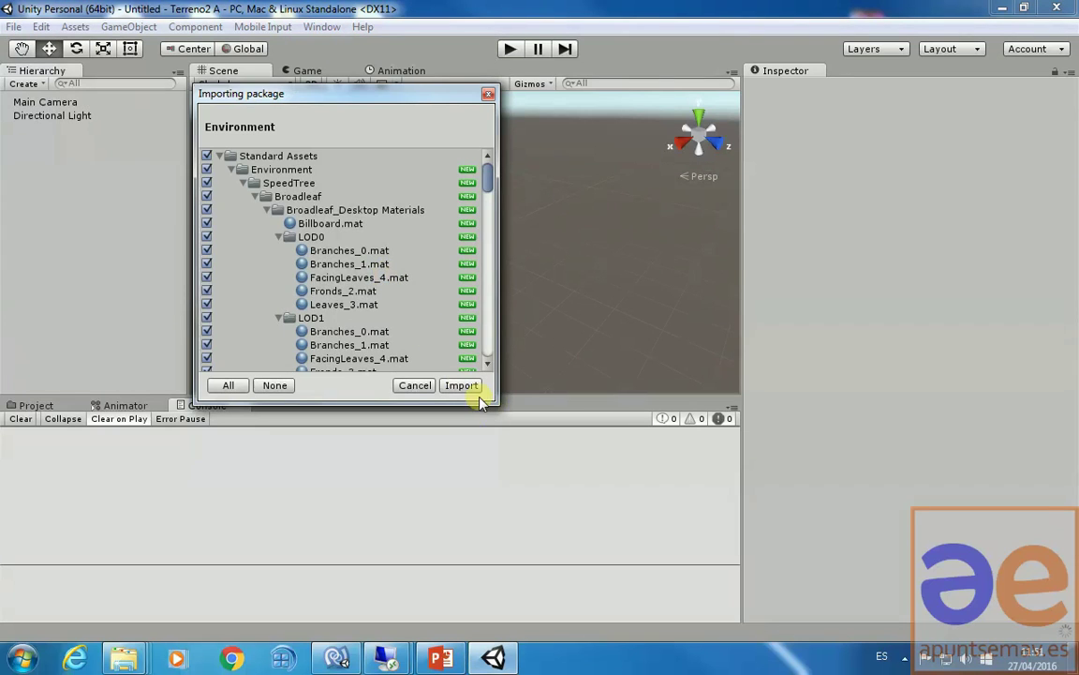
left_click(462, 386)
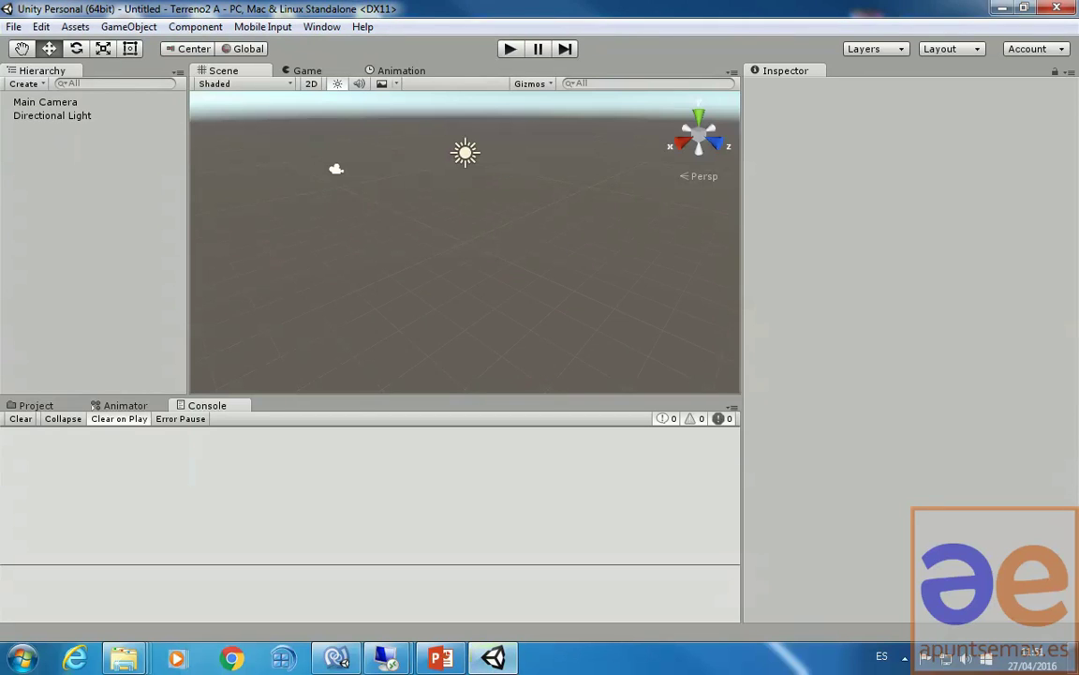
Show the project's assets and import the Terrain Assets package from the file explorer into the Assets folder.
left_click(34, 405)
left_click_drag(455, 286, 56, 532)
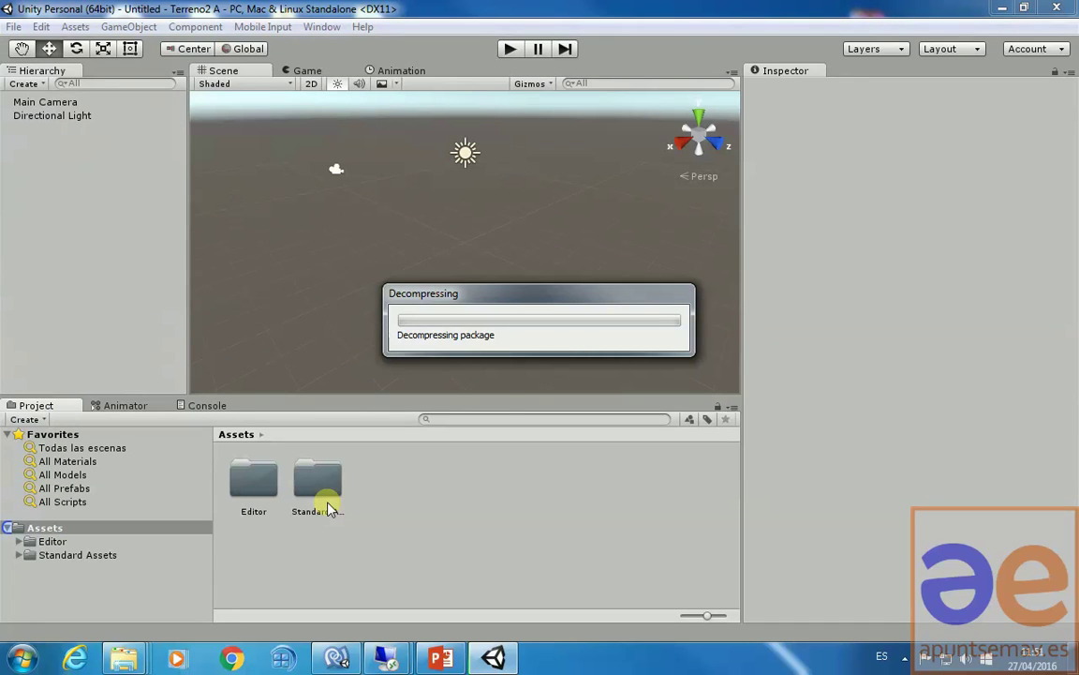
left_click(462, 385)
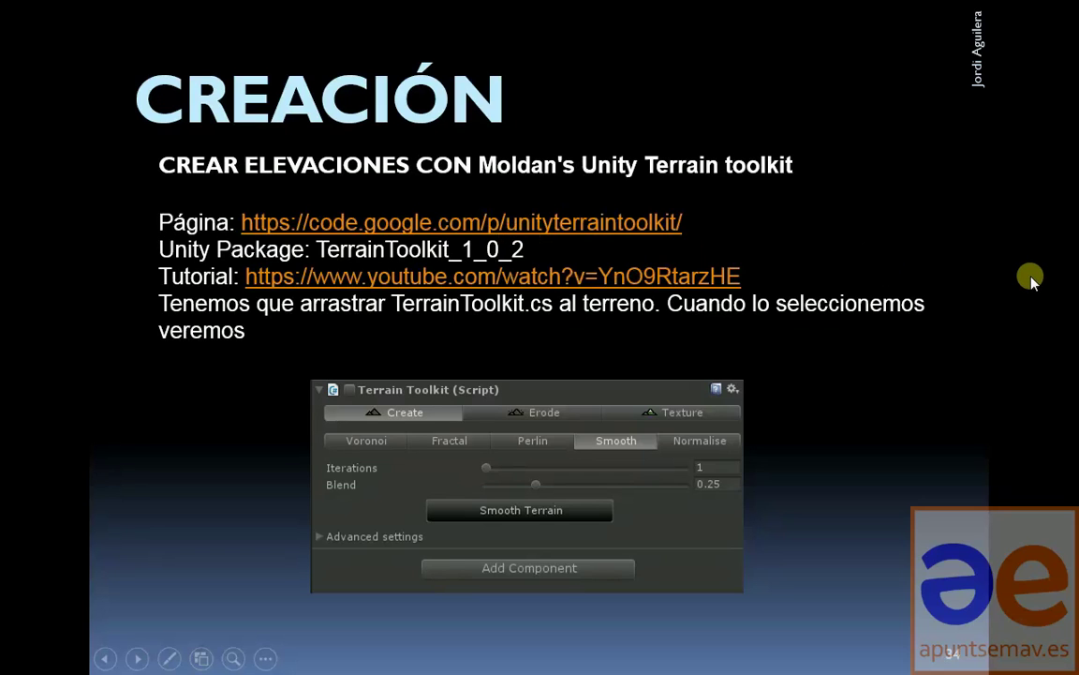
Switch from the presentation back to Unity and import the full TerrainToolkit_1_0_2 UNITY 5 package into the Assets folder.
key("alt+Tab")
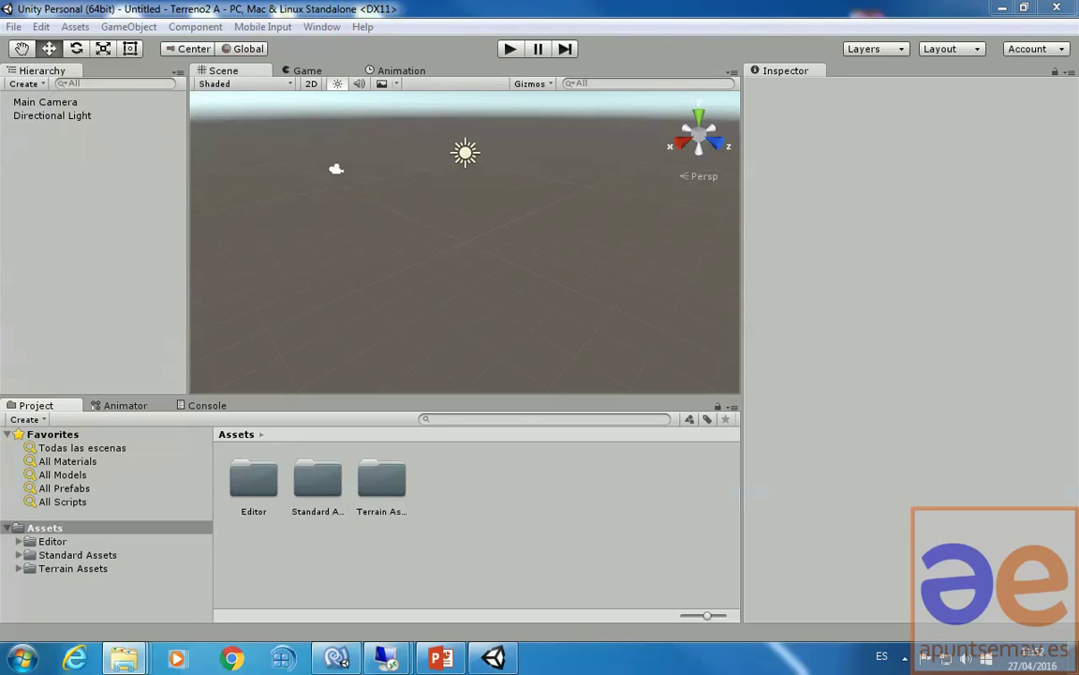
left_click_drag(925, 351, 465, 492)
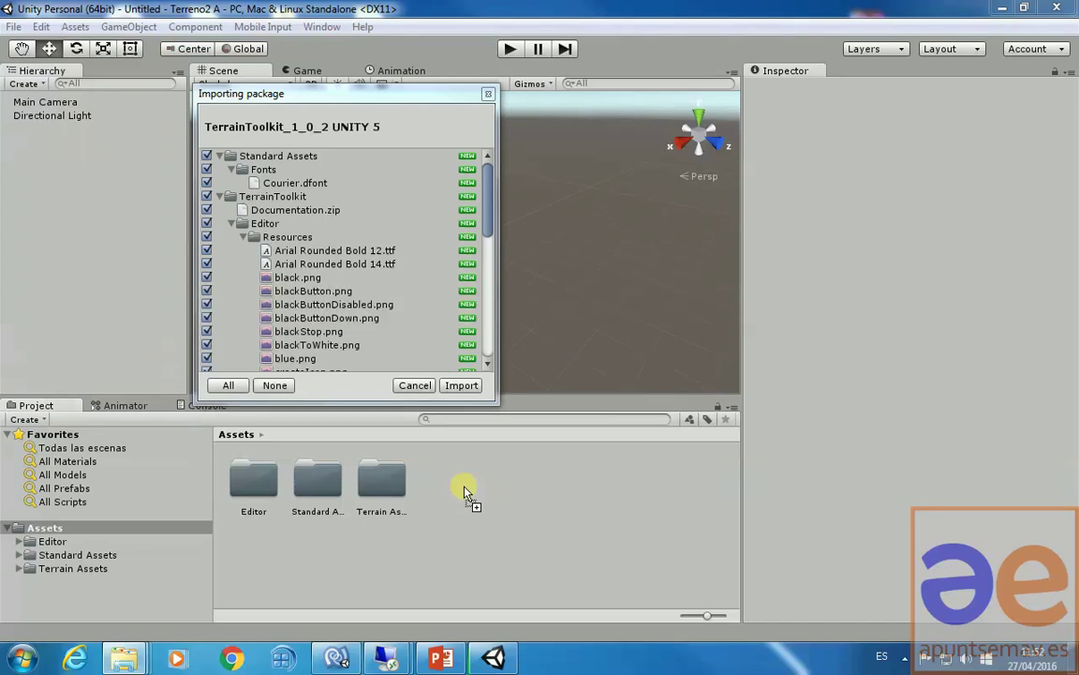
left_click(463, 386)
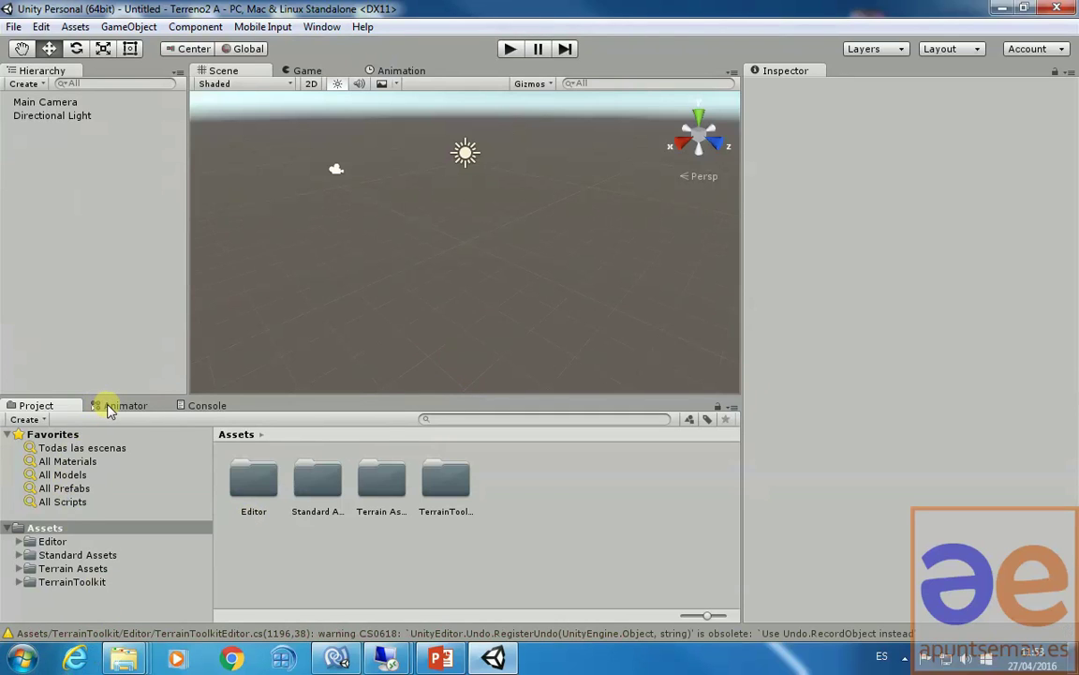
Clear all messages from the console and return to the project's assets.
left_click(195, 407)
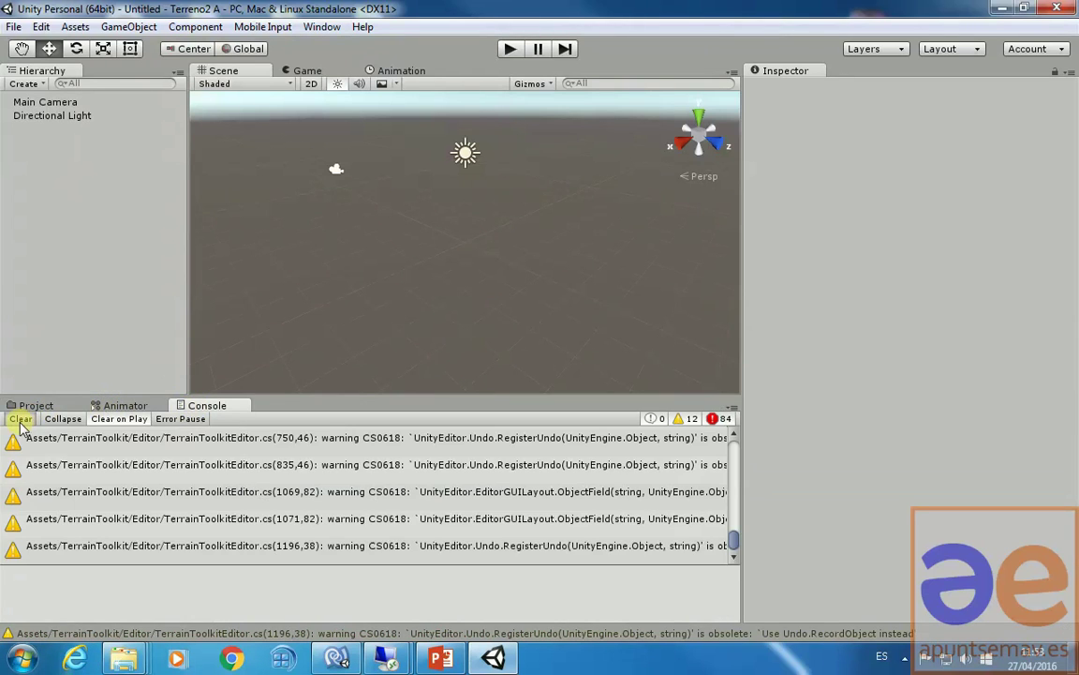
left_click(21, 419)
left_click(36, 406)
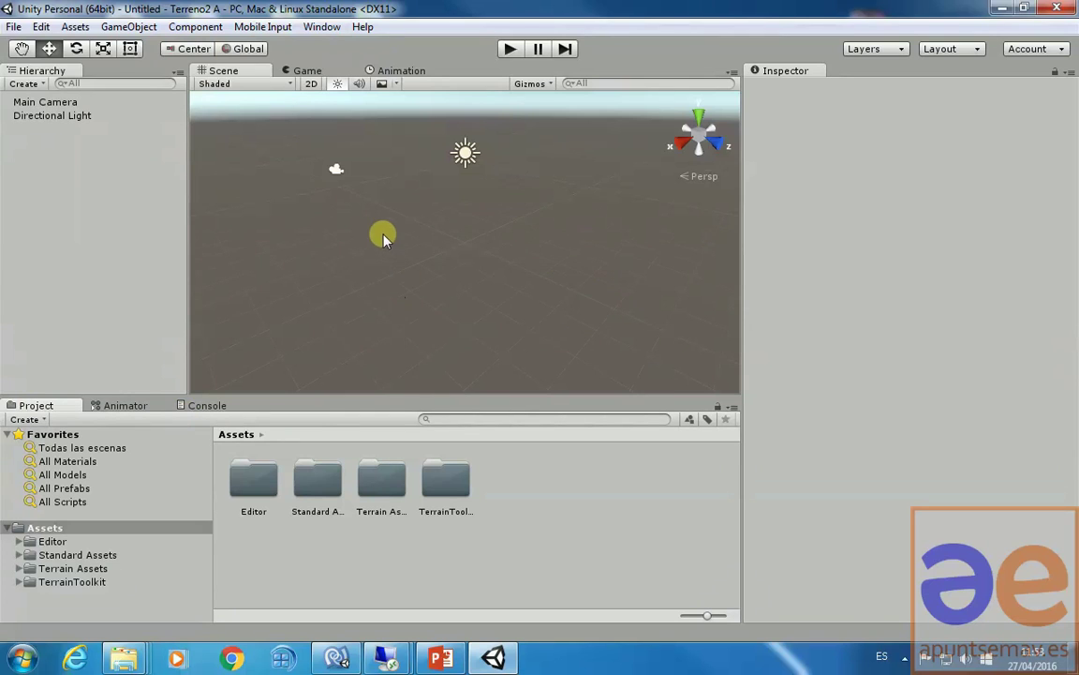
Add a new 3D Terrain object to the scene.
left_click(145, 29)
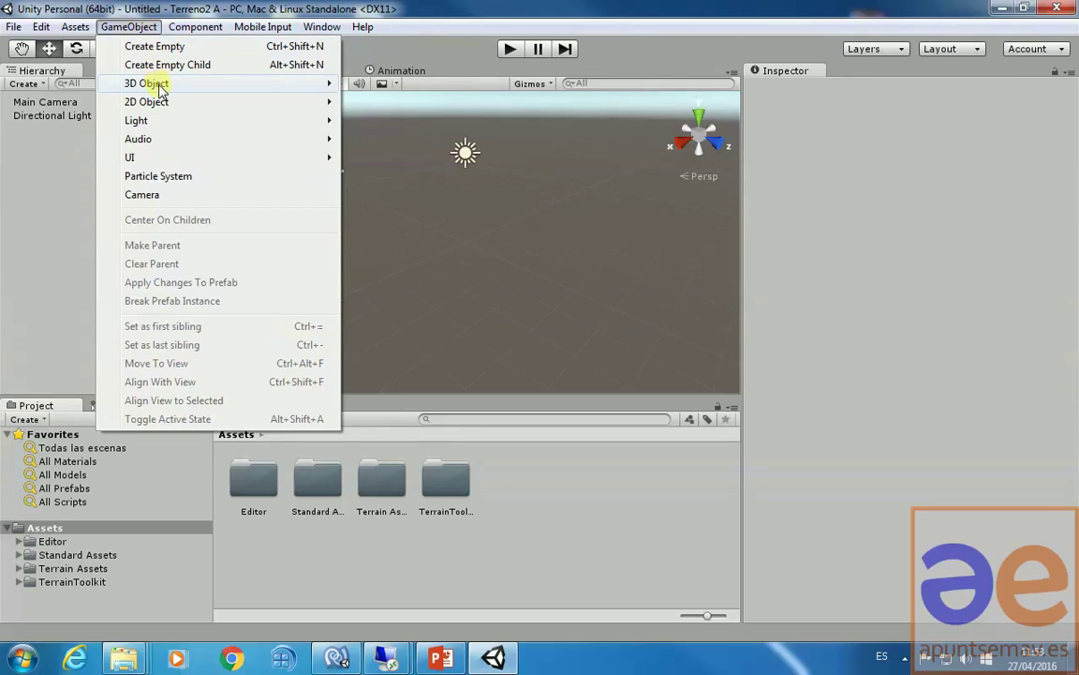
mouse_move(146, 83)
left_click(412, 227)
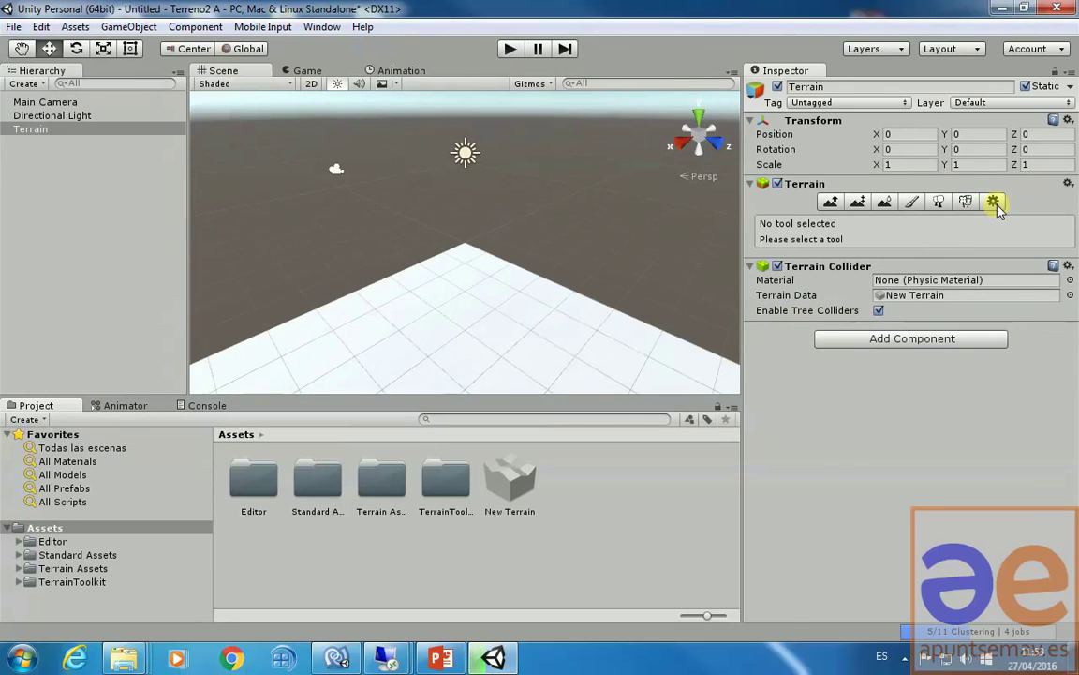
Set the terrain's resolution to a width of 2000, a length of 2000 and a height of 400.
left_click(993, 201)
scroll(962, 471, "down", 5)
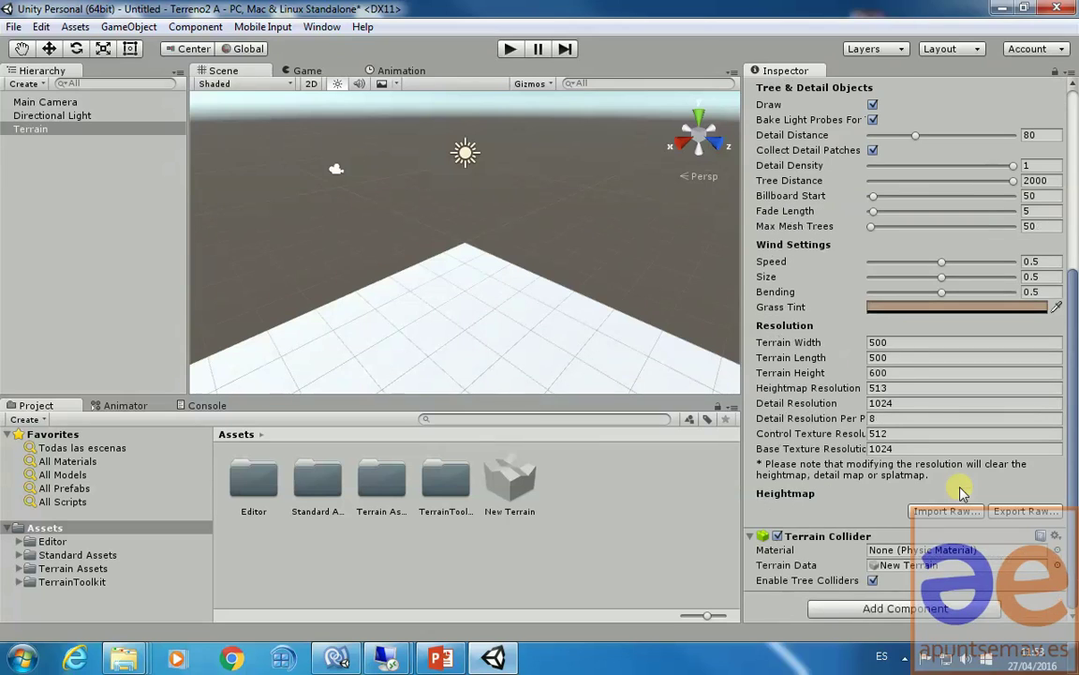
left_click(787, 342)
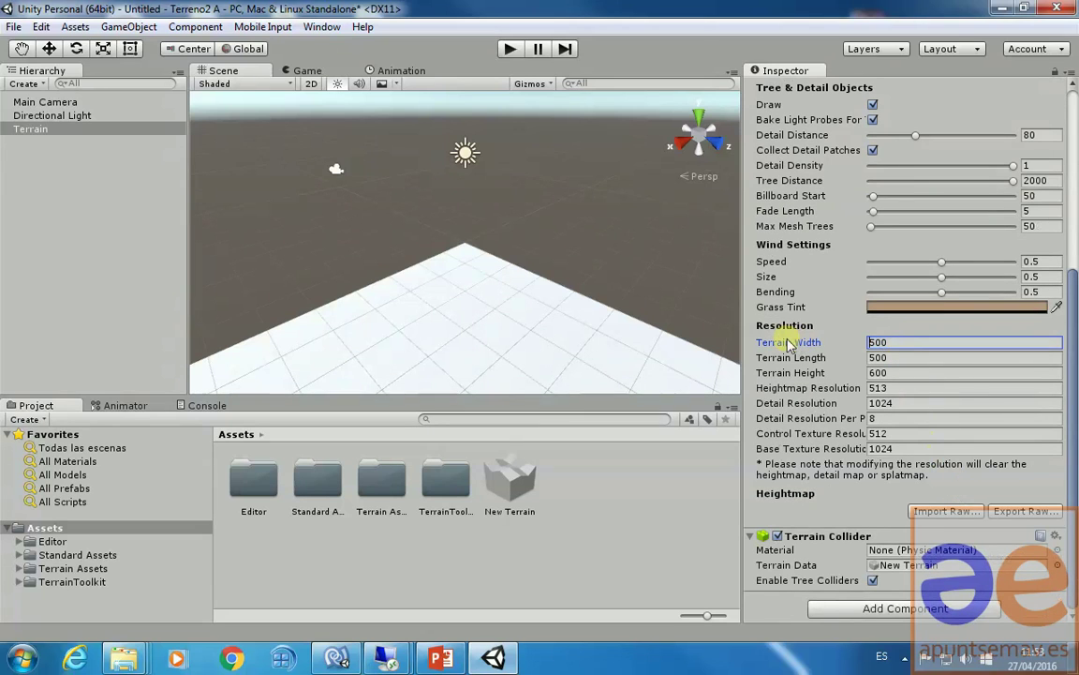
type("2000")
key("Delete")
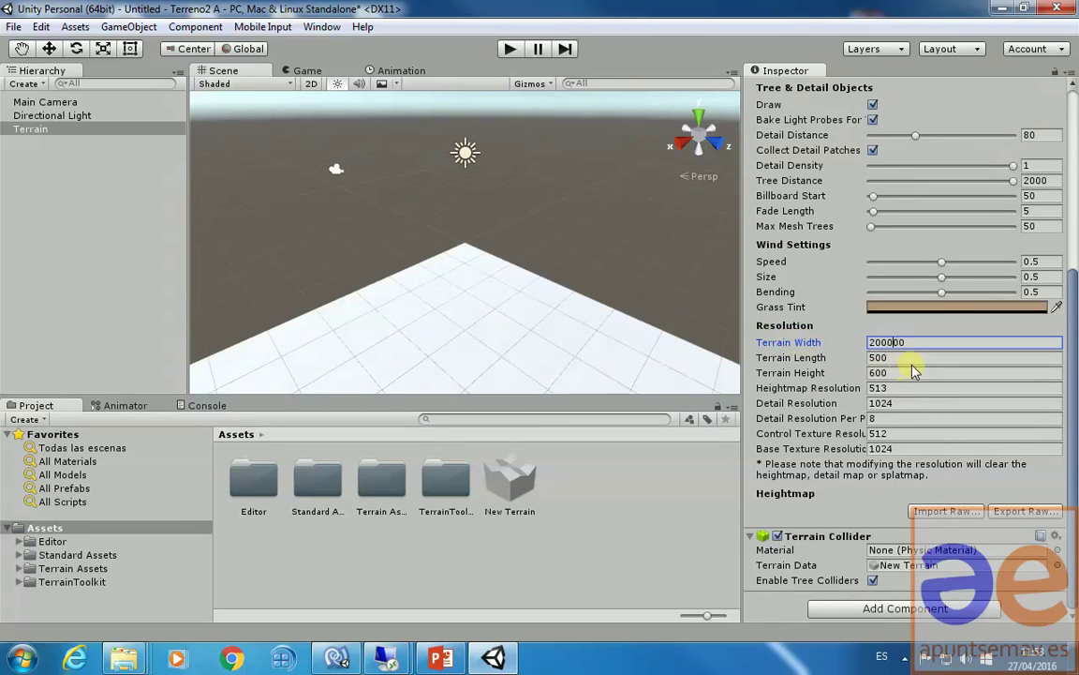
key("Tab")
type("2000")
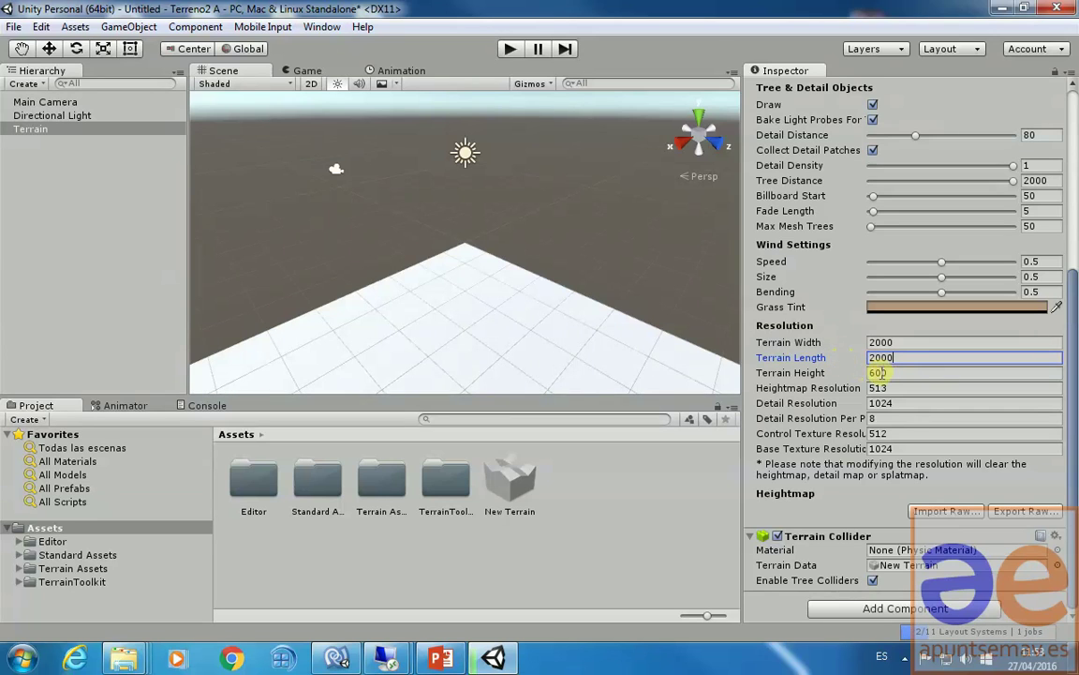
key("Tab")
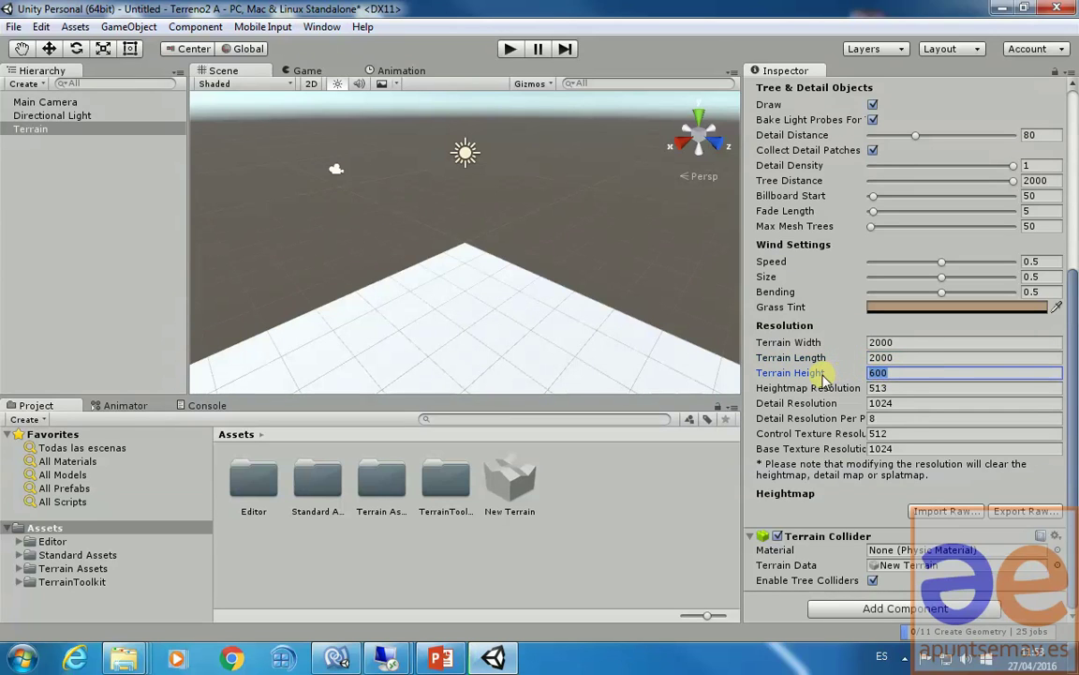
type("400")
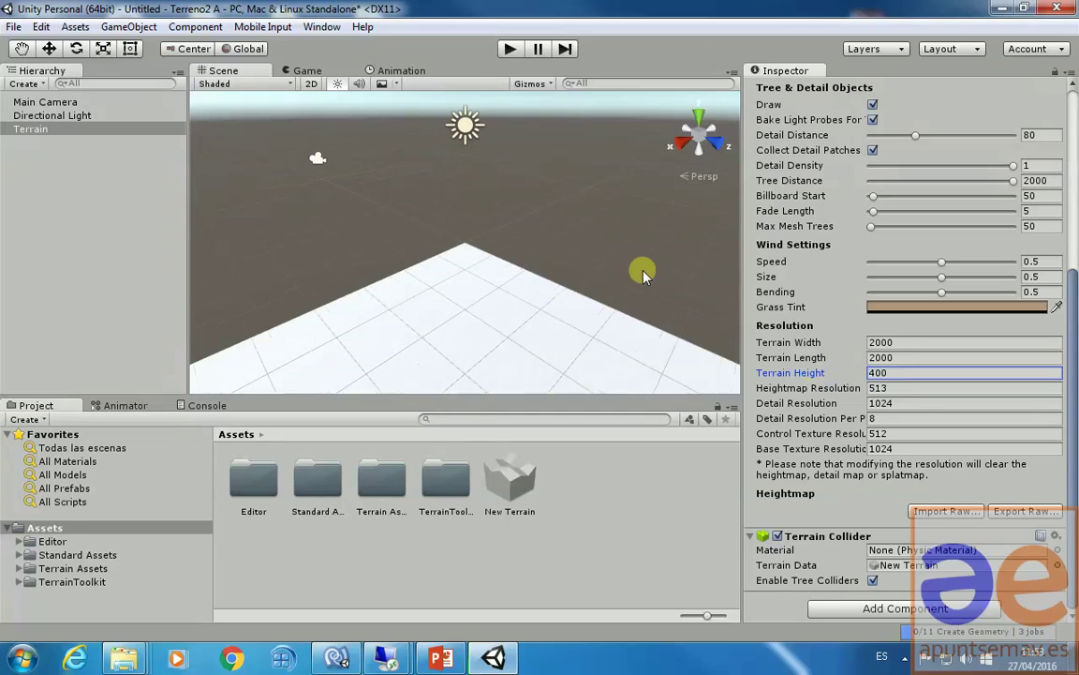
left_click(530, 301)
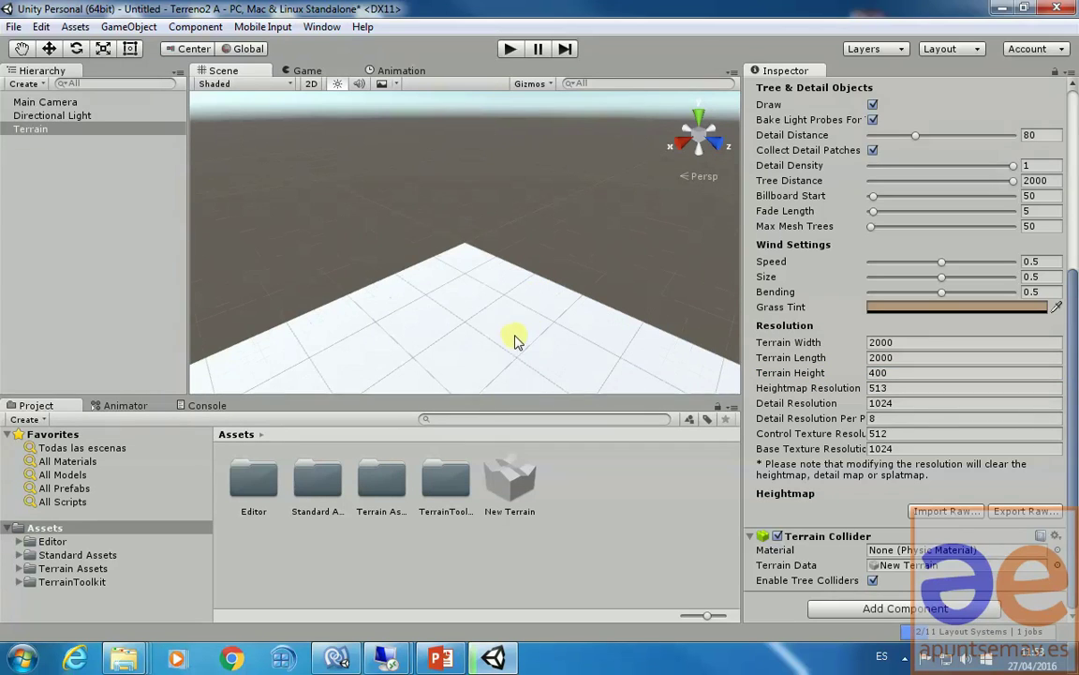
Attach the C# TerrainToolkit script from the TerrainToolkit folder to the Terrain object and show its component settings.
left_click(38, 132)
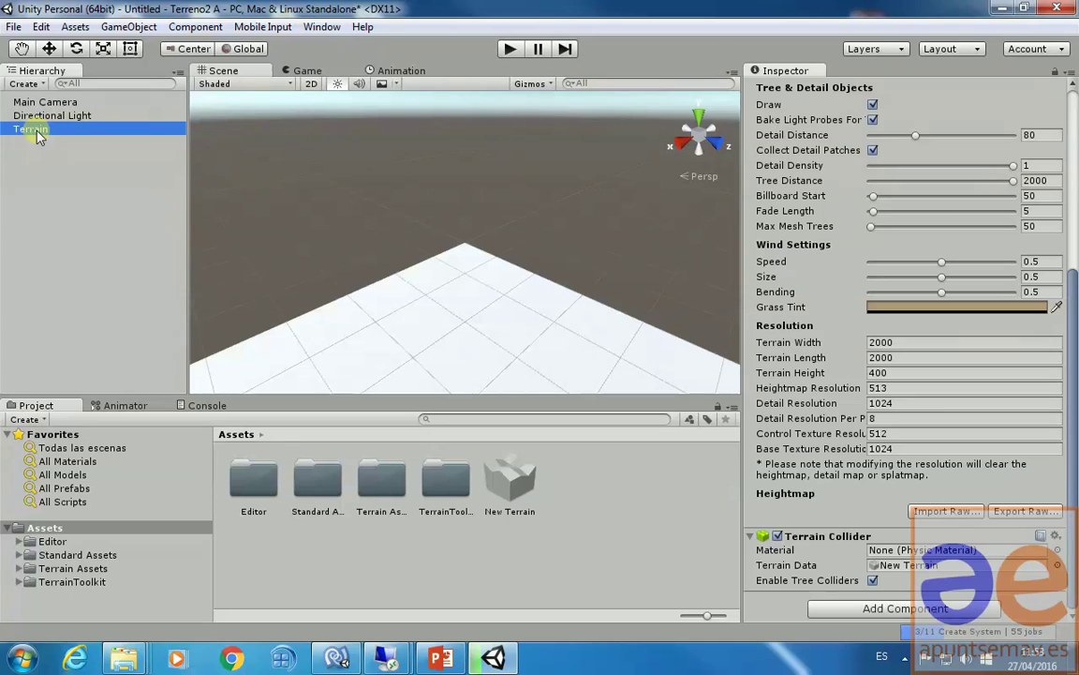
left_click(260, 496)
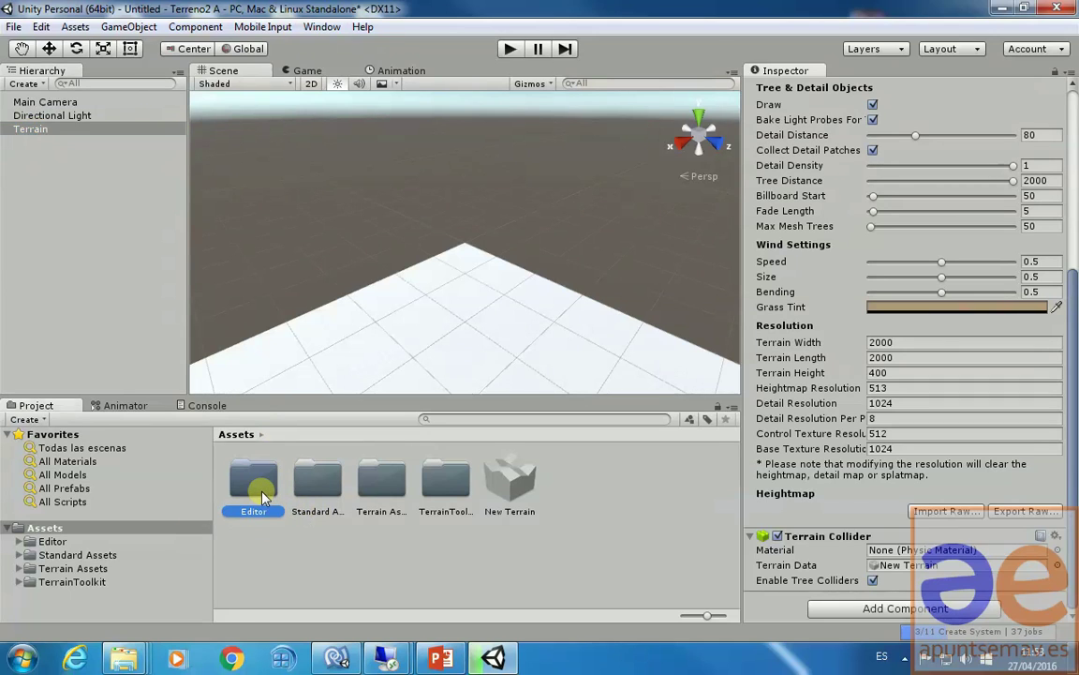
double_click(438, 483)
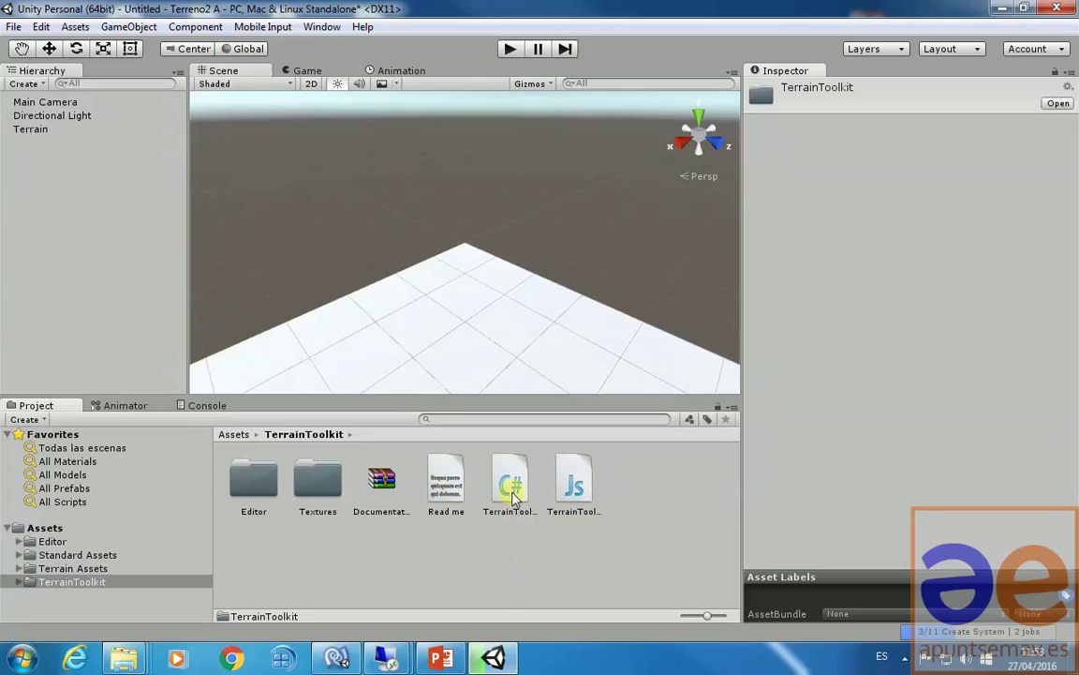
left_click_drag(514, 497, 41, 136)
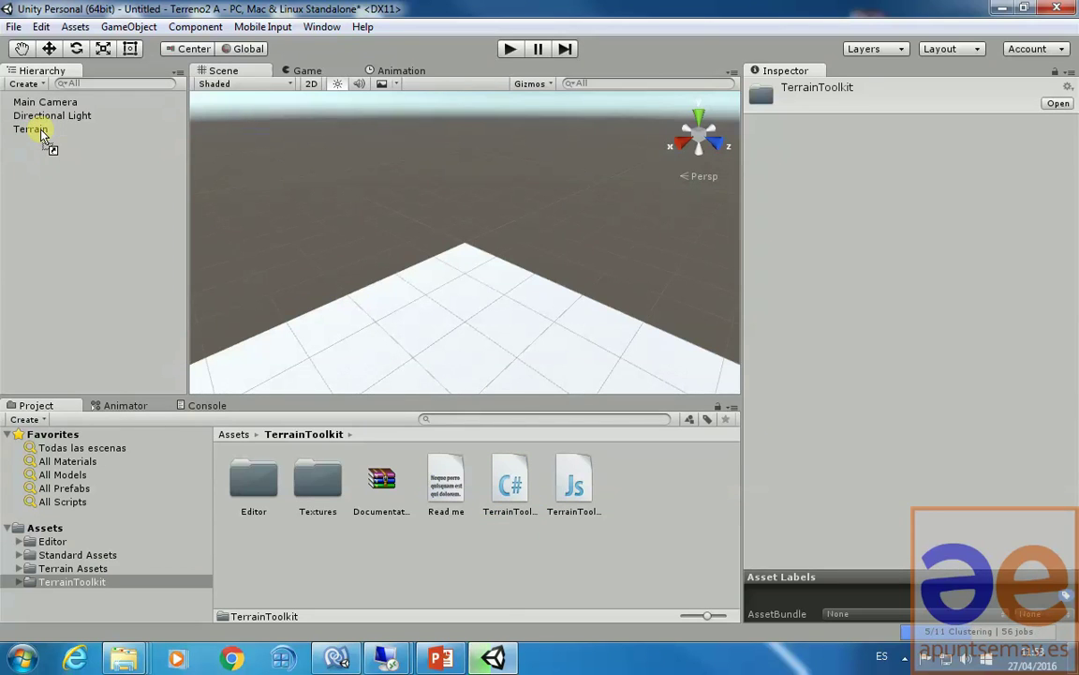
left_click(41, 131)
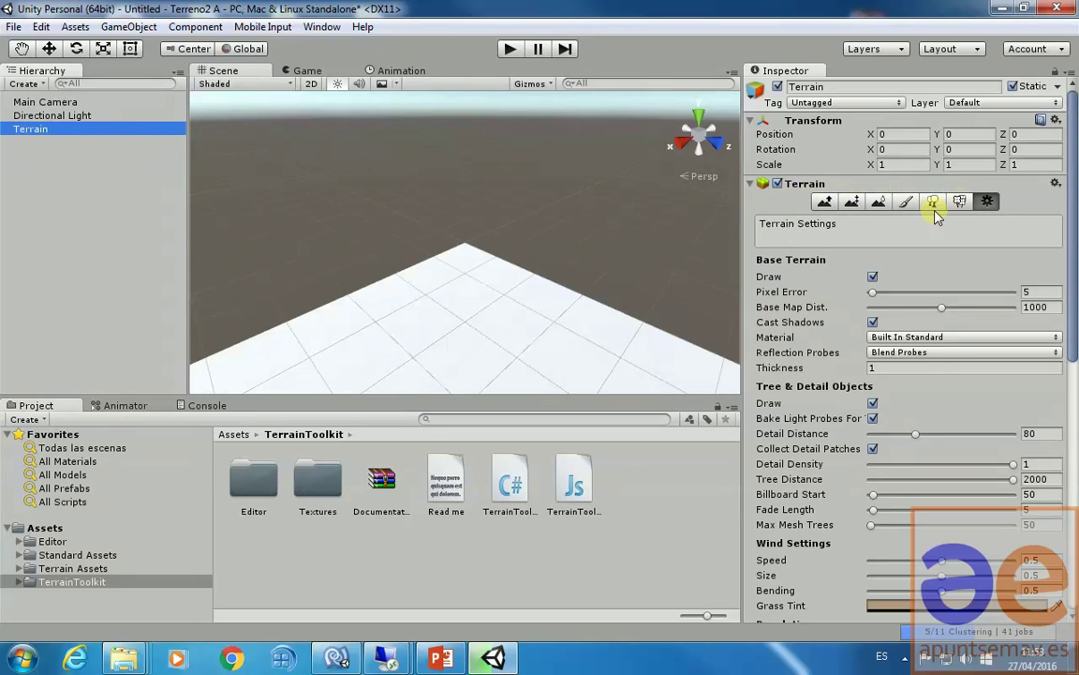
scroll(848, 229, "down", 10)
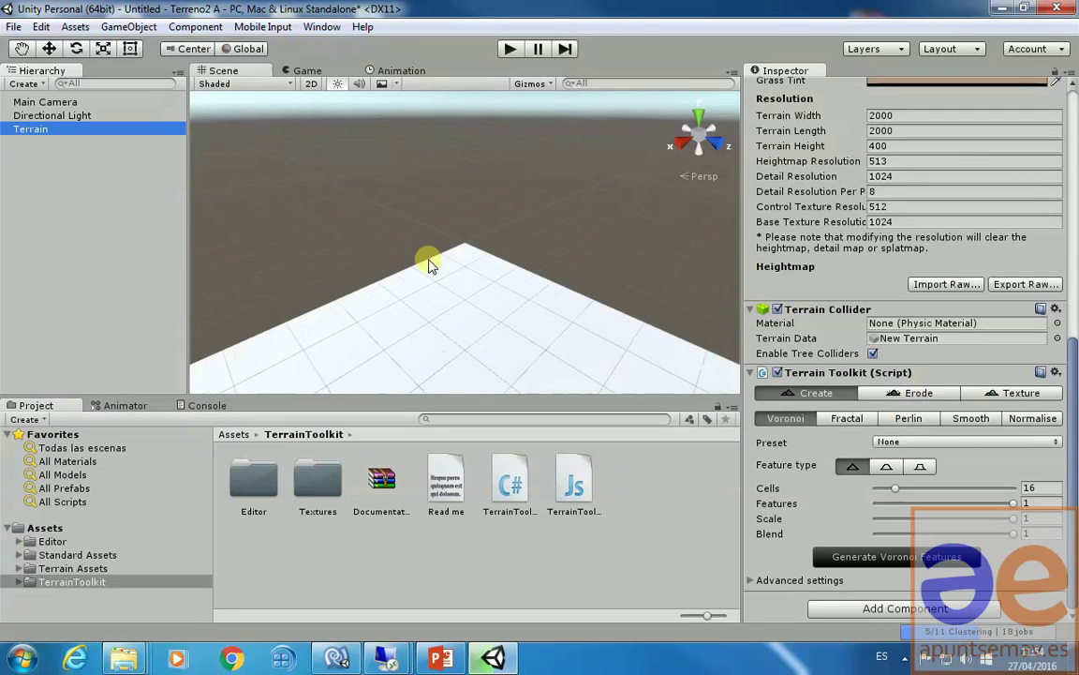
Set the Terrain Toolkit's Voronoi cells to 2 and generate the Voronoi features on the terrain.
middle_click_drag(473, 328, 503, 298)
scroll(506, 312, "up", 2)
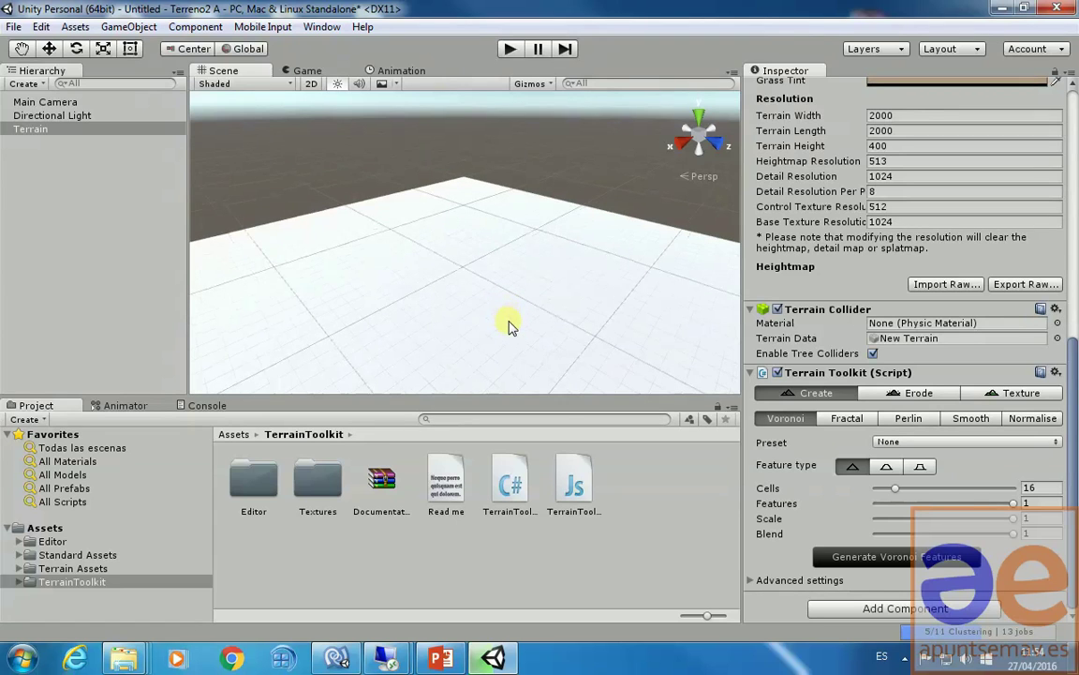
scroll(502, 314, "down", 5)
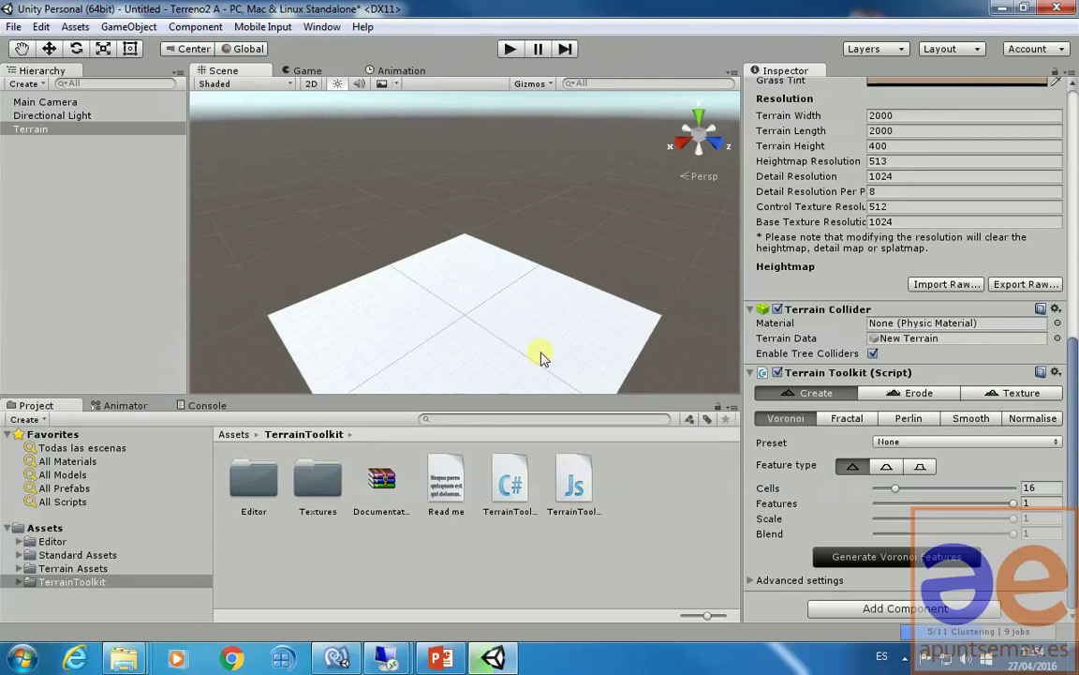
left_click_drag(546, 348, 540, 299)
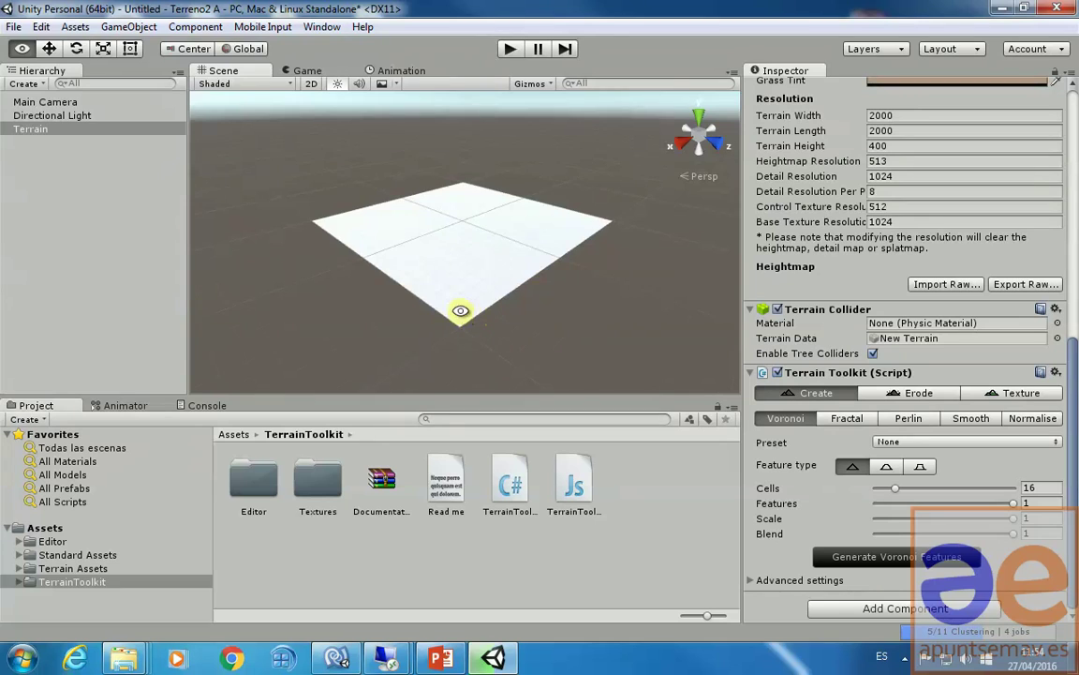
left_click_drag(463, 308, 403, 309, "alt")
scroll(468, 317, "up", 3)
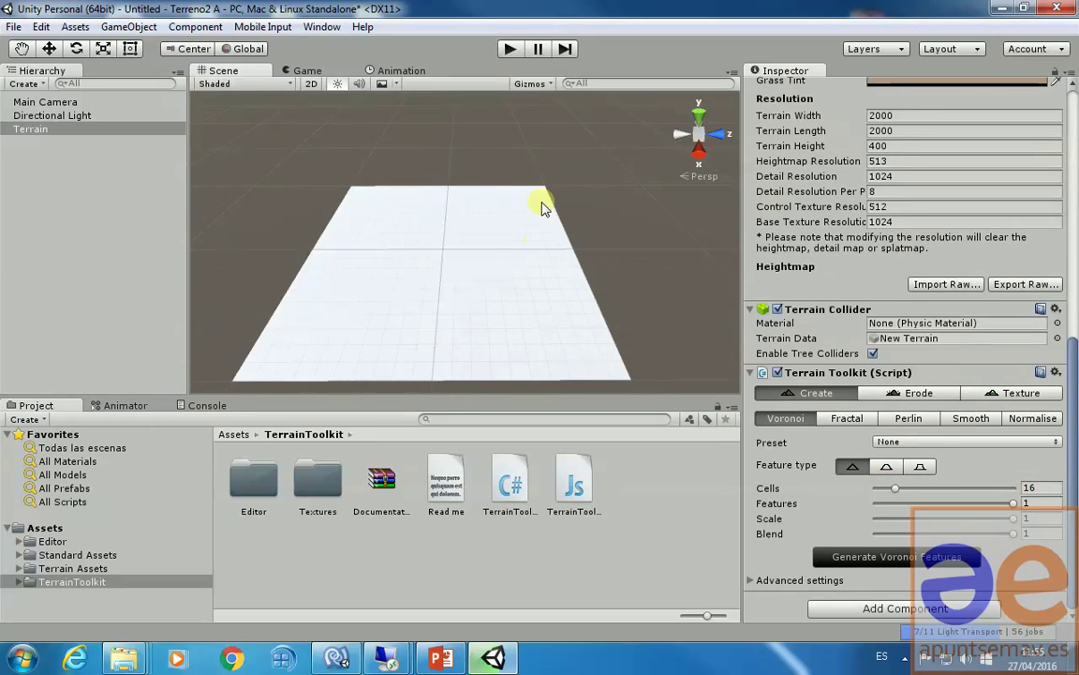
left_click_drag(895, 488, 876, 494)
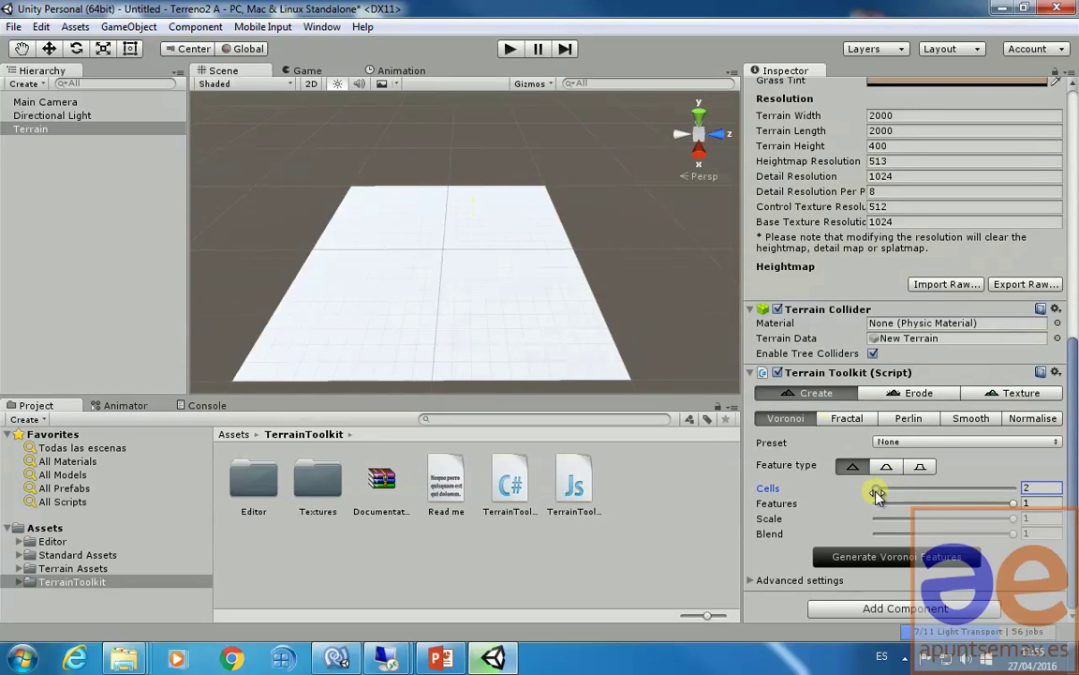
left_click(862, 558)
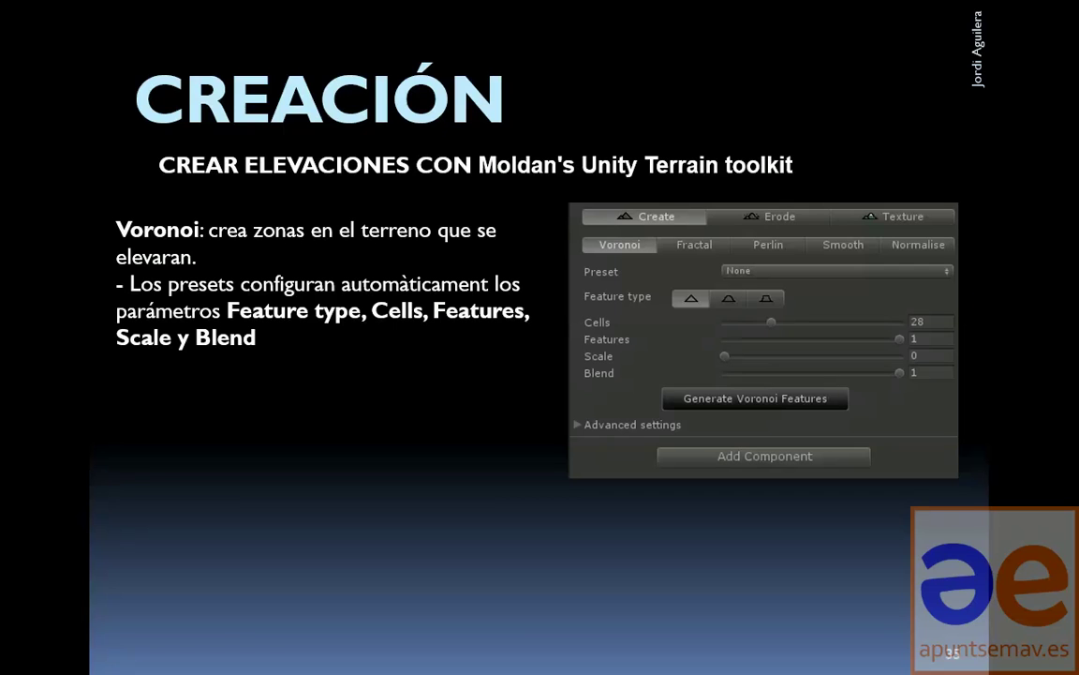
left_click(966, 256)
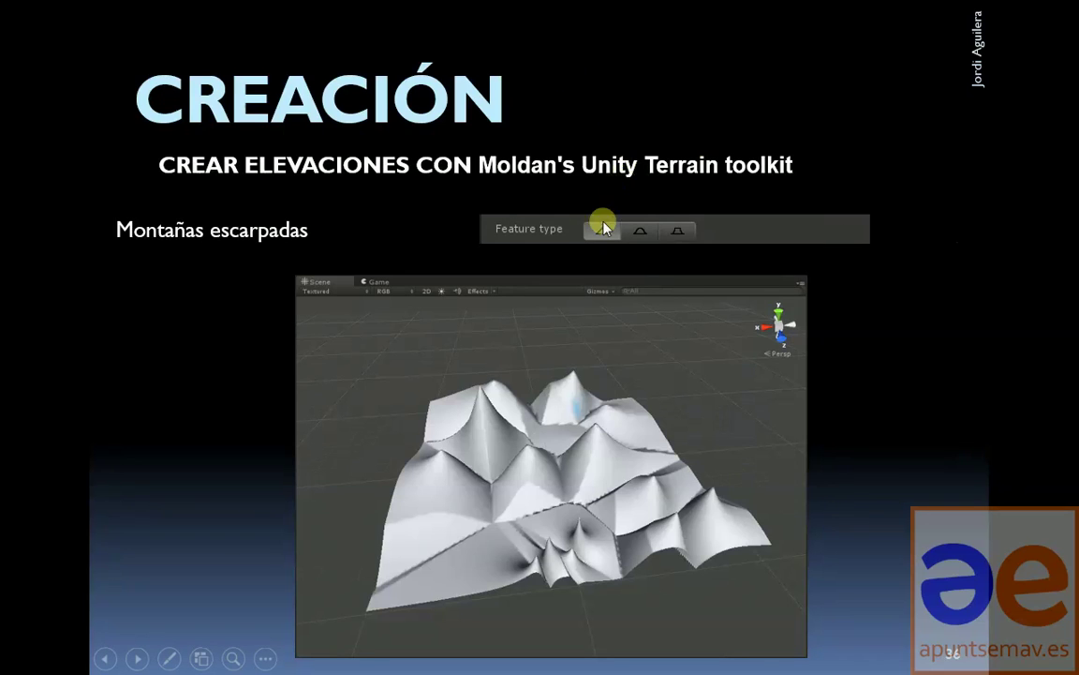
left_click(605, 444)
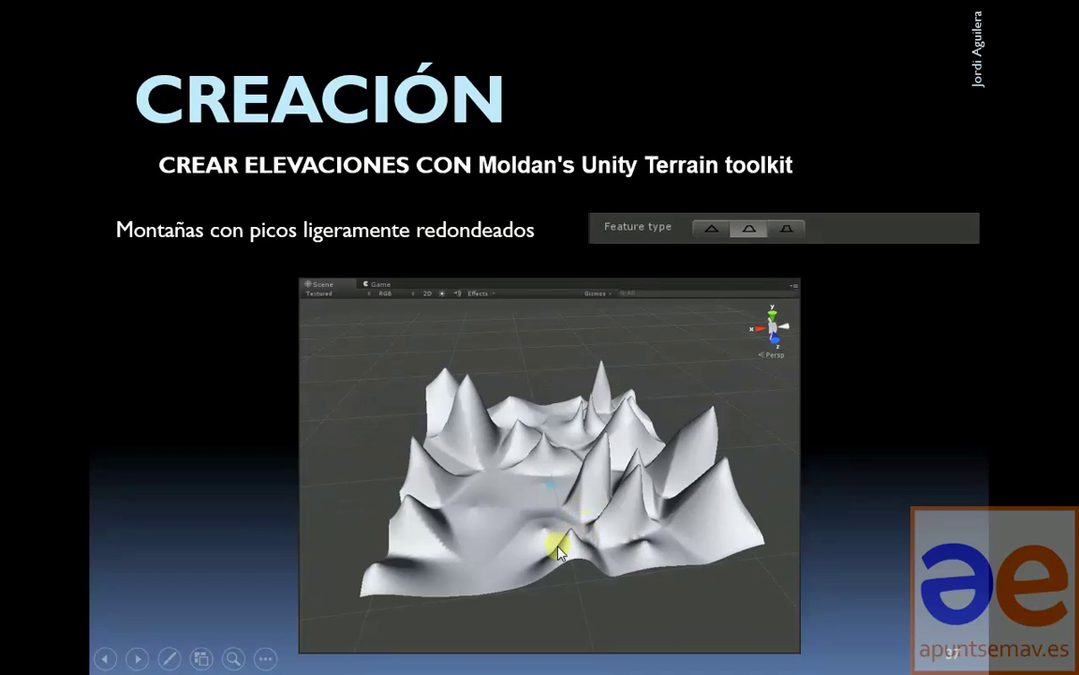
left_click(588, 521)
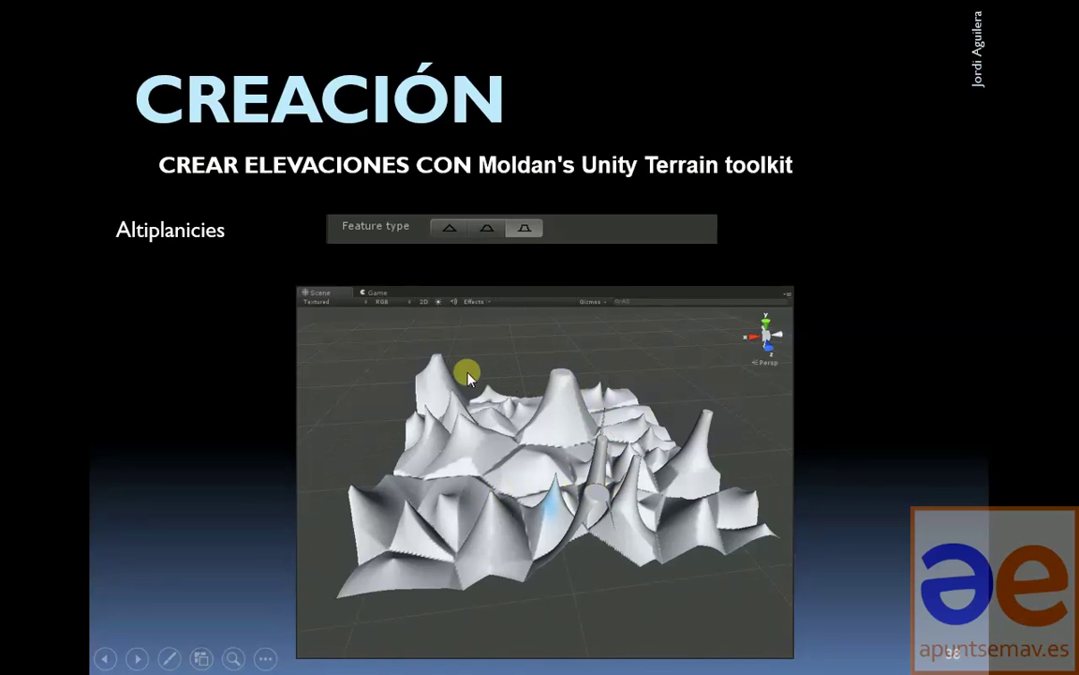
key("Left")
key("Left")
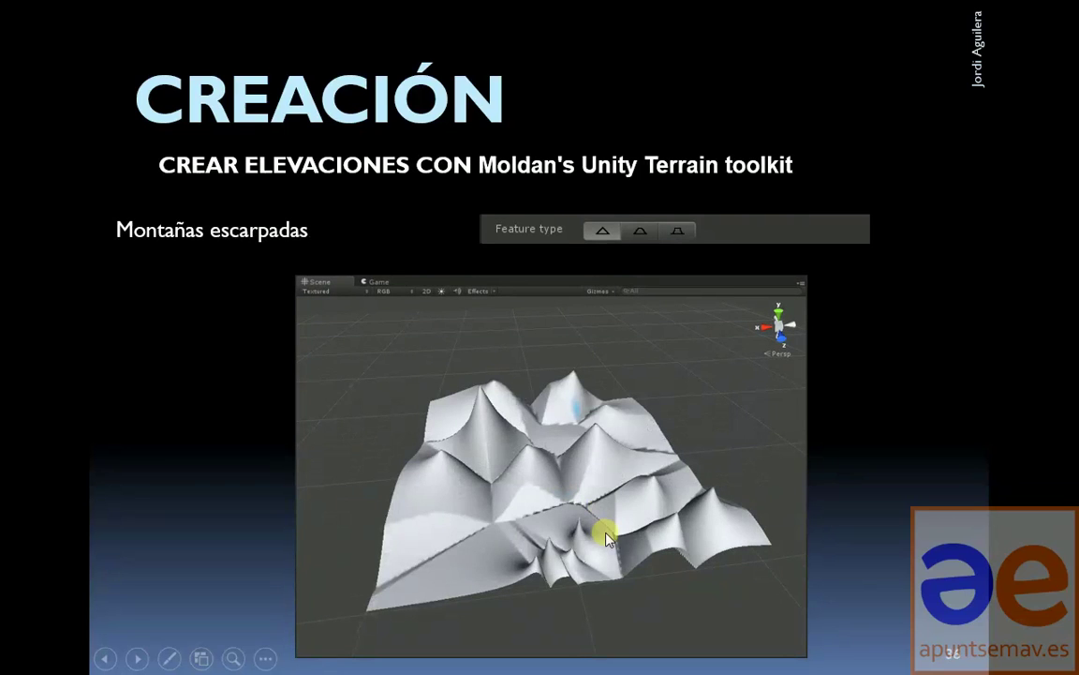
key("Right")
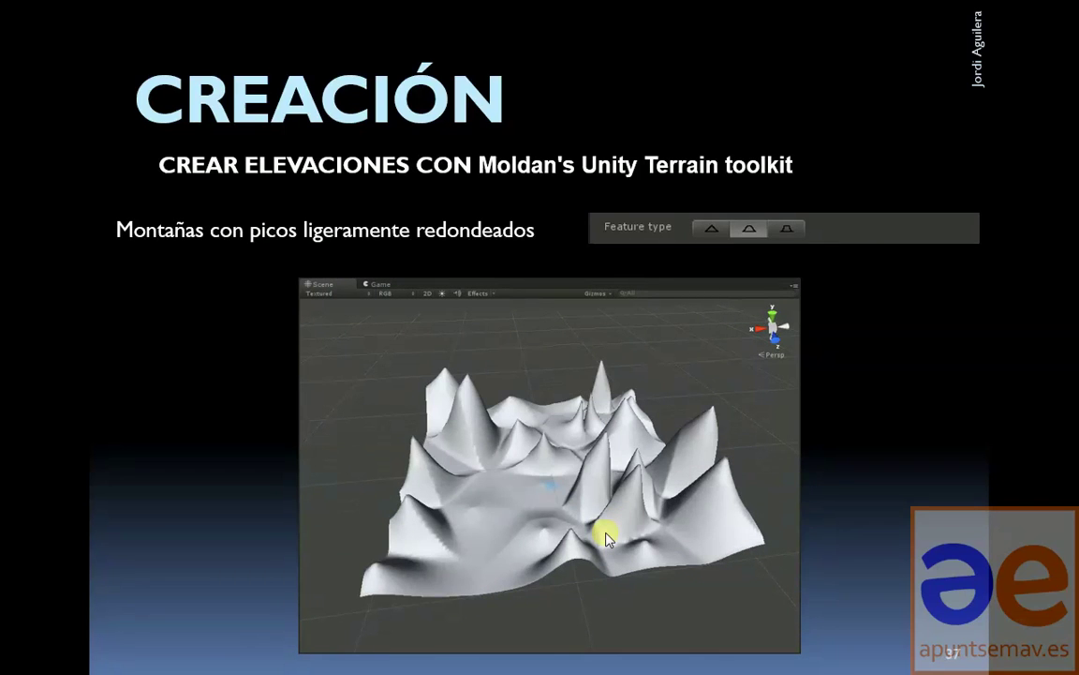
key("Right")
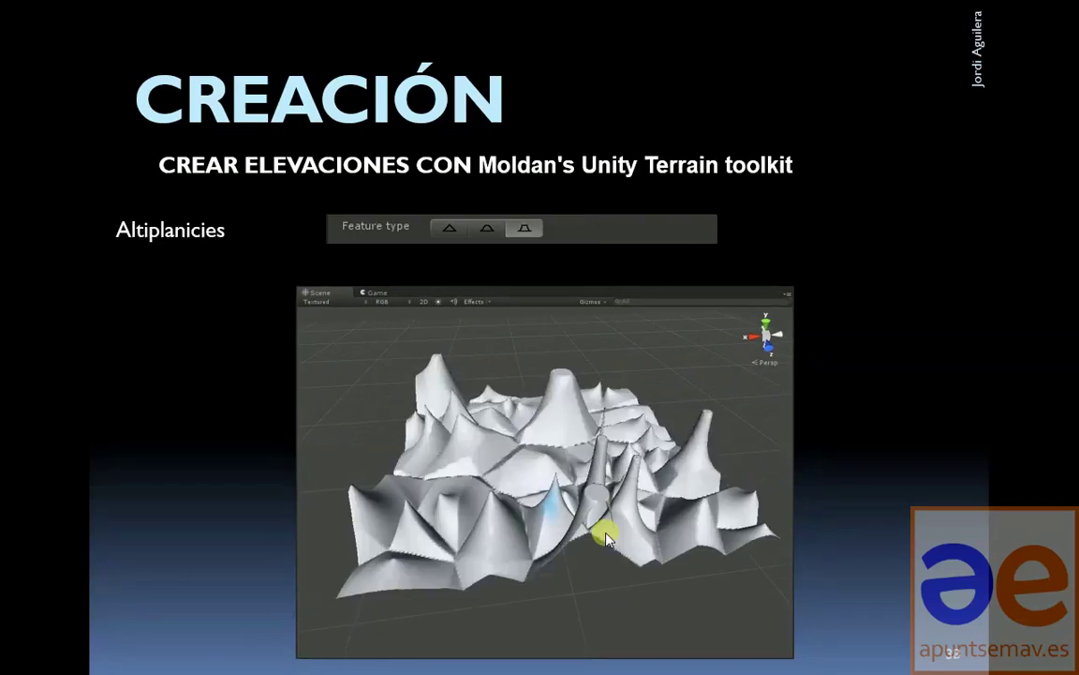
key("Right")
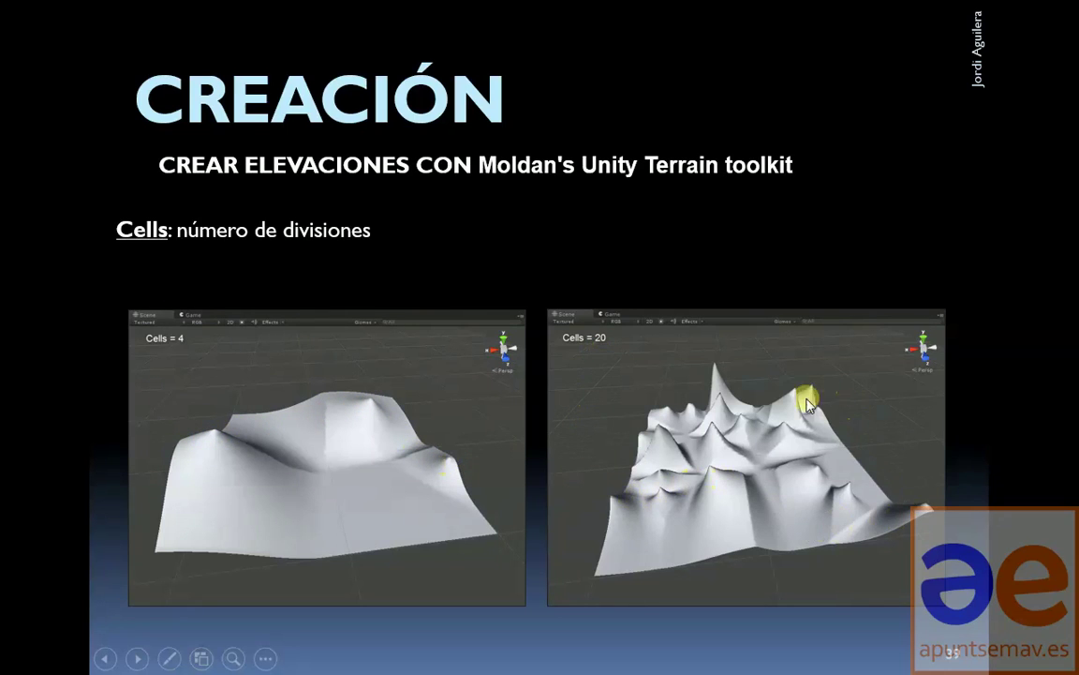
left_click(590, 403)
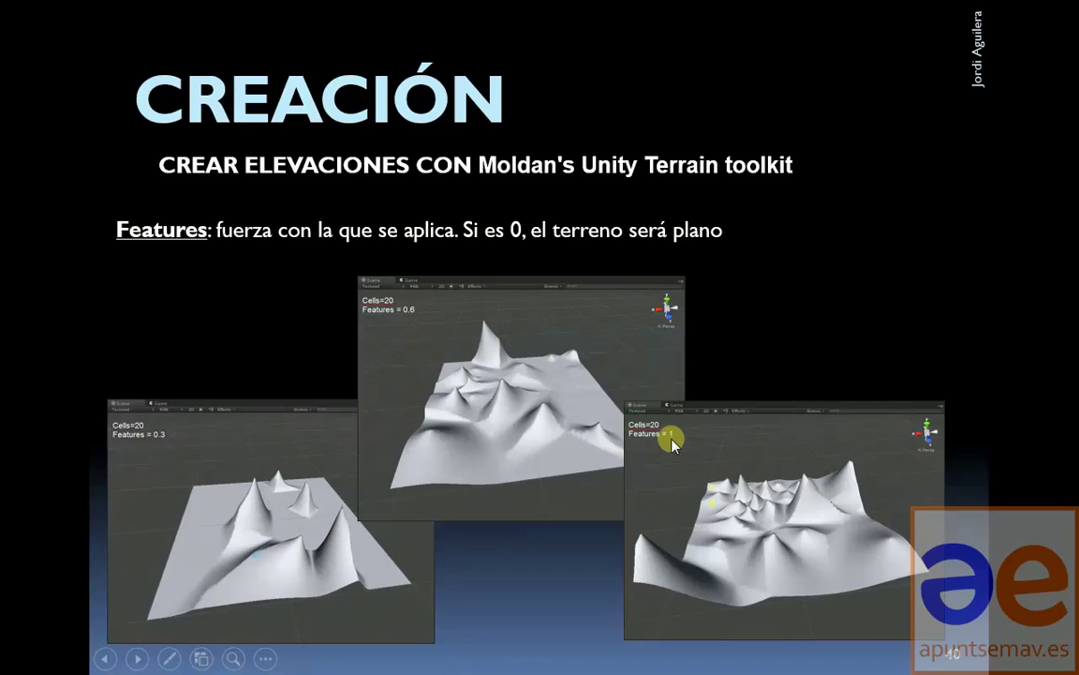
key("Right")
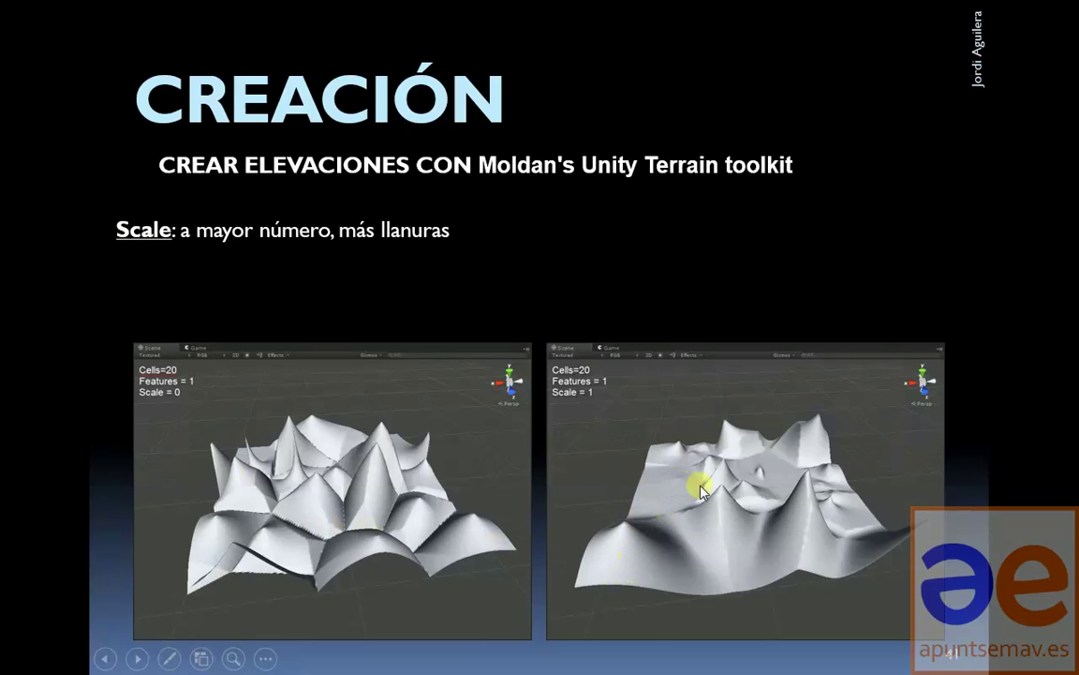
left_click(474, 312)
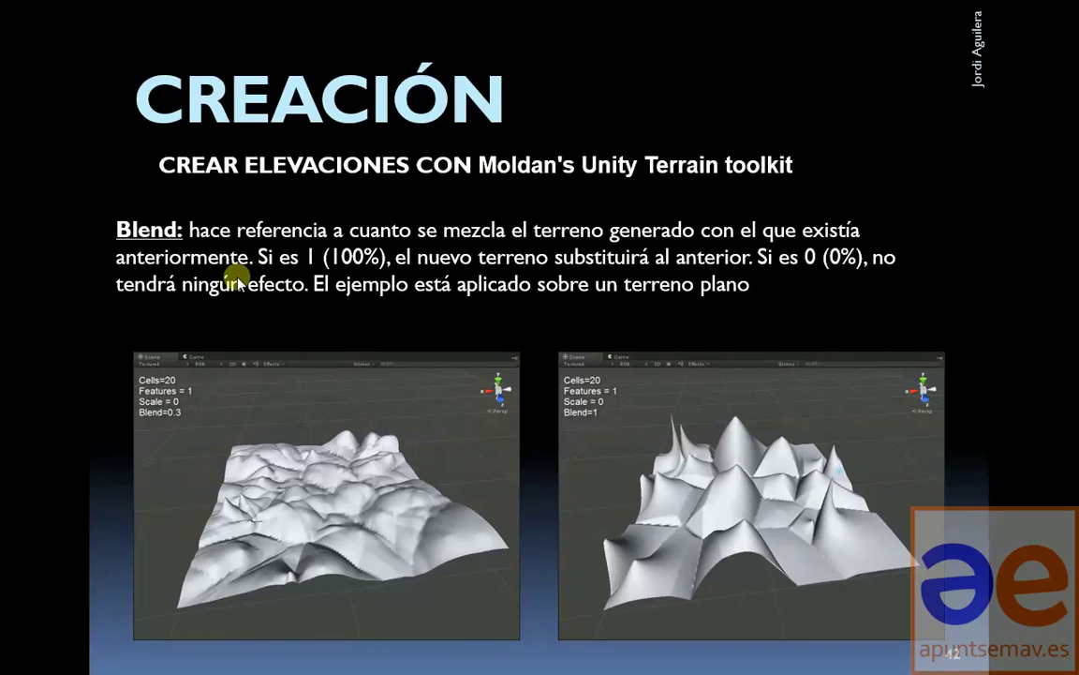
Switch to Unity, set the Terrain Toolkit's Voronoi cells to 30 and generate the Voronoi features.
key("alt+Tab")
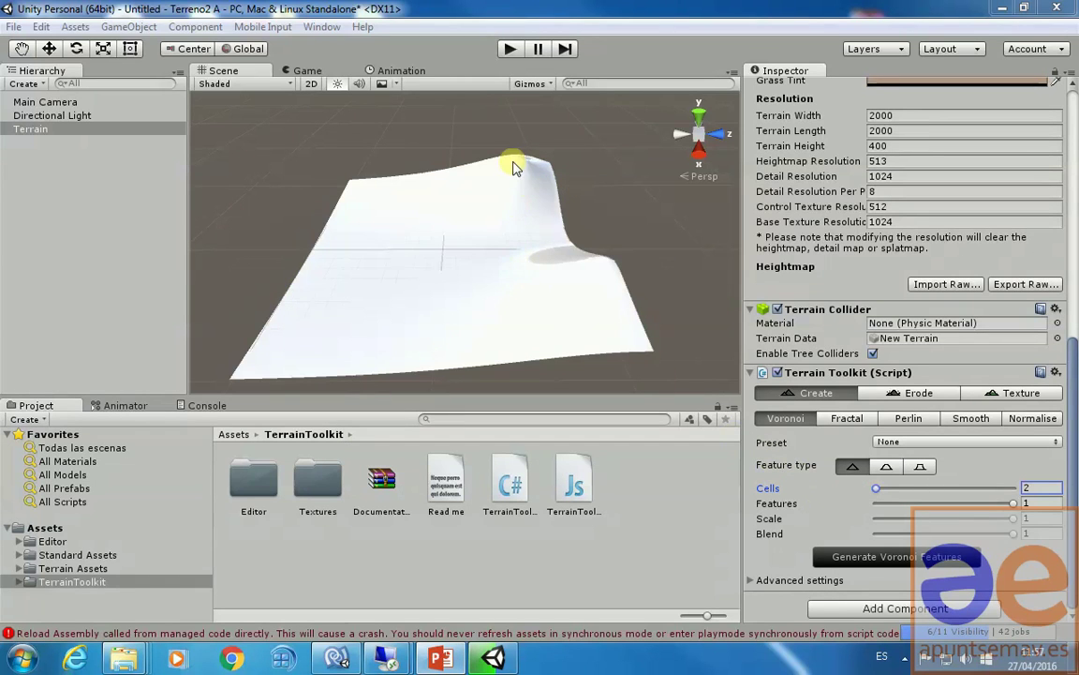
left_click_drag(879, 489, 919, 494)
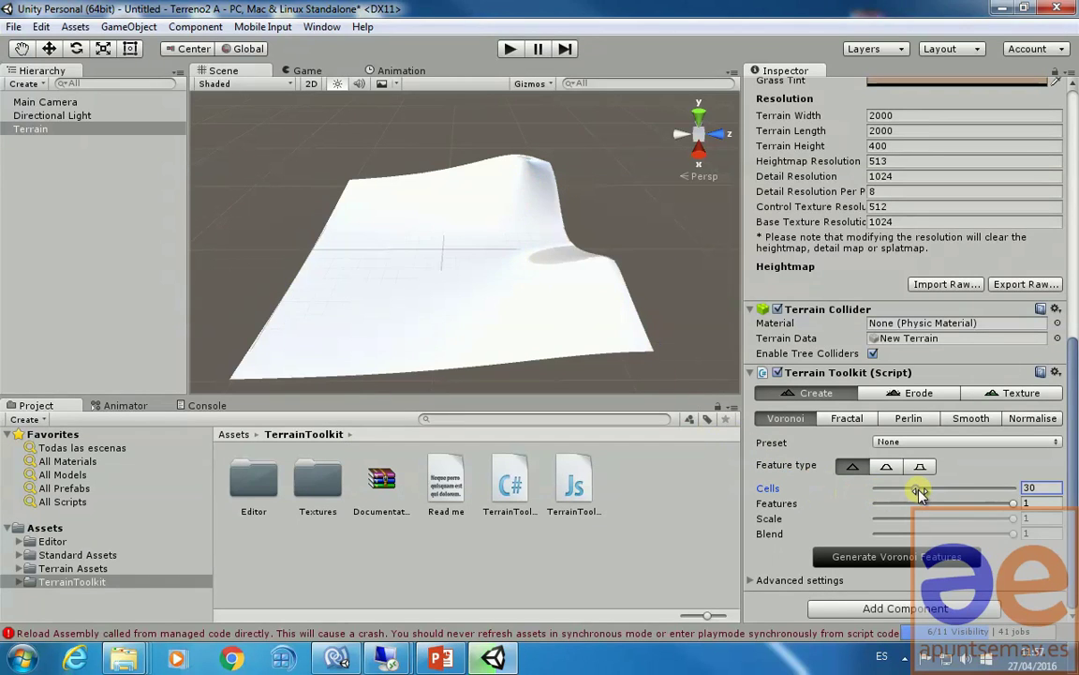
left_click(895, 558)
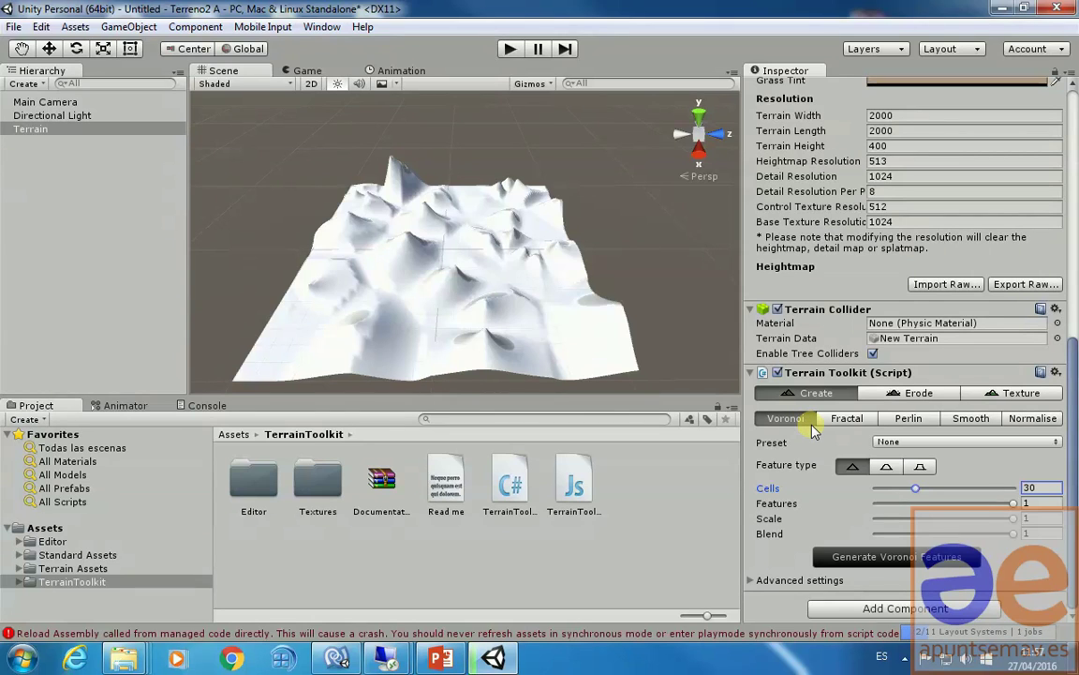
Try the Voronoi presets Scattered Peaks, Rolling Hills and Jagged Mountains one after another.
left_click(927, 442)
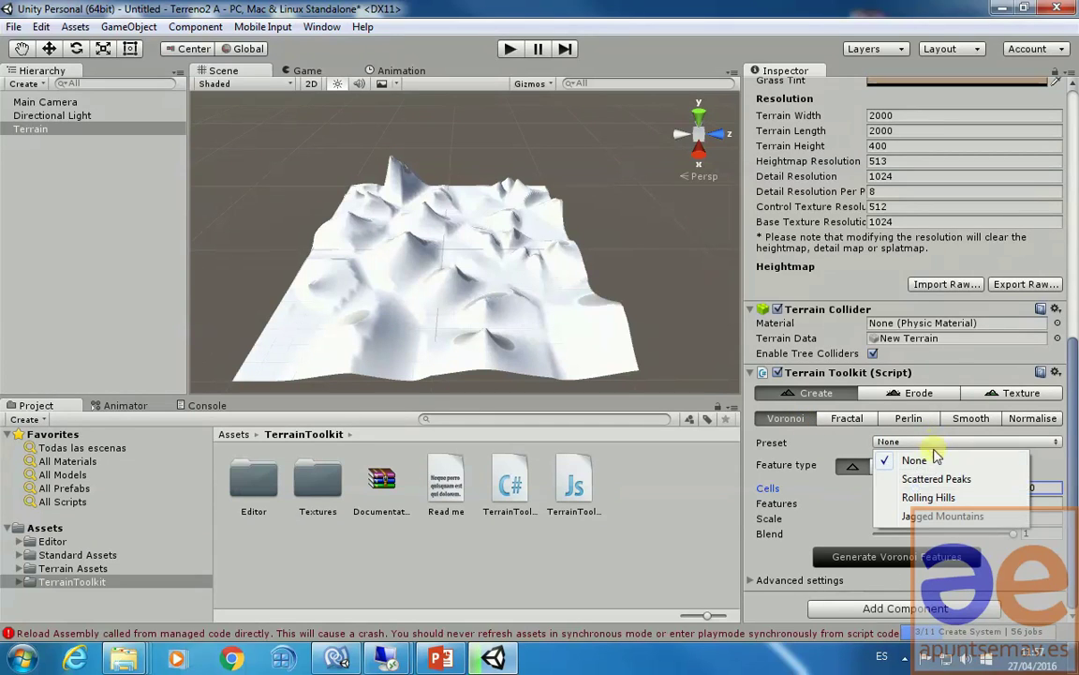
left_click(937, 480)
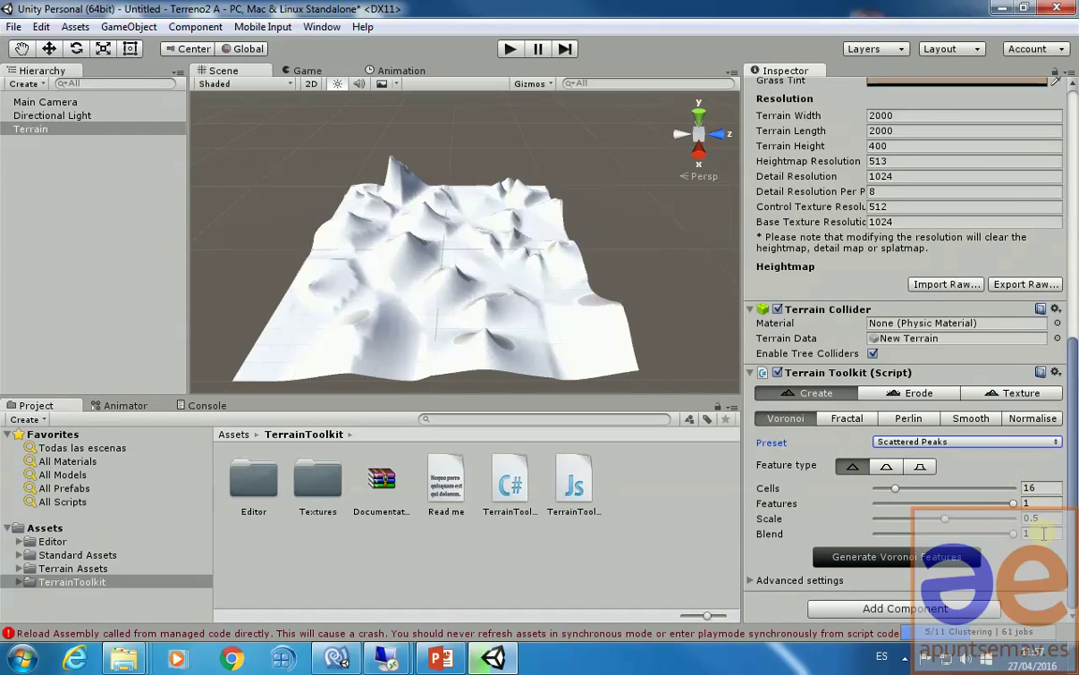
left_click(947, 443)
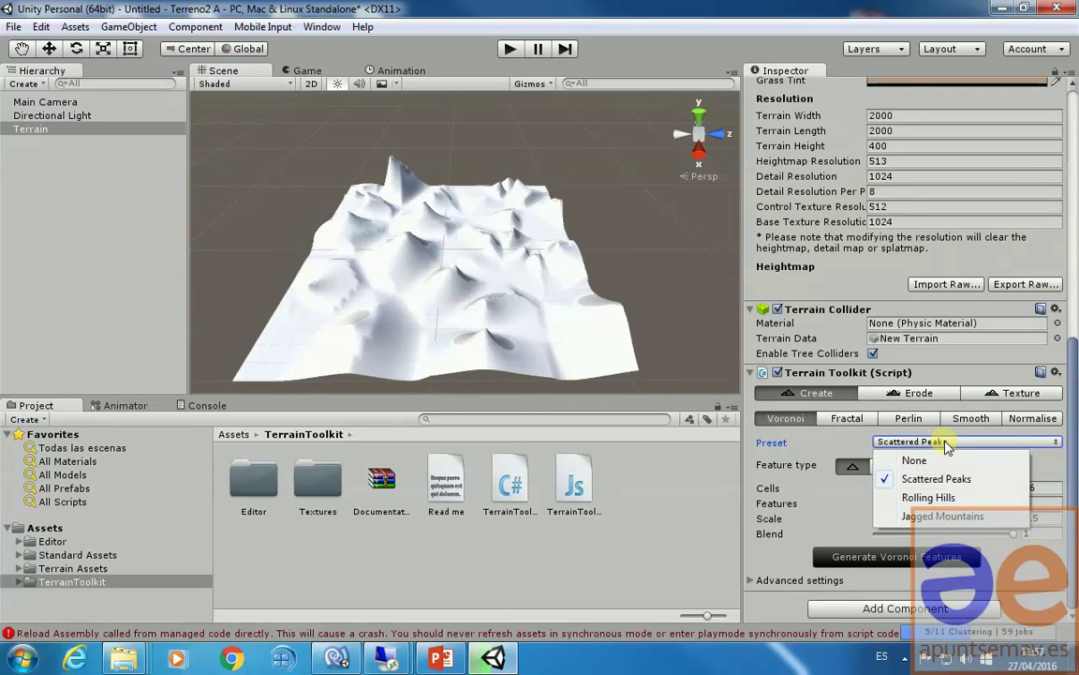
left_click(928, 497)
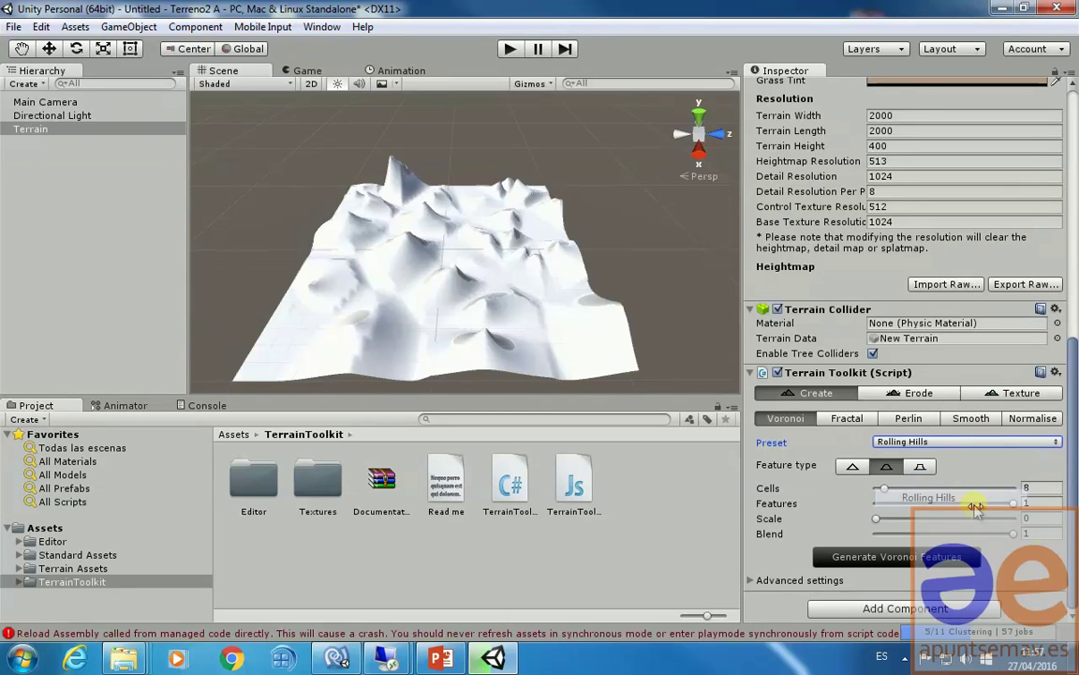
left_click(987, 442)
left_click(980, 521)
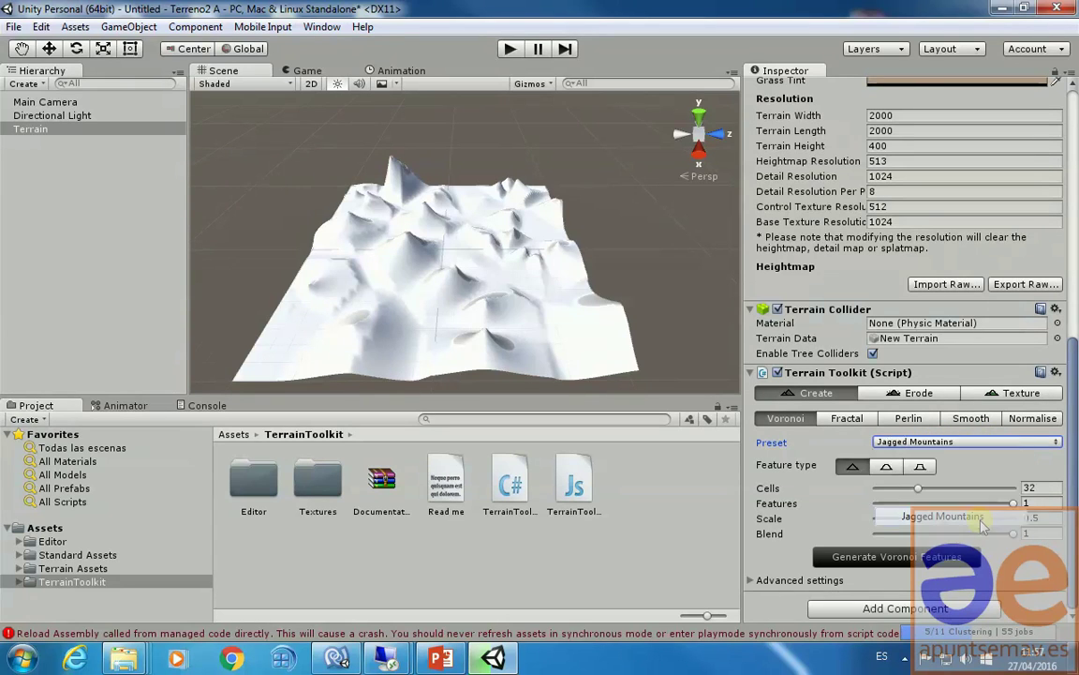
Apply the Scattered Peaks preset, set its cells to 10 and generate the Voronoi features on the terrain.
left_click(899, 442)
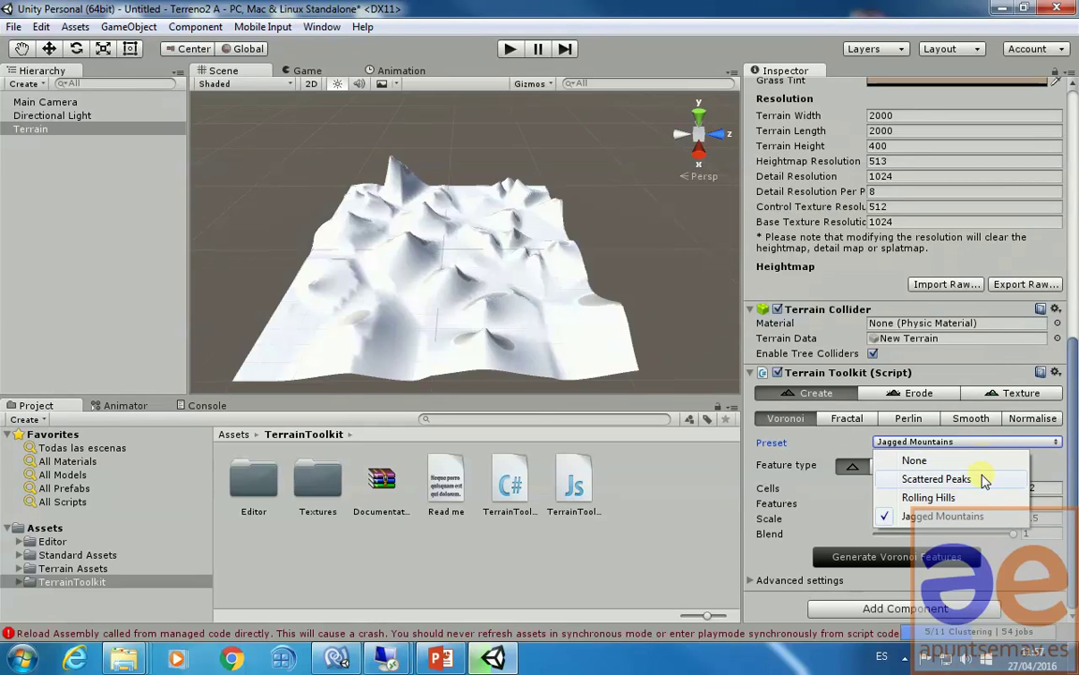
left_click(937, 479)
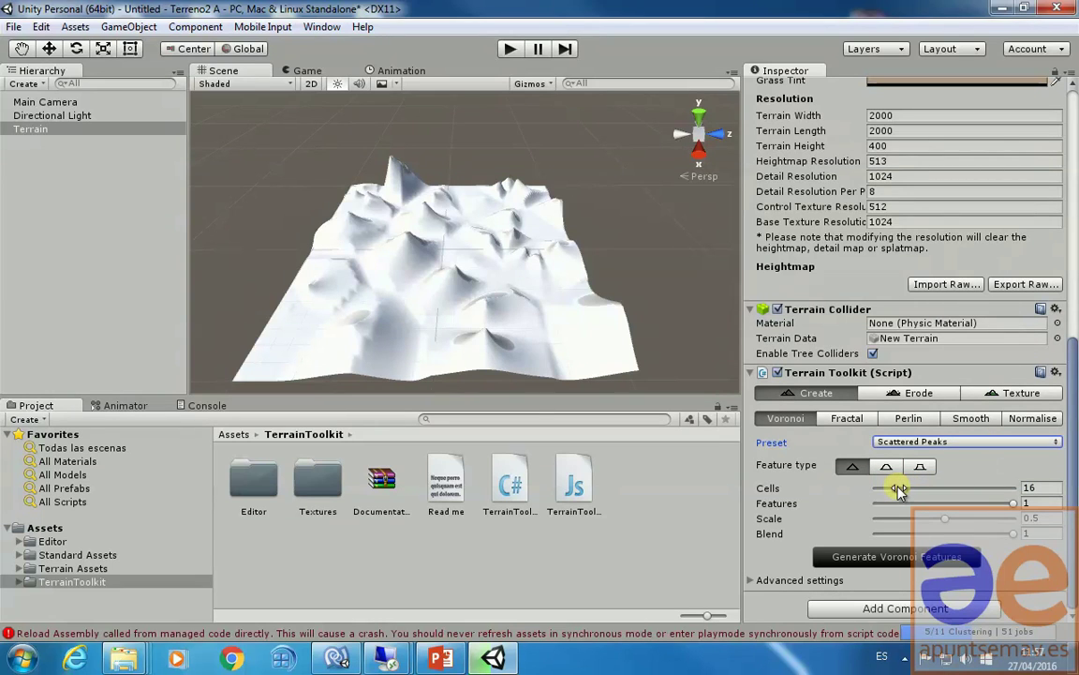
left_click_drag(898, 490, 886, 489)
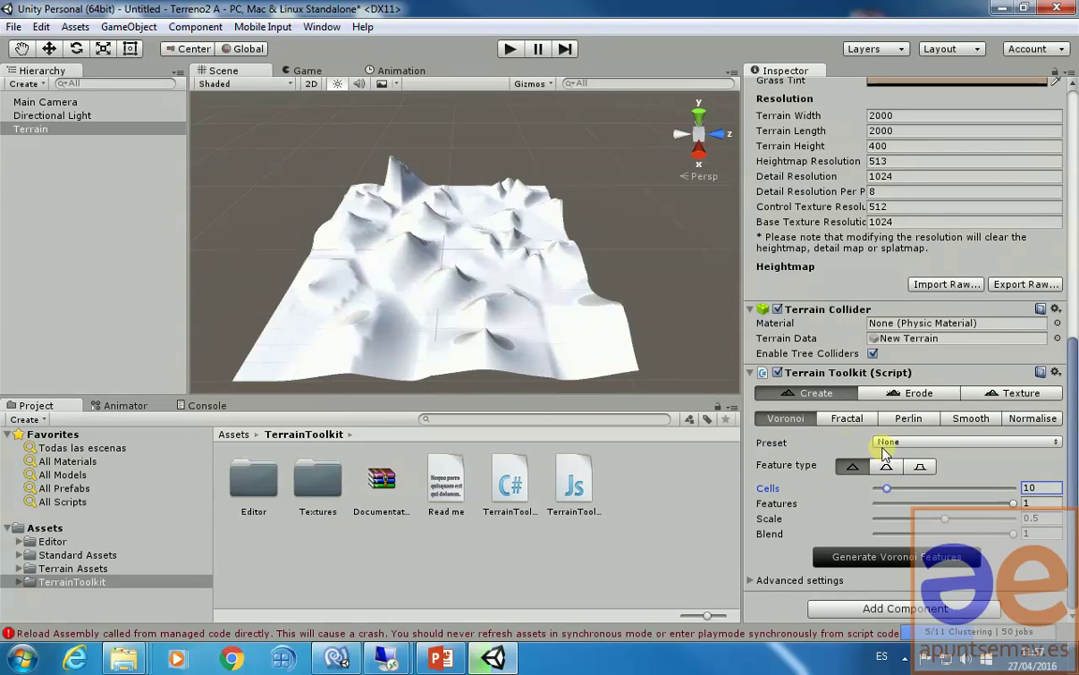
left_click(900, 556)
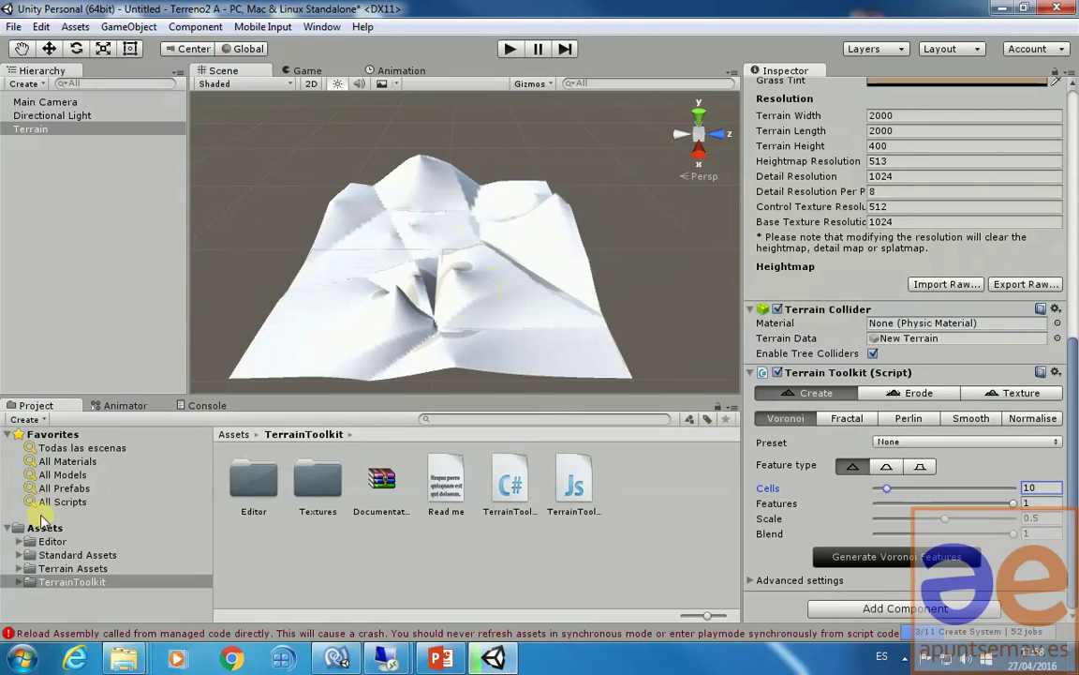
Place the FPSController prefab from Standard Assets > Characters > FirstPersonCharacter > Prefabs onto the terrain in the scene.
left_click(22, 555)
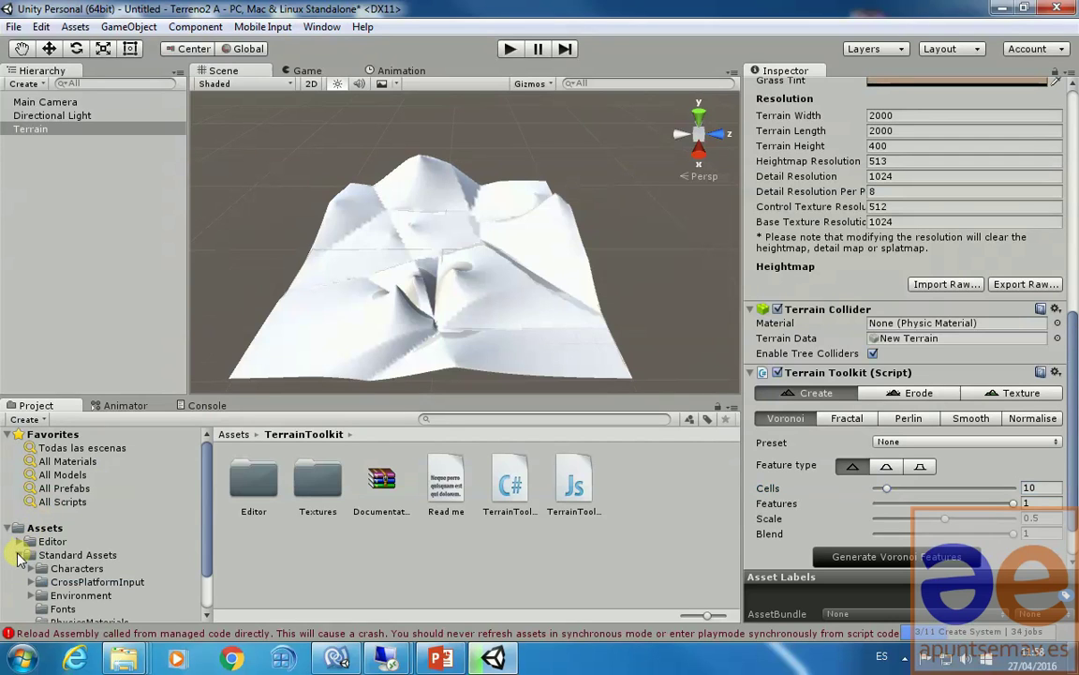
left_click(83, 568)
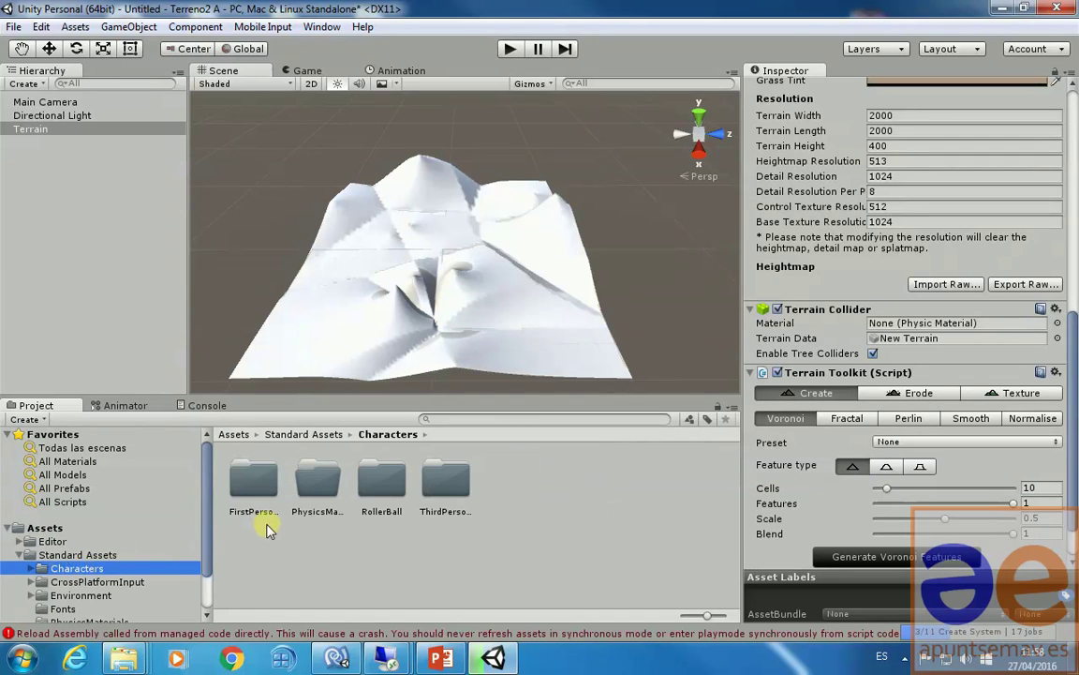
double_click(251, 487)
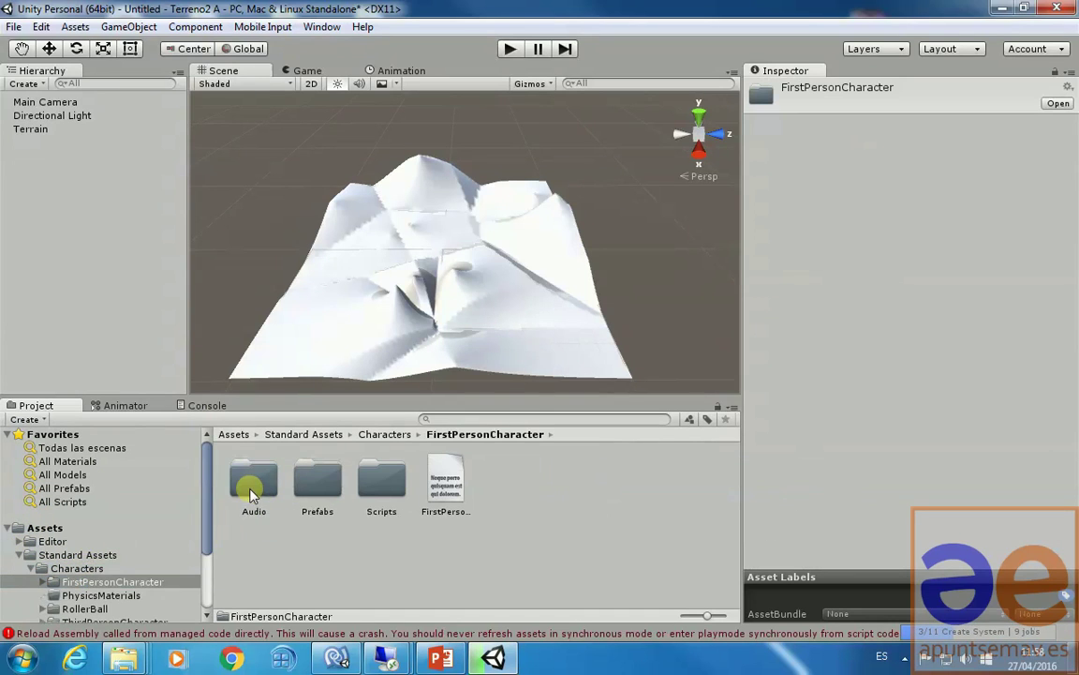
double_click(317, 478)
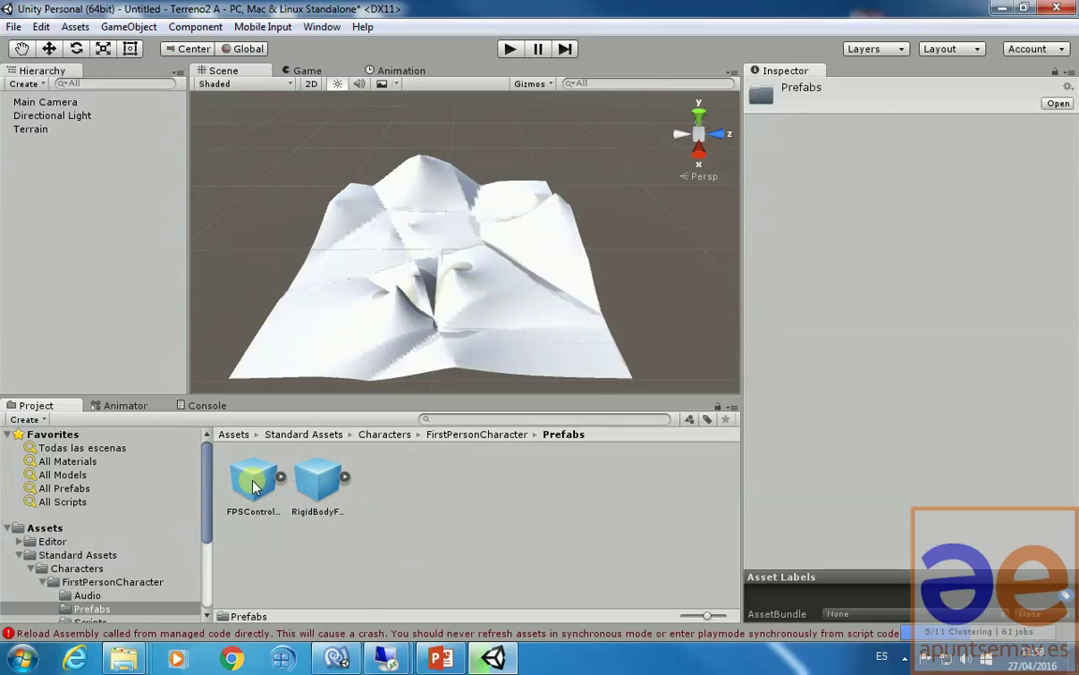
left_click_drag(251, 483, 386, 255)
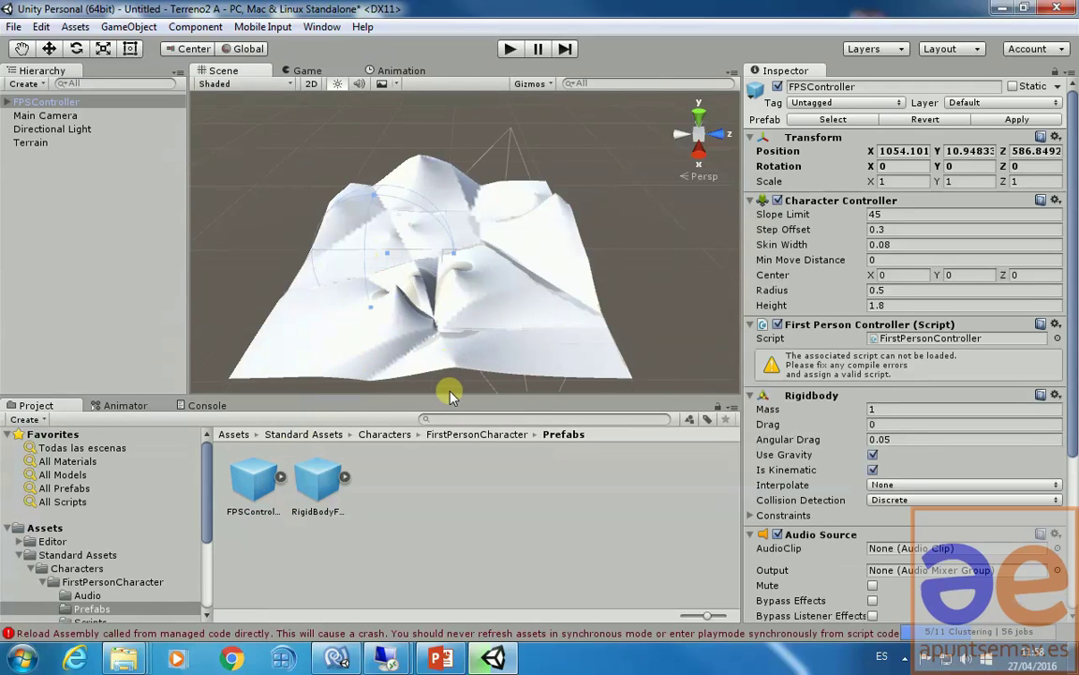
Run the game, walk forward across the terrain in first person, and stop the playback.
left_click(511, 48)
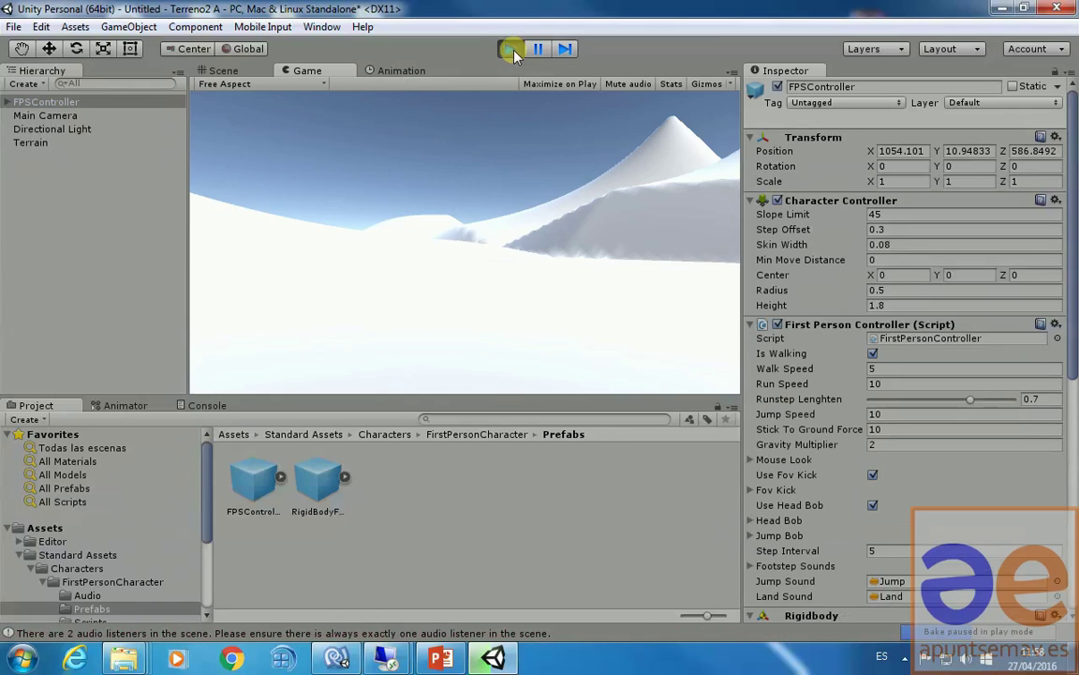
key("w")
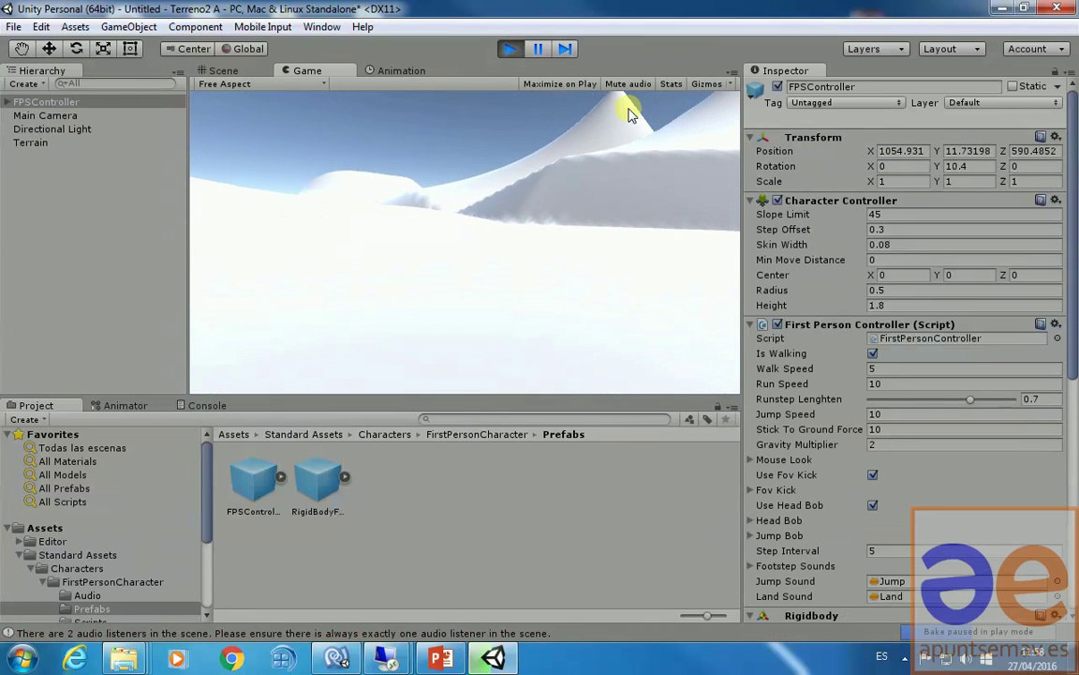
key("w")
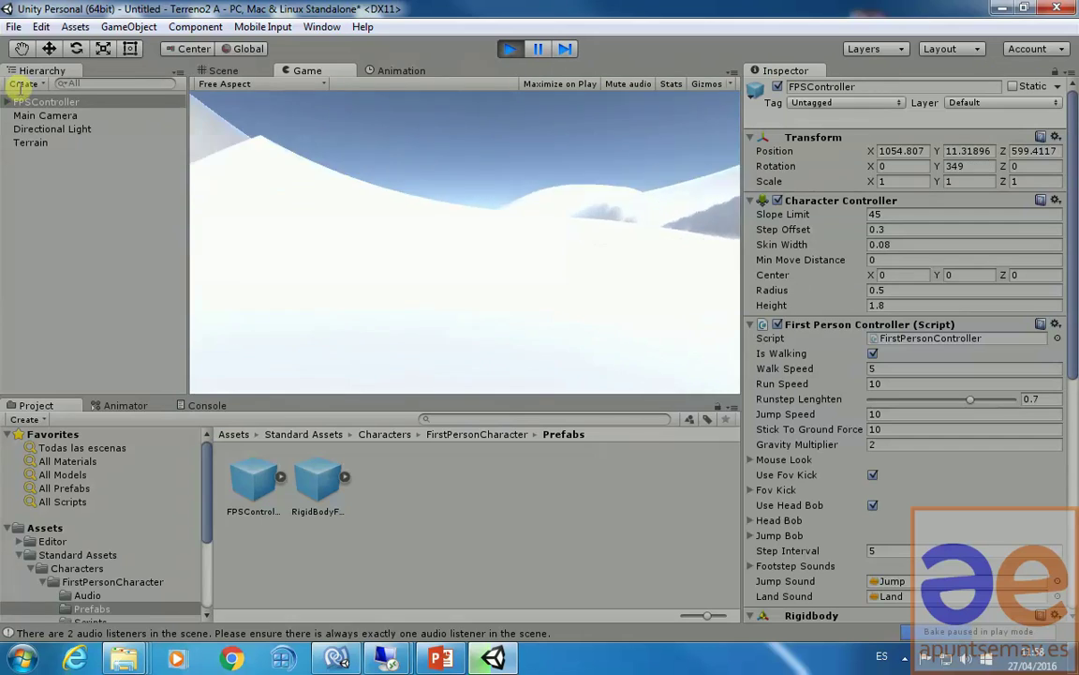
left_click(510, 49)
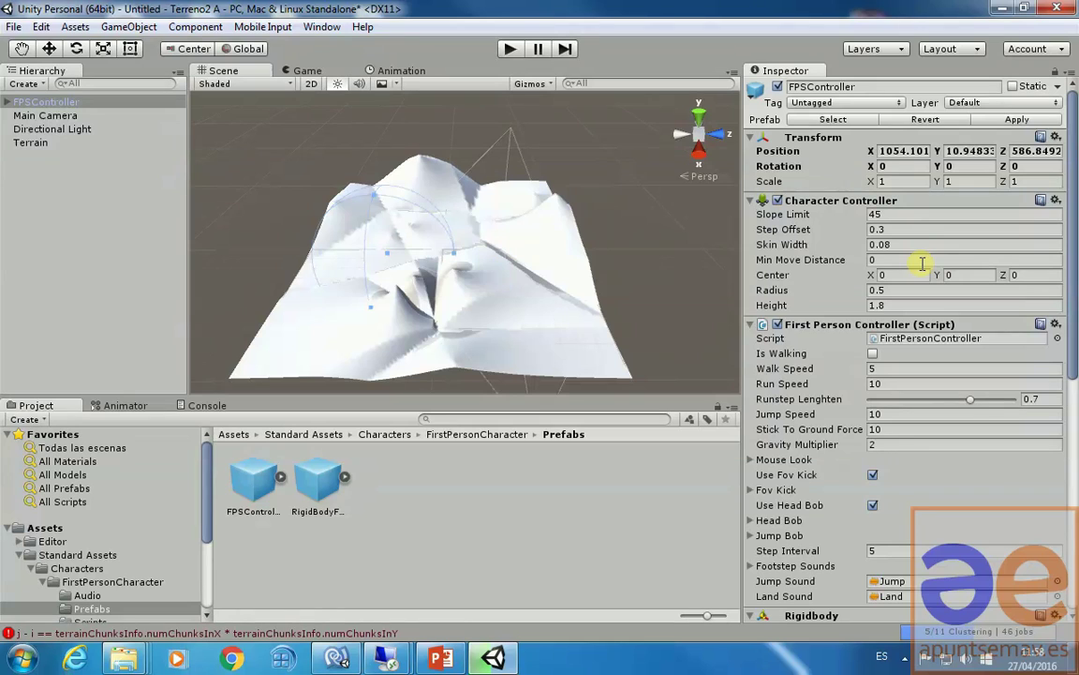
Activate texture painting for the terrain and open the SurfaceTextures folder under Standard Assets > Environment > TerrainAssets.
left_click(42, 143)
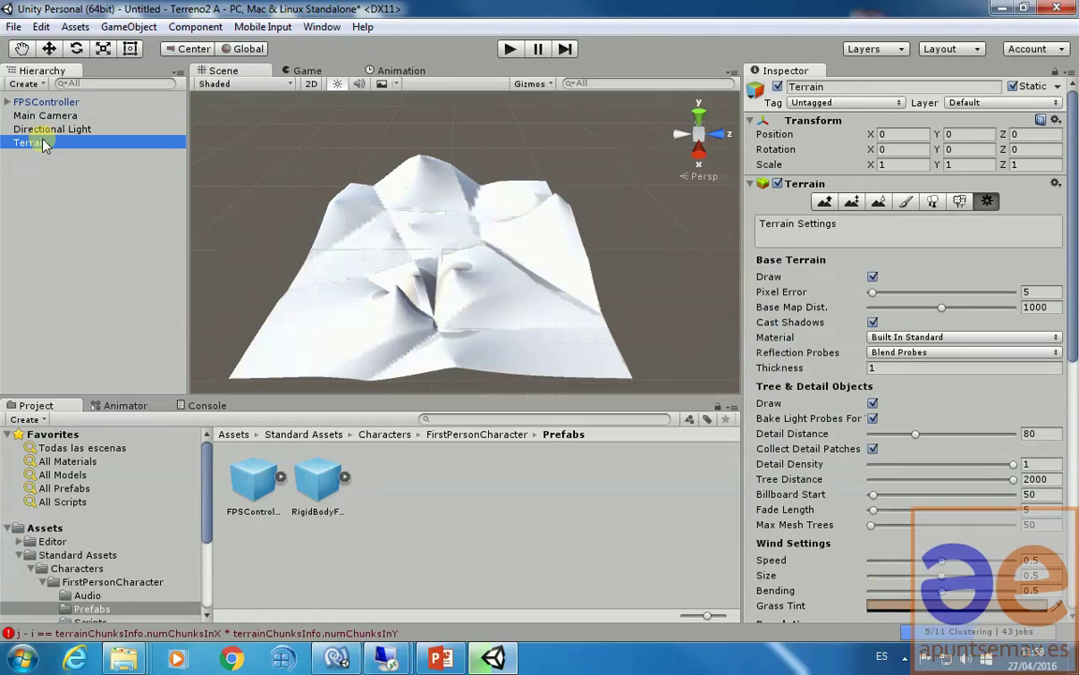
left_click(906, 205)
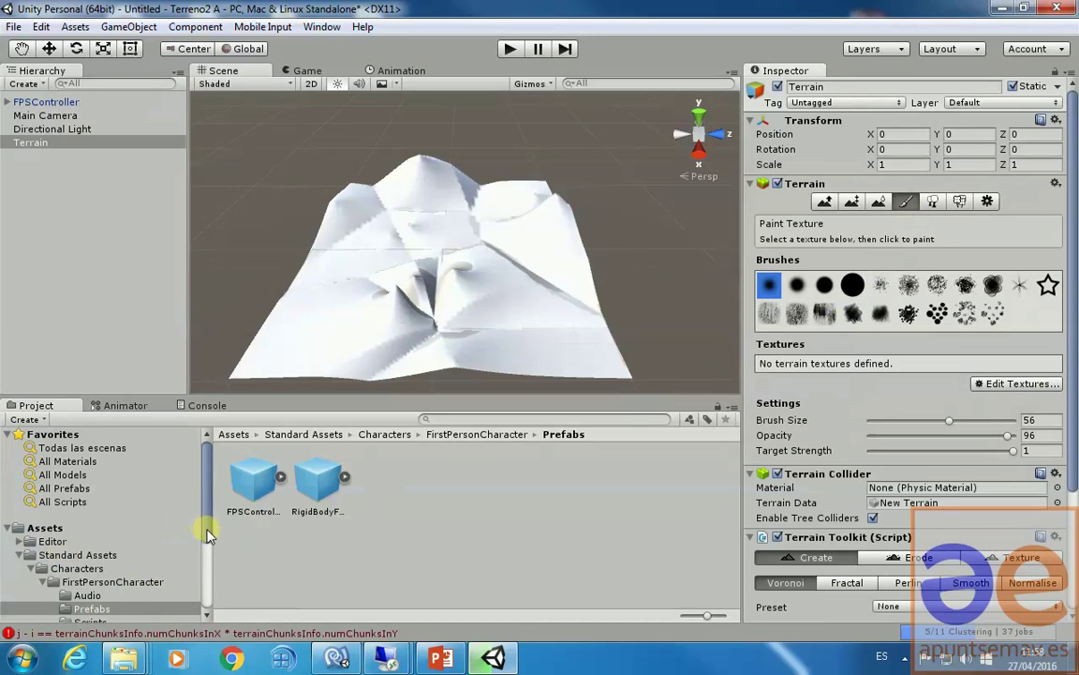
left_click_drag(208, 524, 204, 583)
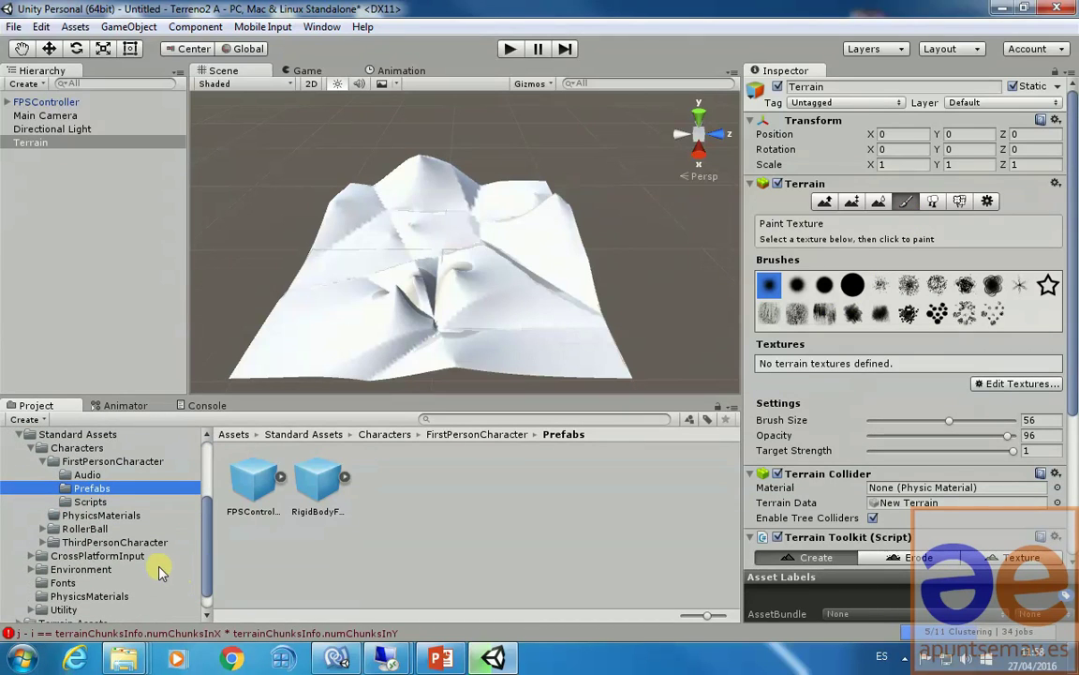
left_click(106, 569)
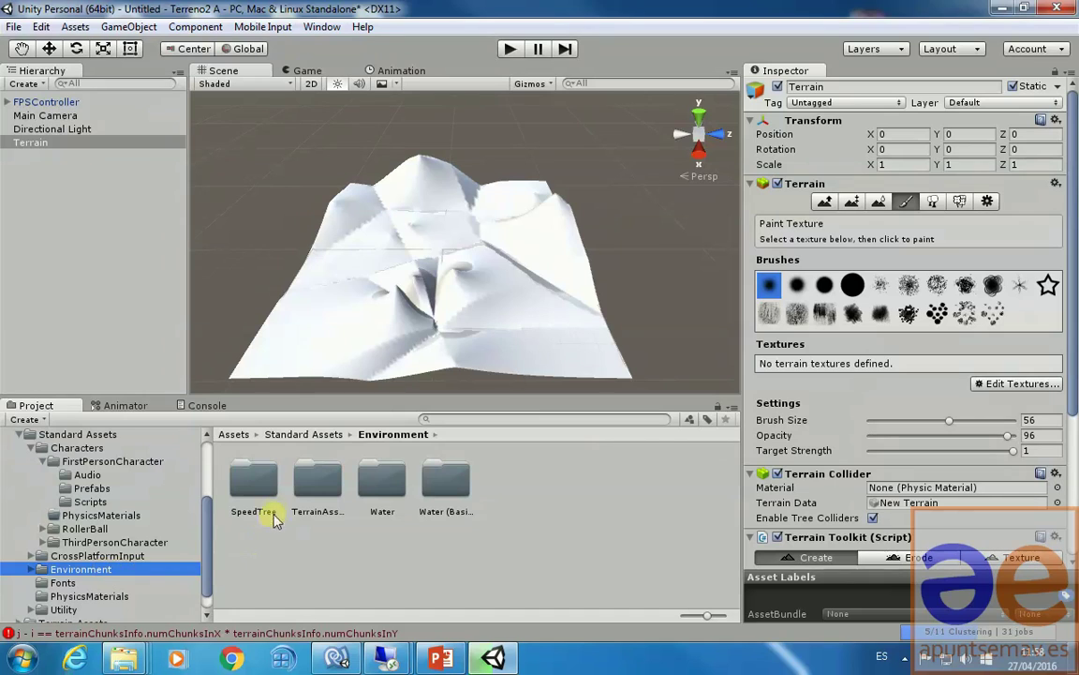
double_click(321, 481)
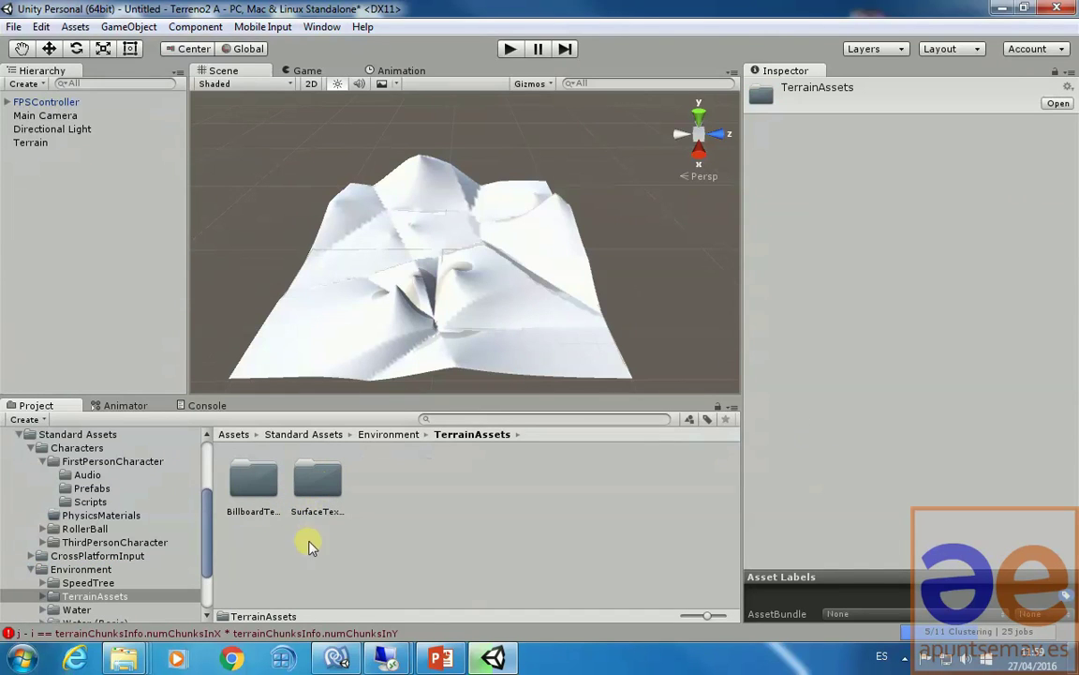
double_click(319, 479)
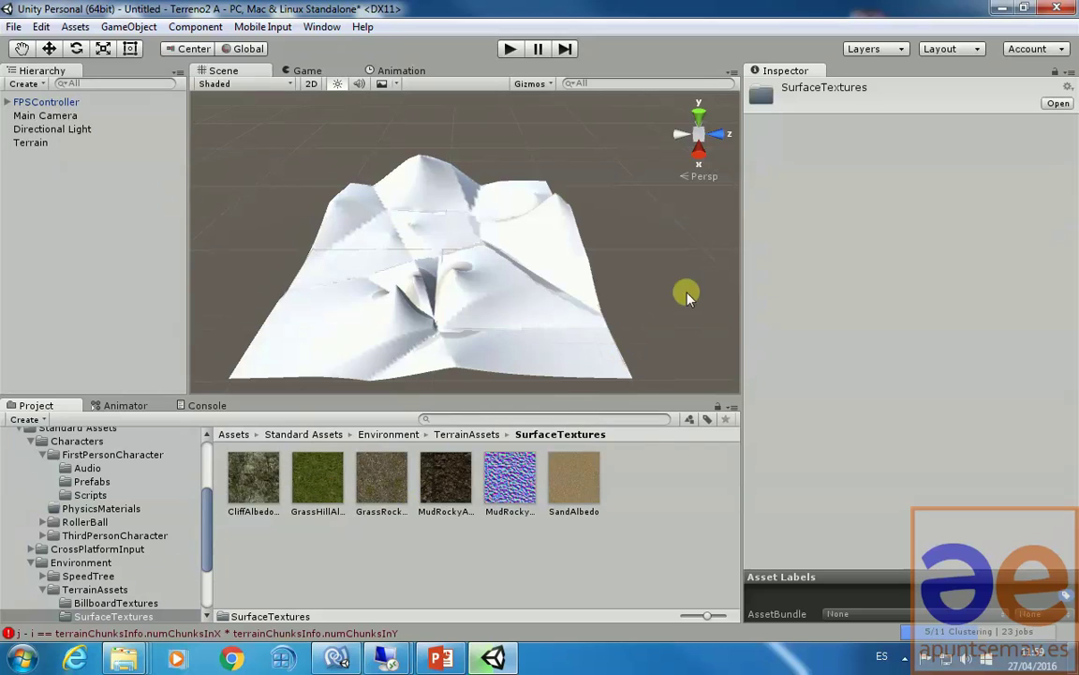
Add the GrassHill texture from SurfaceTextures to the terrain as its base albedo texture.
left_click(28, 142)
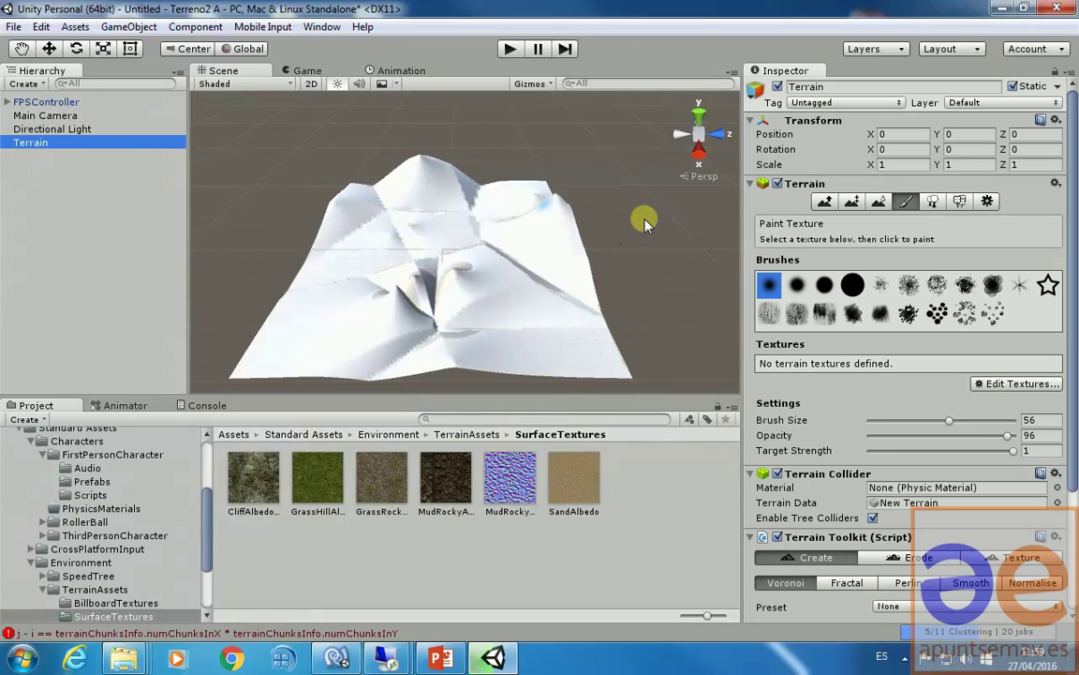
left_click(998, 385)
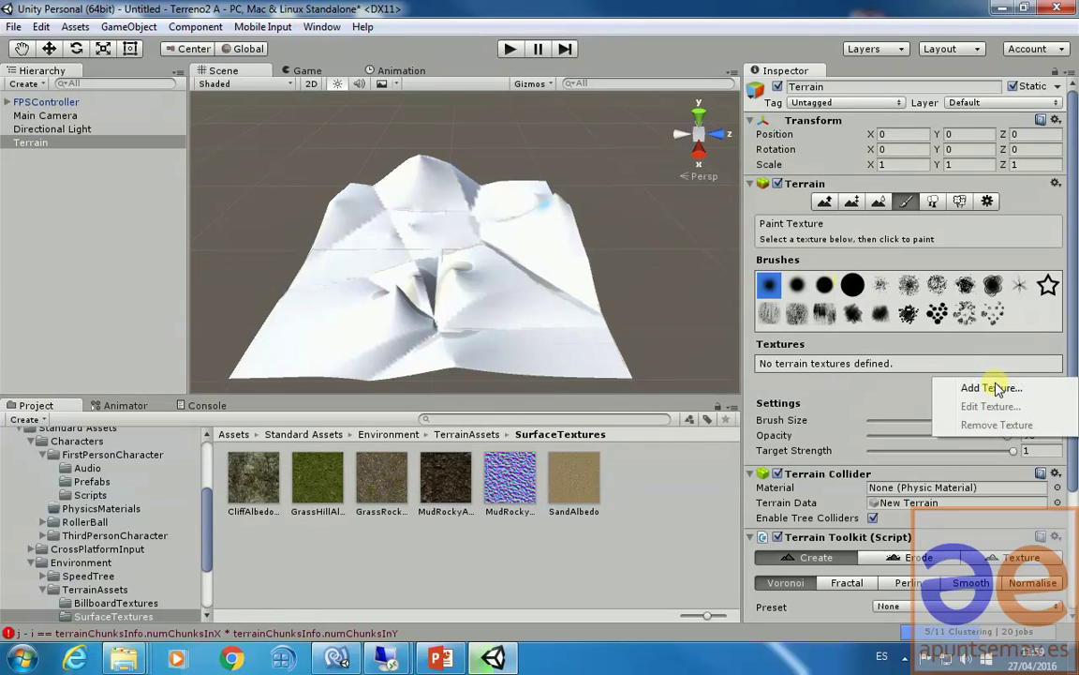
left_click(990, 388)
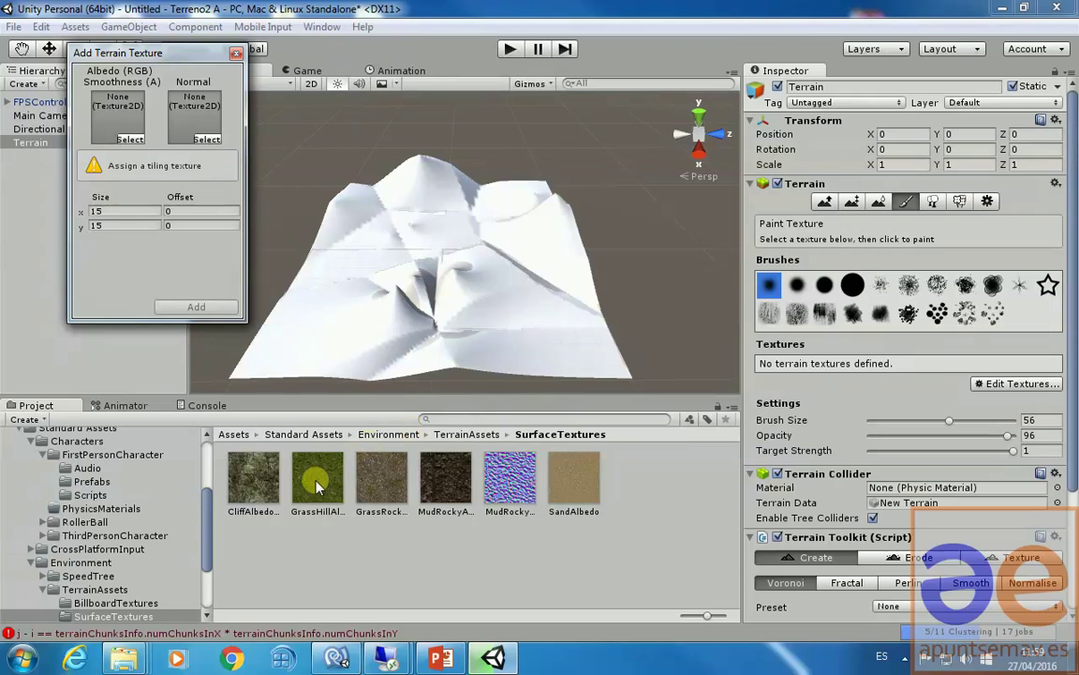
left_click_drag(329, 476, 119, 127)
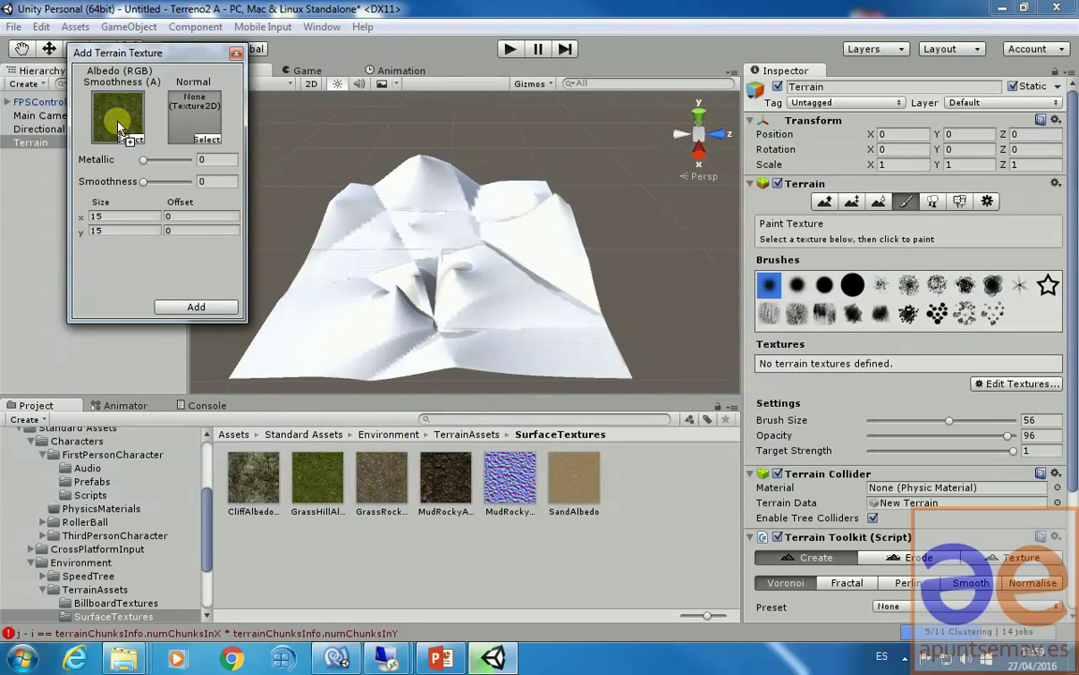
left_click(210, 307)
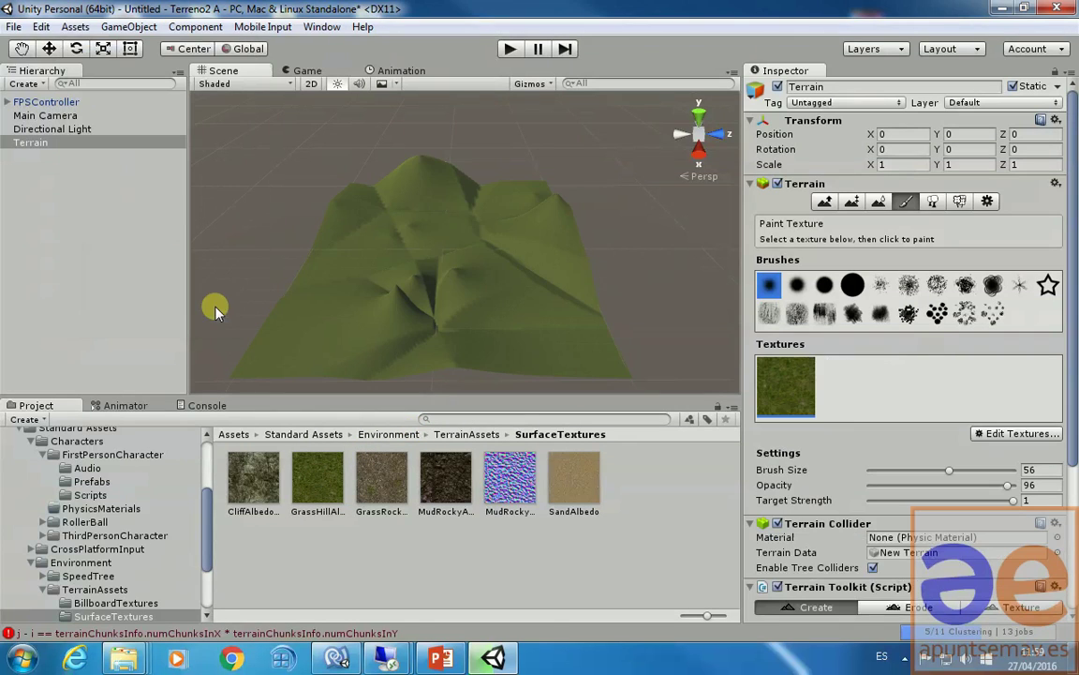
Run the game to inspect the grass-textured terrain in first person, and stop the playback.
left_click(509, 48)
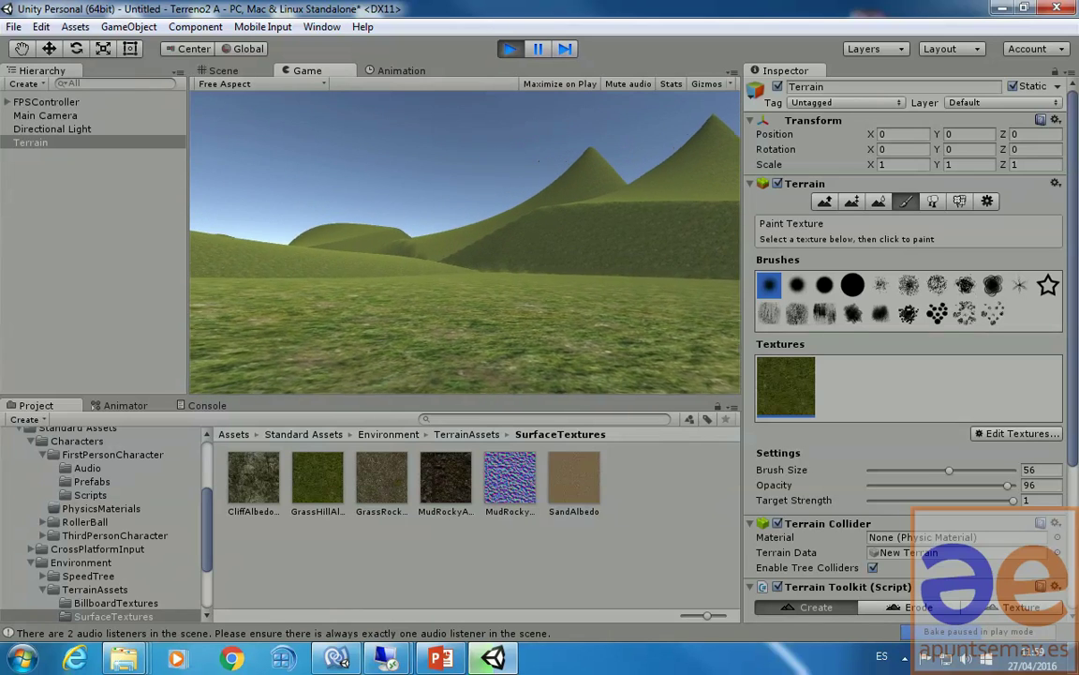
key("Escape")
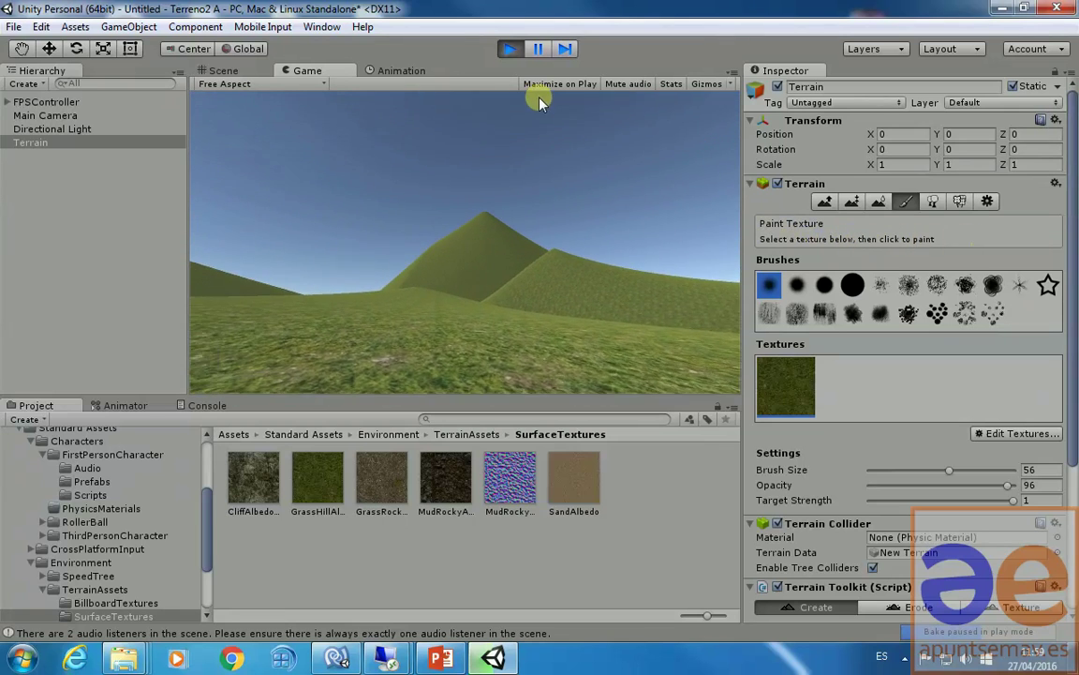
left_click(510, 48)
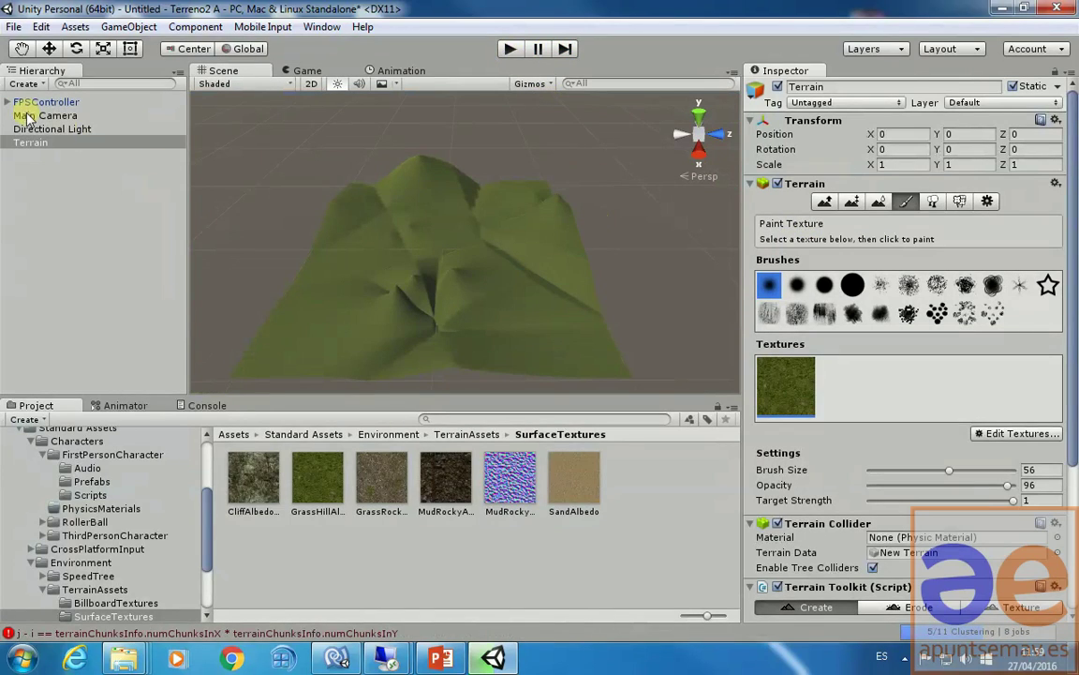
Generate fractal terrain several times with the Terrain Toolkit, using Delta 0.5.
scroll(834, 433, "down", 2)
scroll(844, 431, "down", 5)
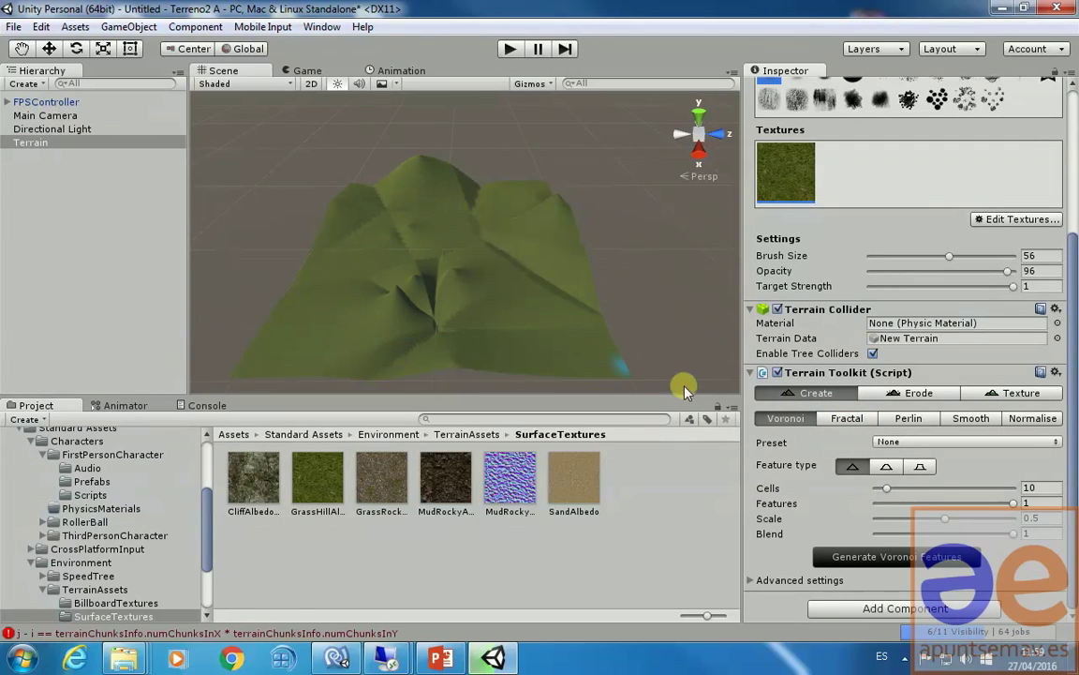
left_click(847, 420)
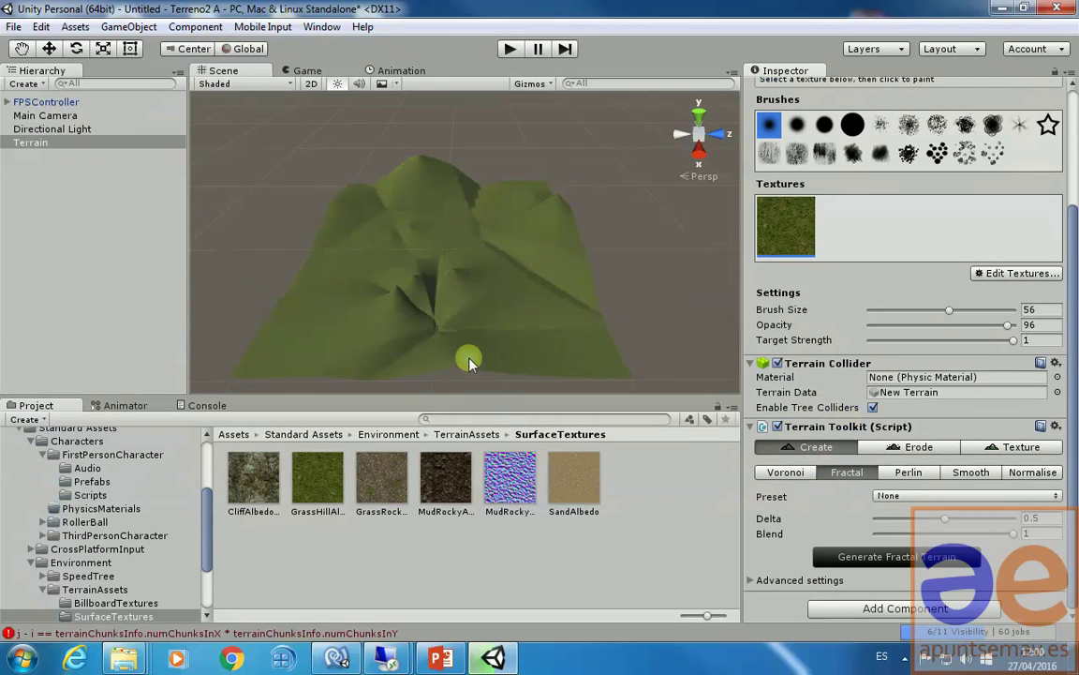
left_click(787, 472)
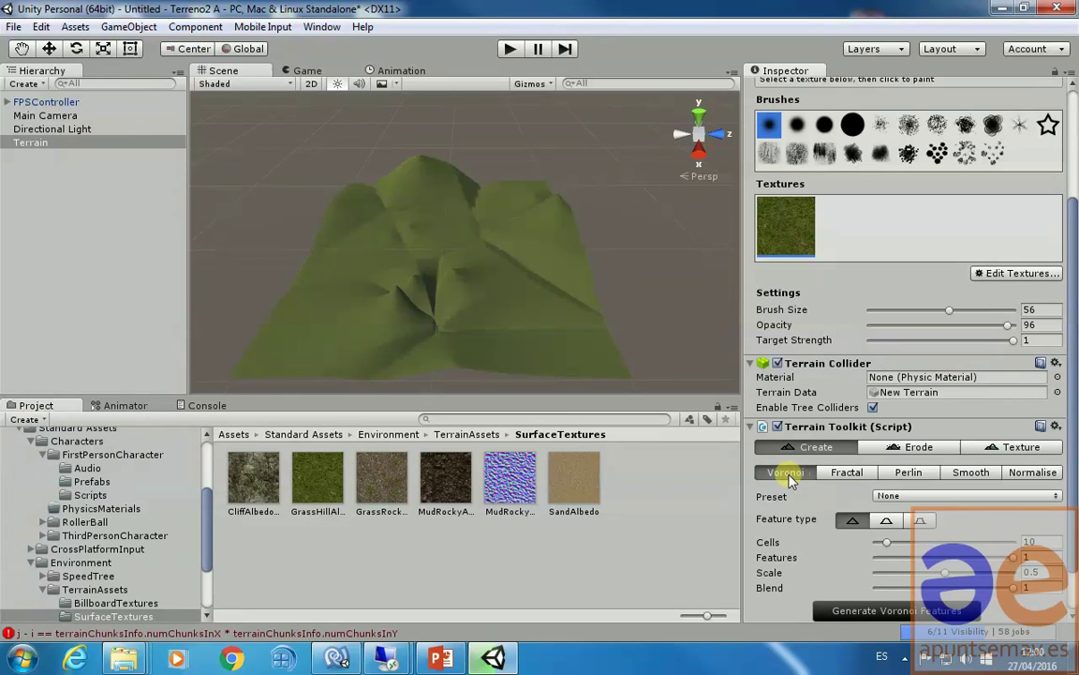
left_click(844, 473)
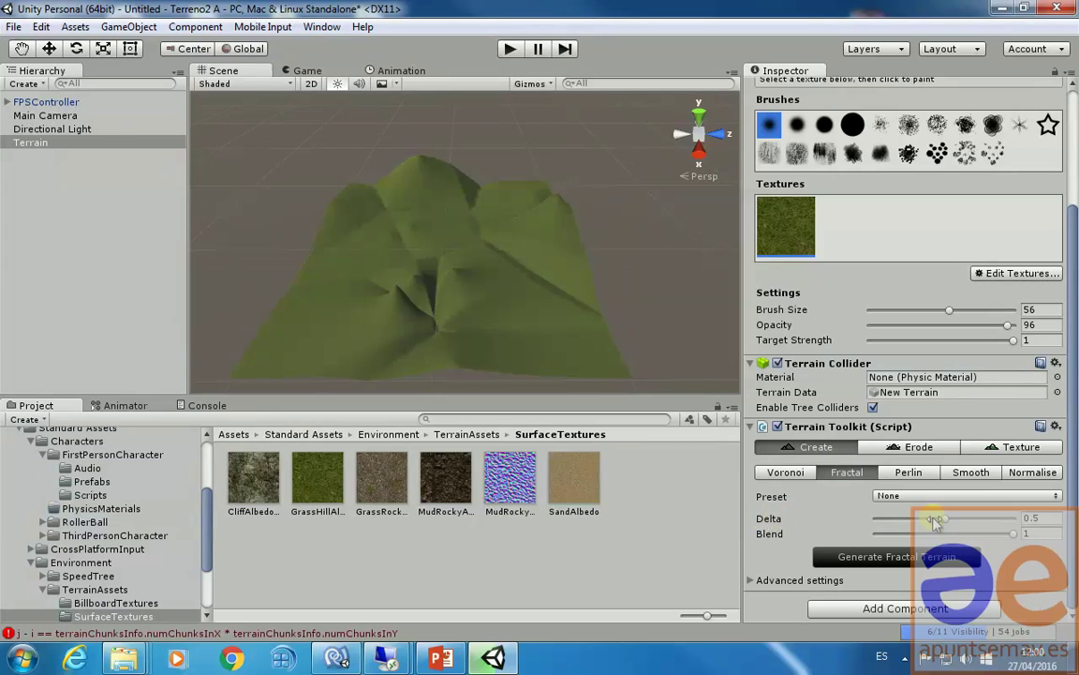
left_click(876, 559)
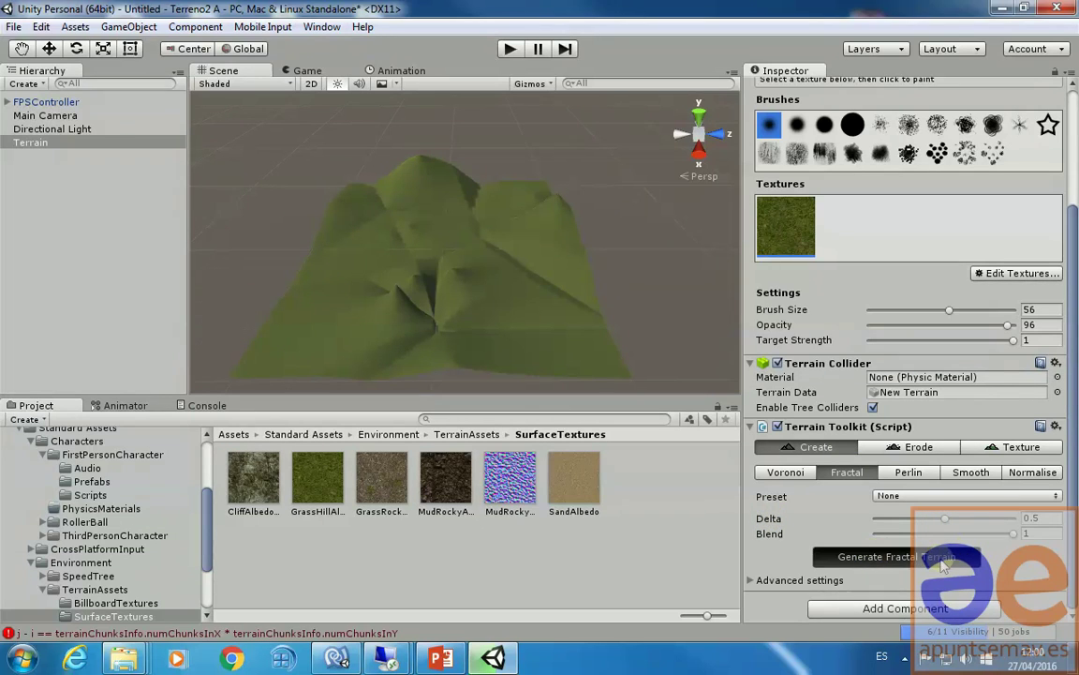
left_click(944, 559)
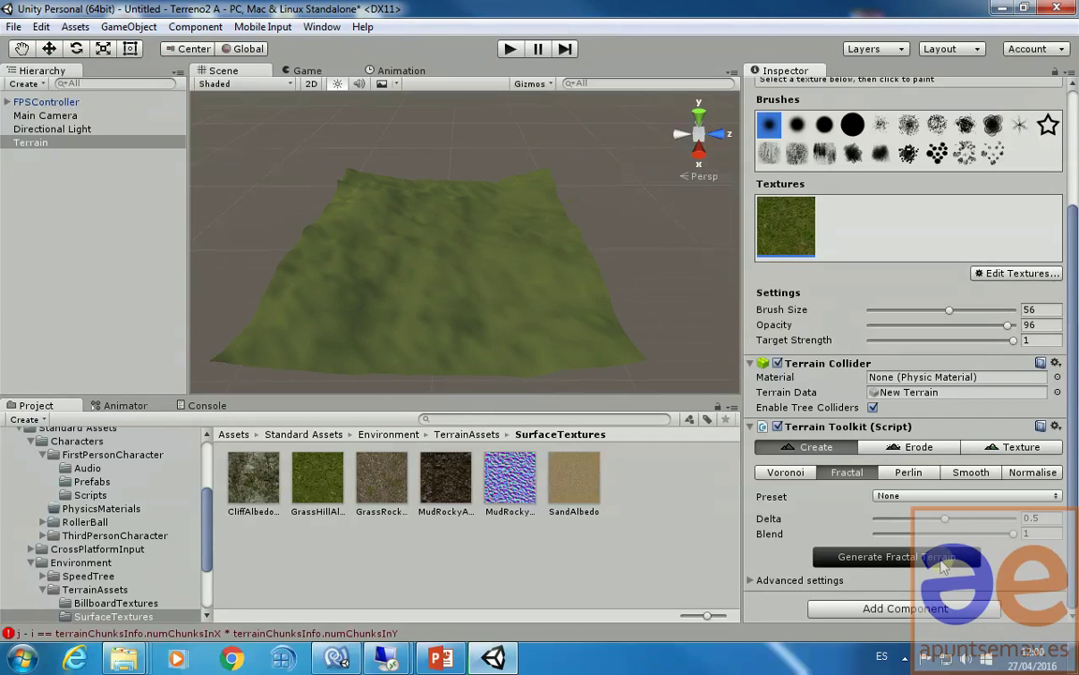
left_click(945, 558)
left_click(946, 558)
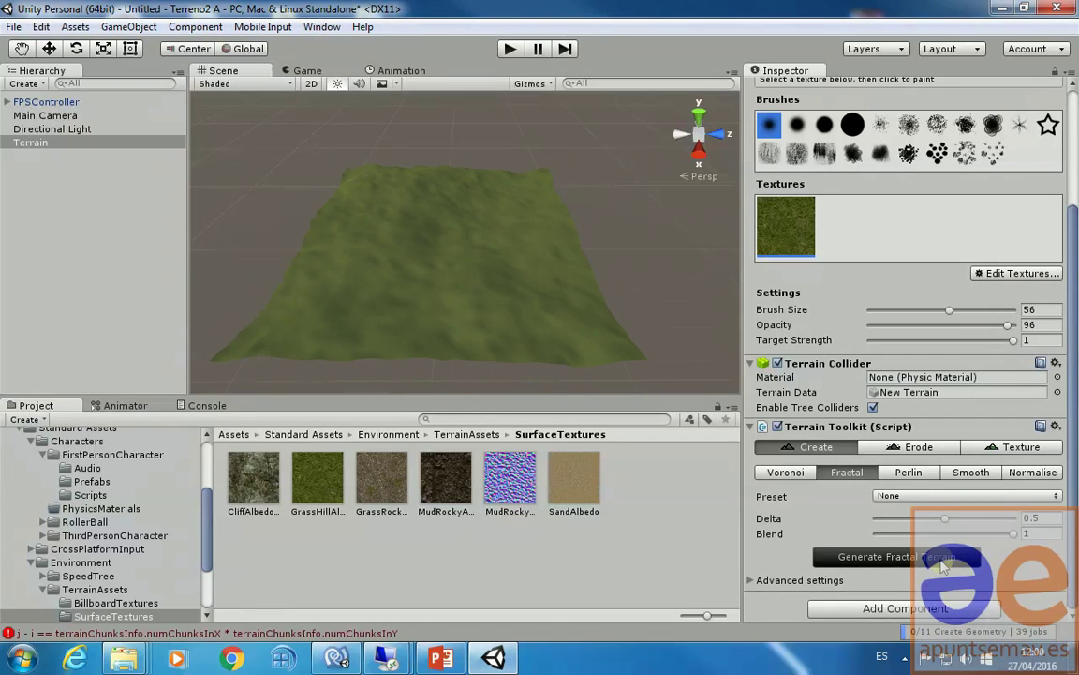
Regenerate the fractal terrain with Delta at 0.899, 0.145 and 0.329 in turn.
left_click_drag(946, 524, 999, 521)
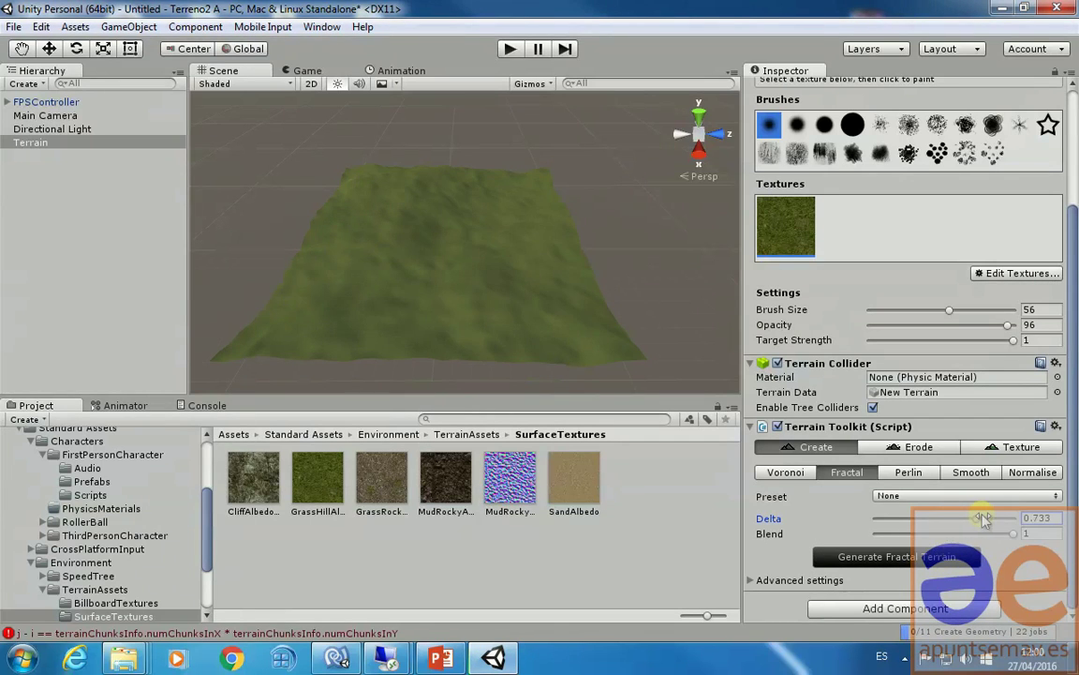
left_click(953, 559)
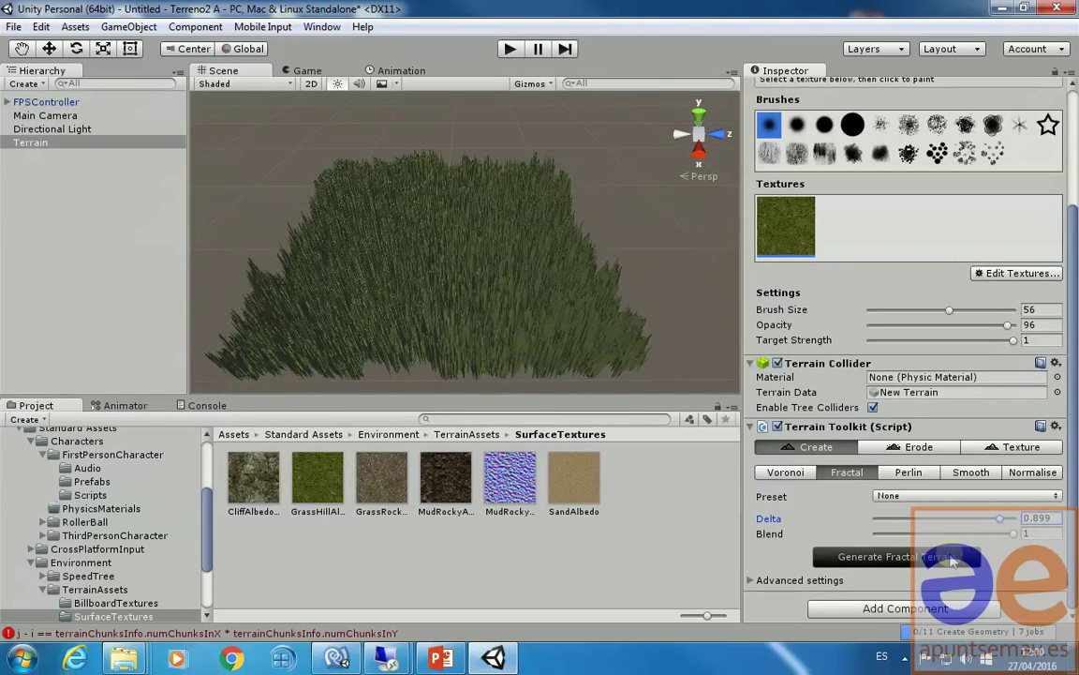
left_click_drag(1000, 518, 897, 521)
left_click(953, 559)
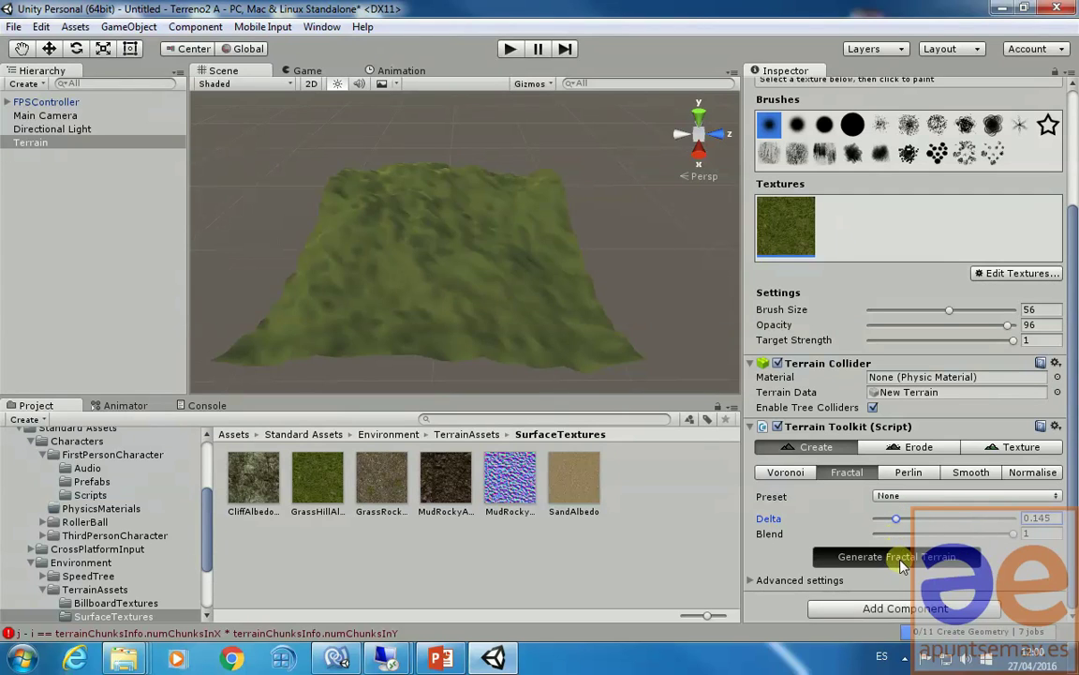
left_click(898, 559)
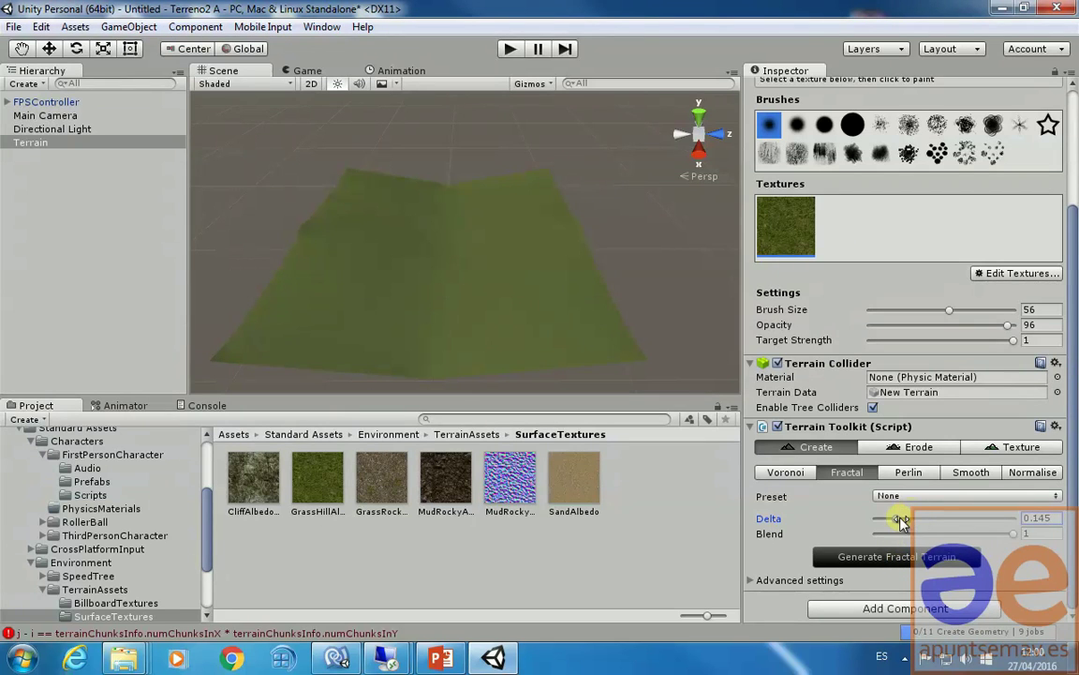
left_click_drag(898, 518, 924, 535)
left_click(919, 559)
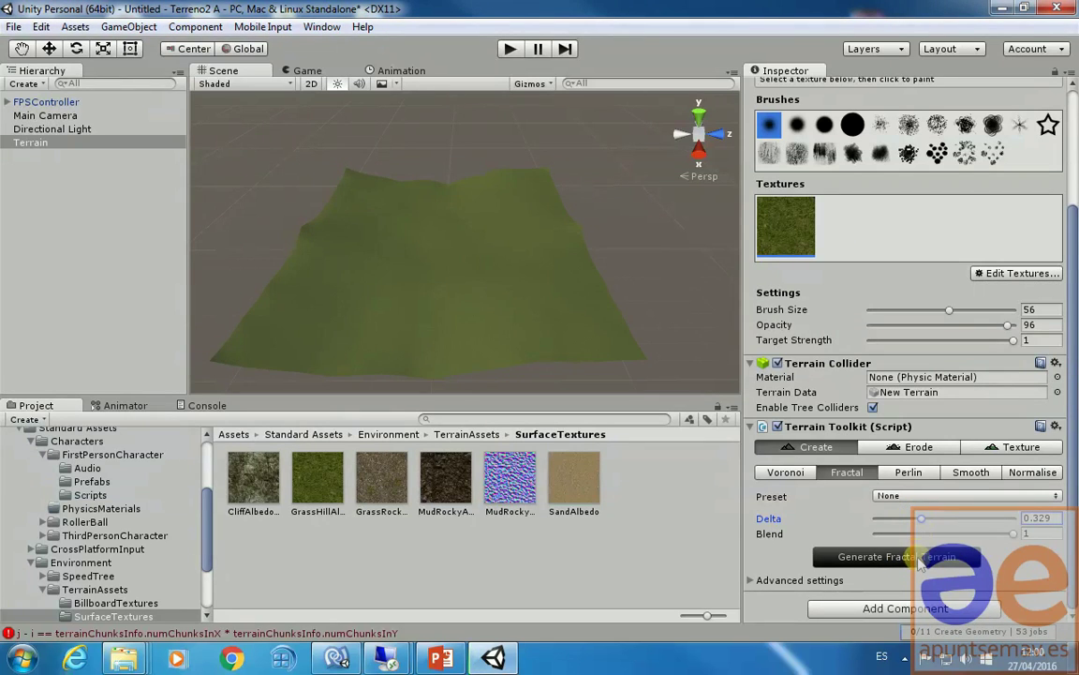
Generate Perlin terrain several times with frequency 4, amplitude 1 and 8 octaves.
left_click(909, 472)
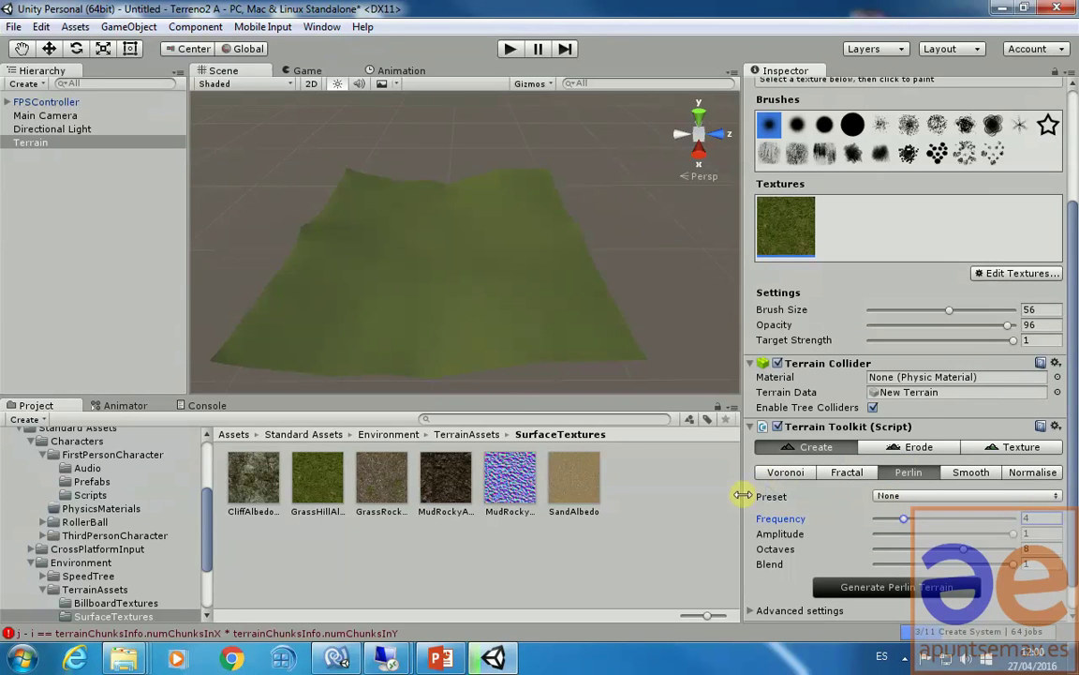
left_click(861, 587)
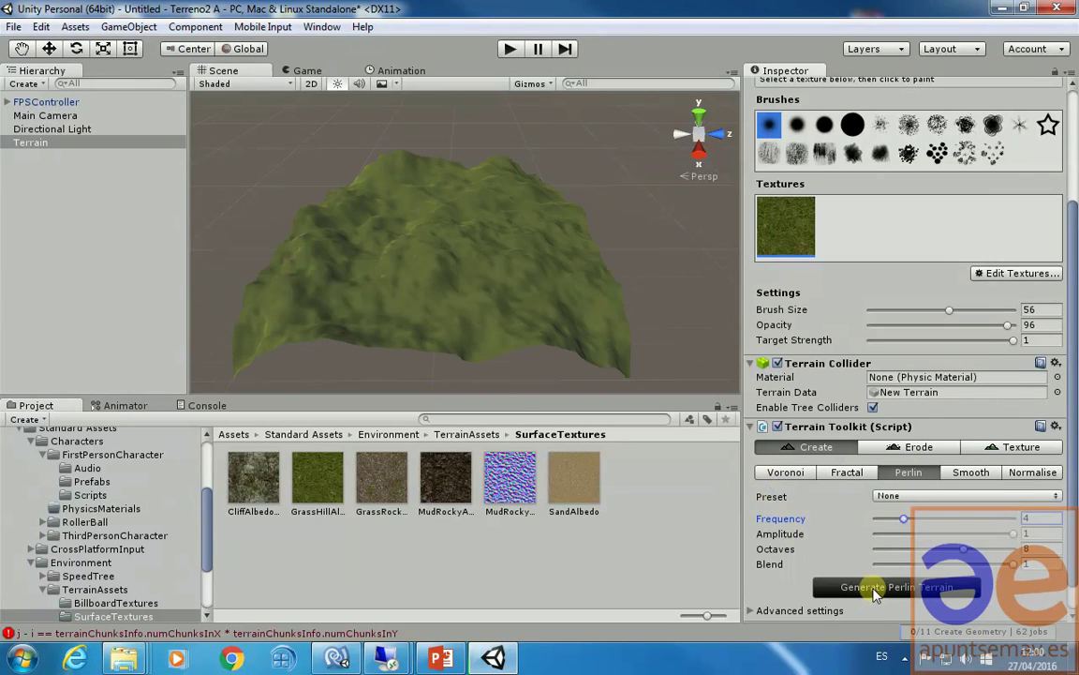
left_click(883, 588)
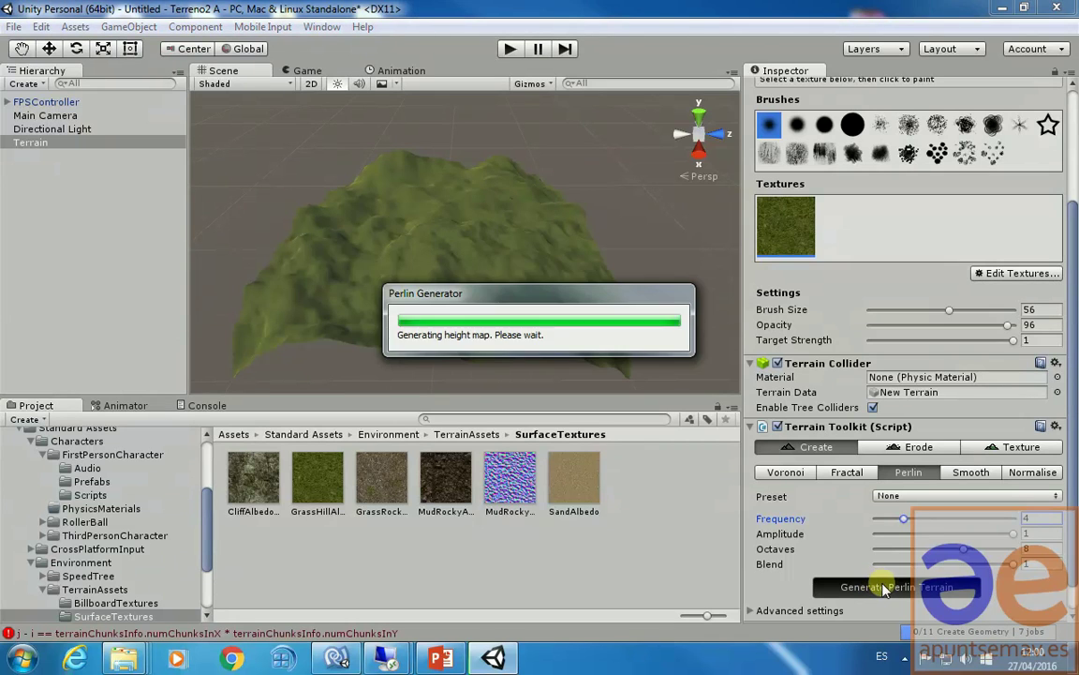
left_click(887, 586)
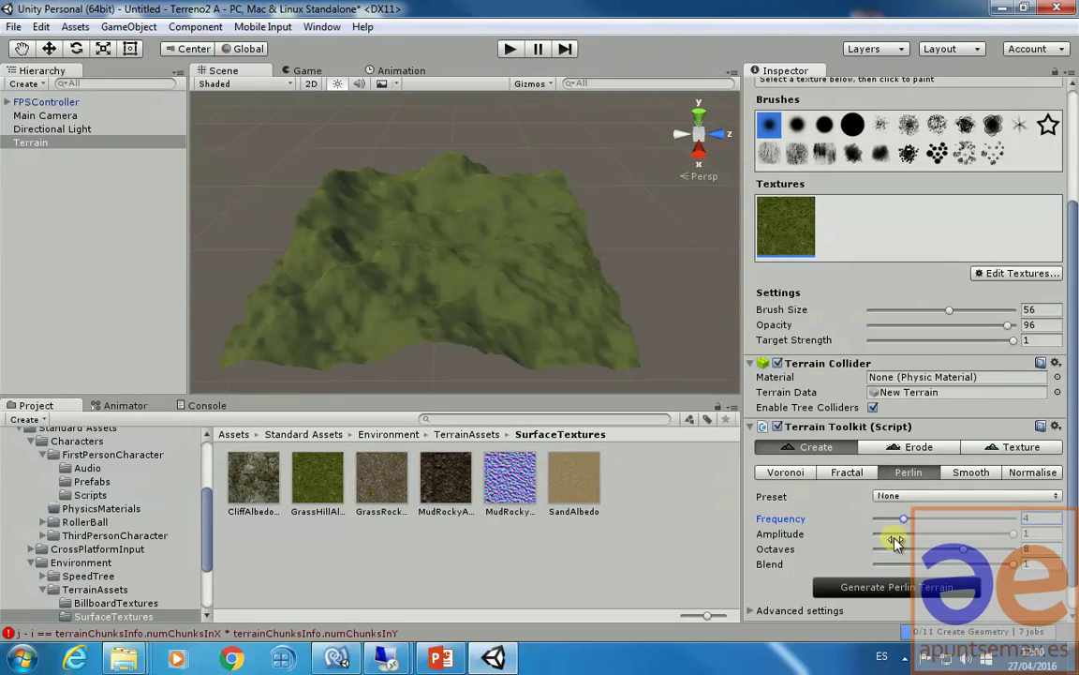
Regenerate the Perlin terrain with frequency 7, and once more with frequency 4.
left_click_drag(903, 518, 930, 519)
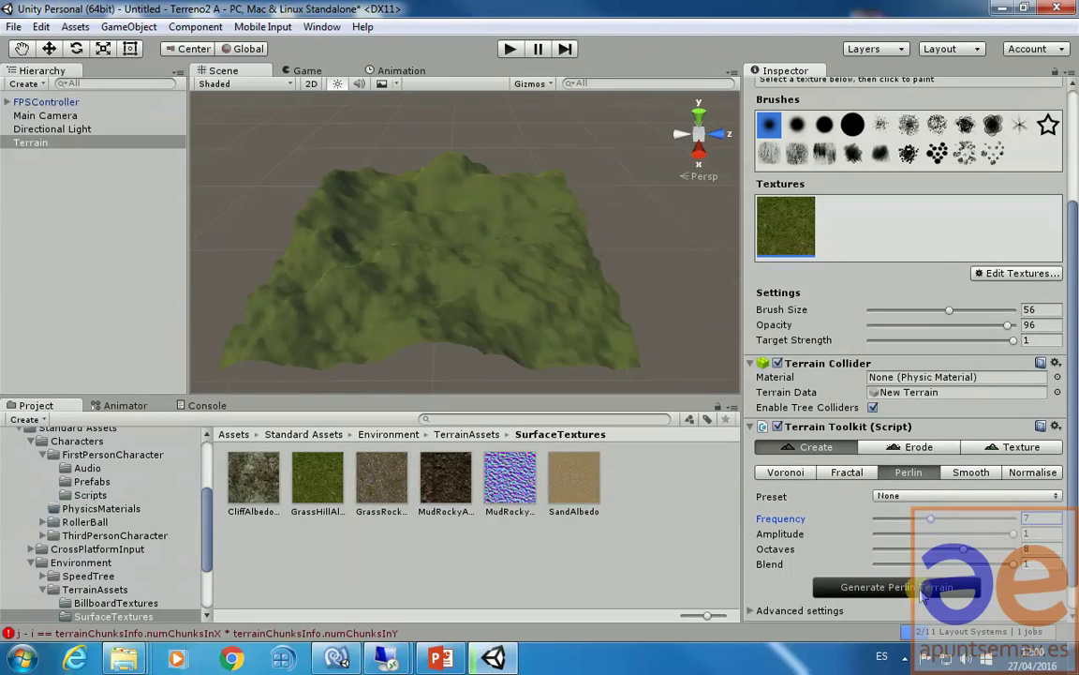
left_click(923, 587)
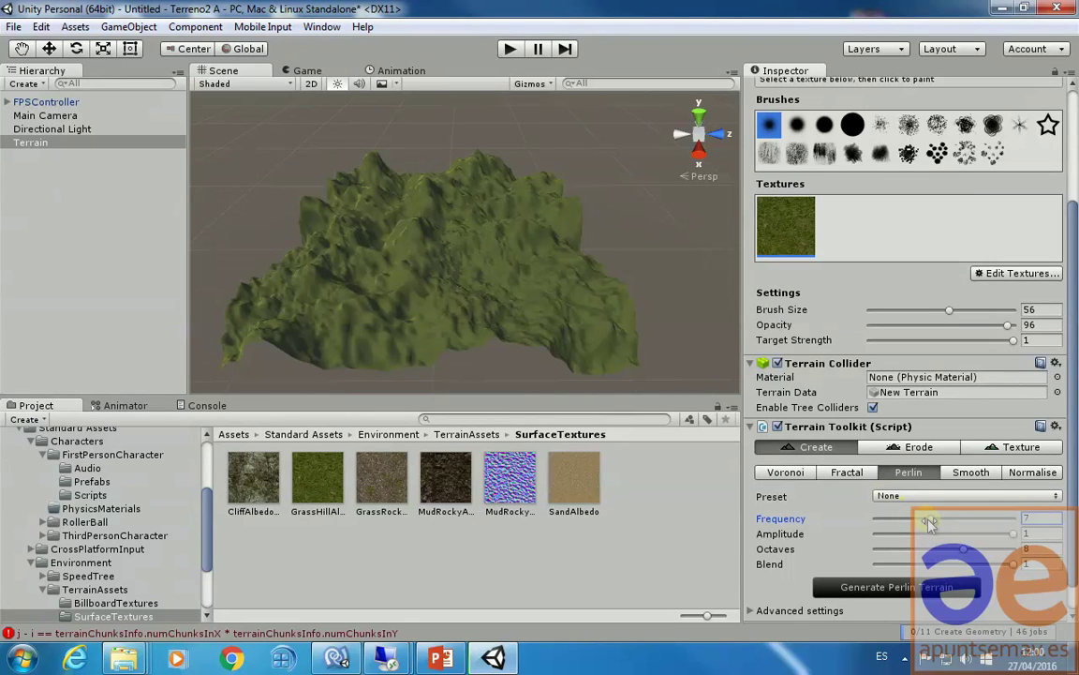
left_click_drag(928, 521, 904, 519)
left_click(899, 587)
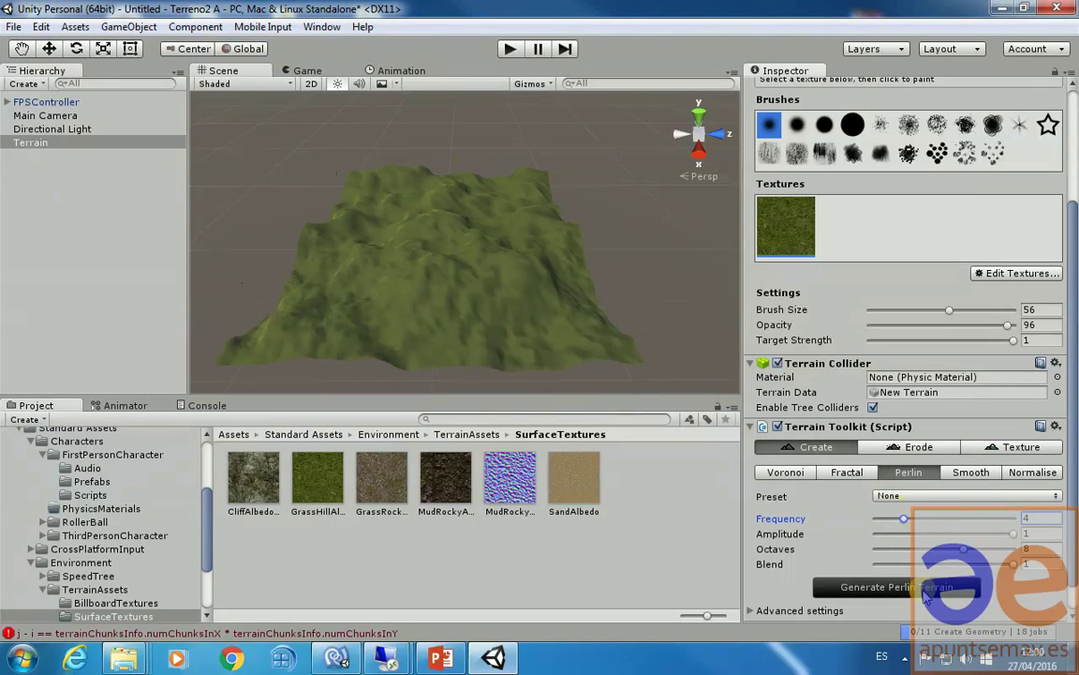
Regenerate the terrain with Voronoi features, using 10 cells.
left_click(776, 473)
left_click(900, 611)
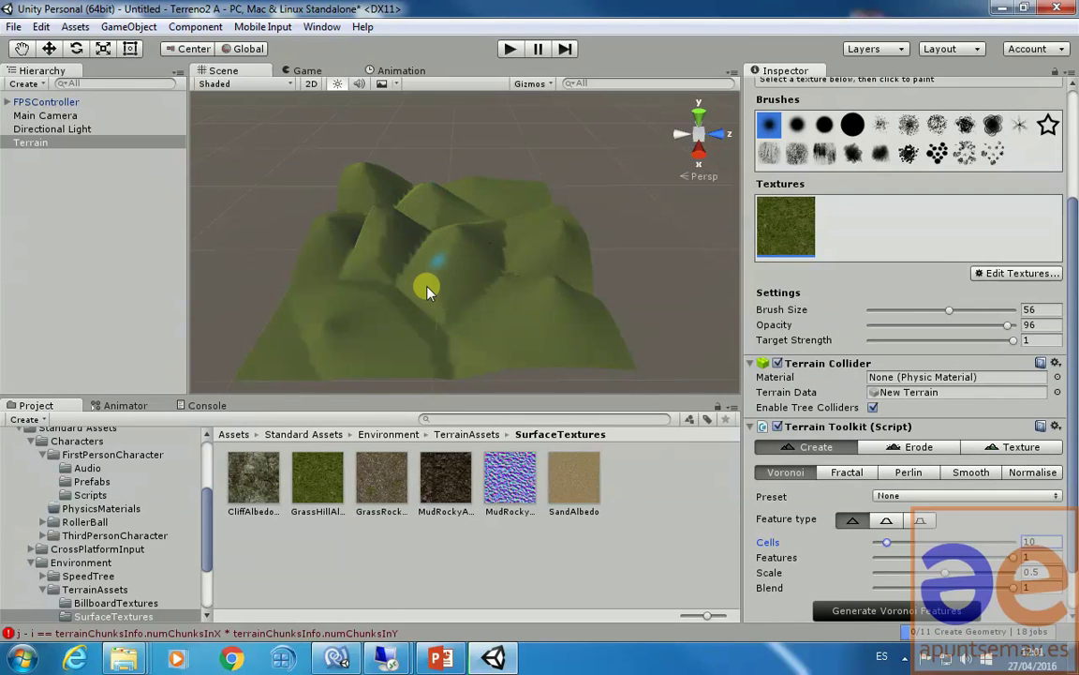
Generate a fractal terrain over the Voronoi relief with Delta at 0.286 and Blend at 0.202.
left_click(847, 472)
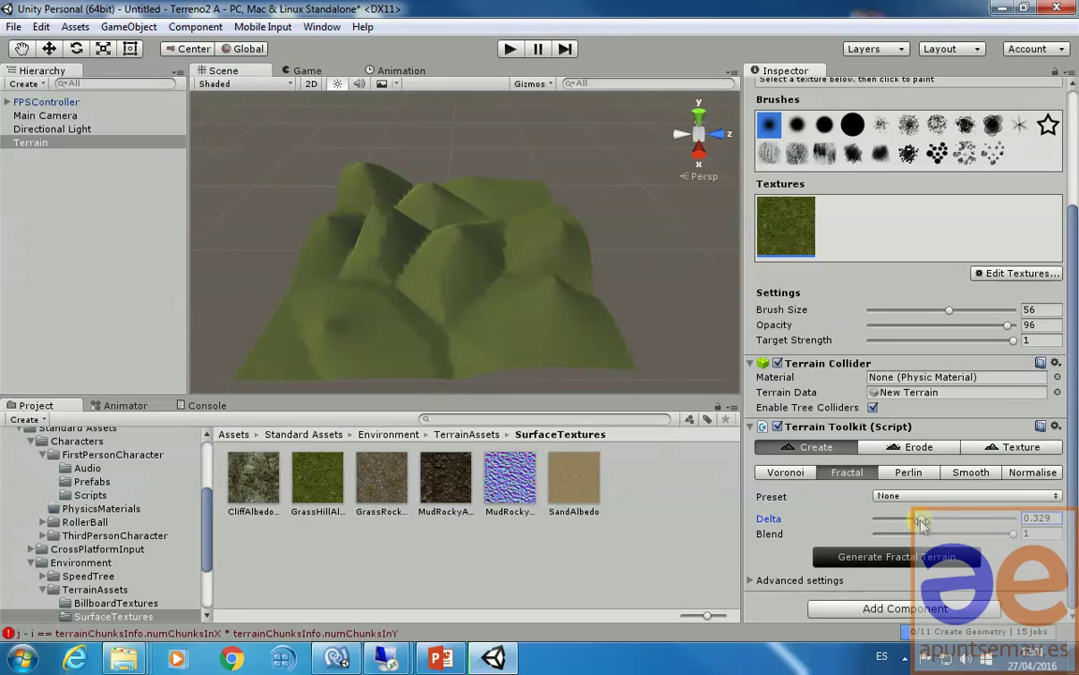
left_click_drag(920, 522, 918, 524)
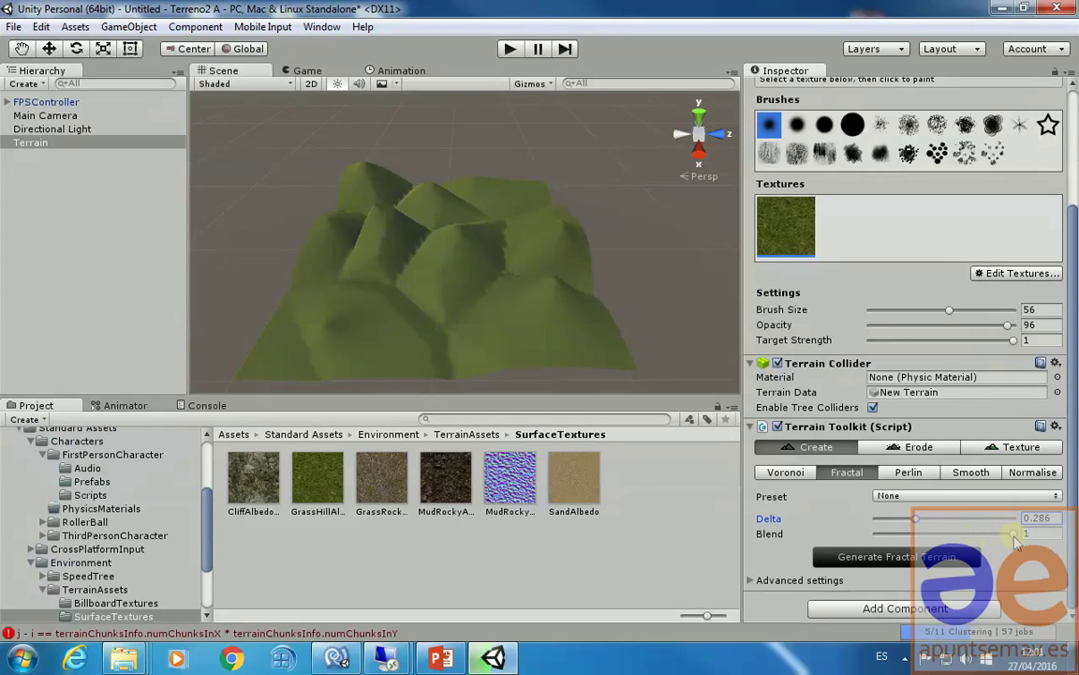
left_click_drag(1012, 536, 904, 534)
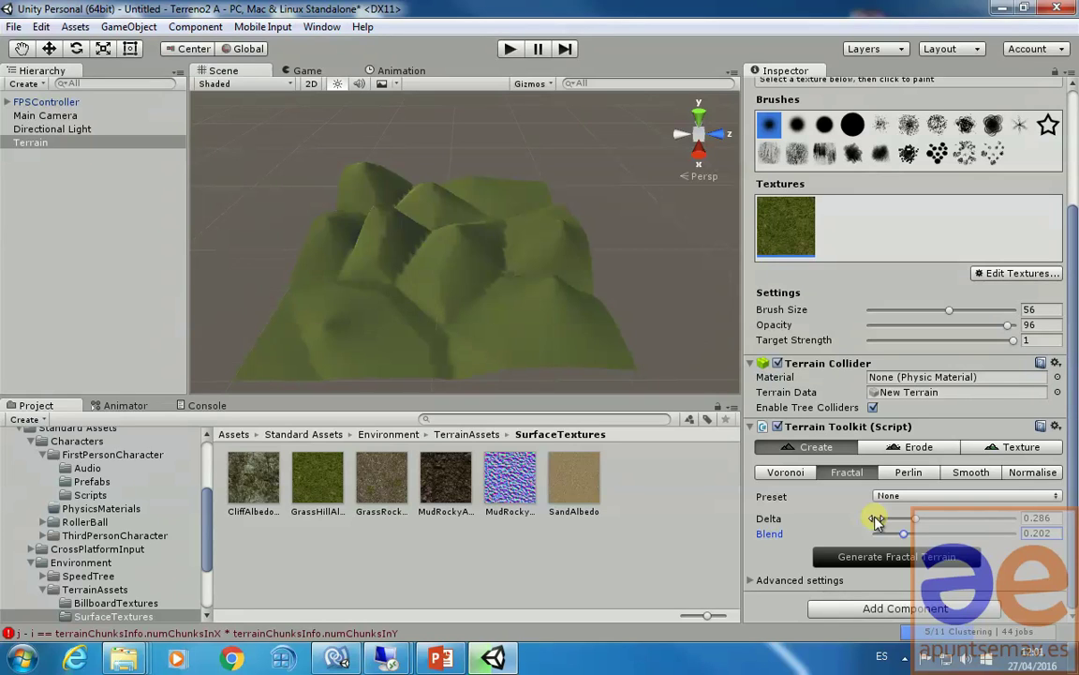
left_click(941, 559)
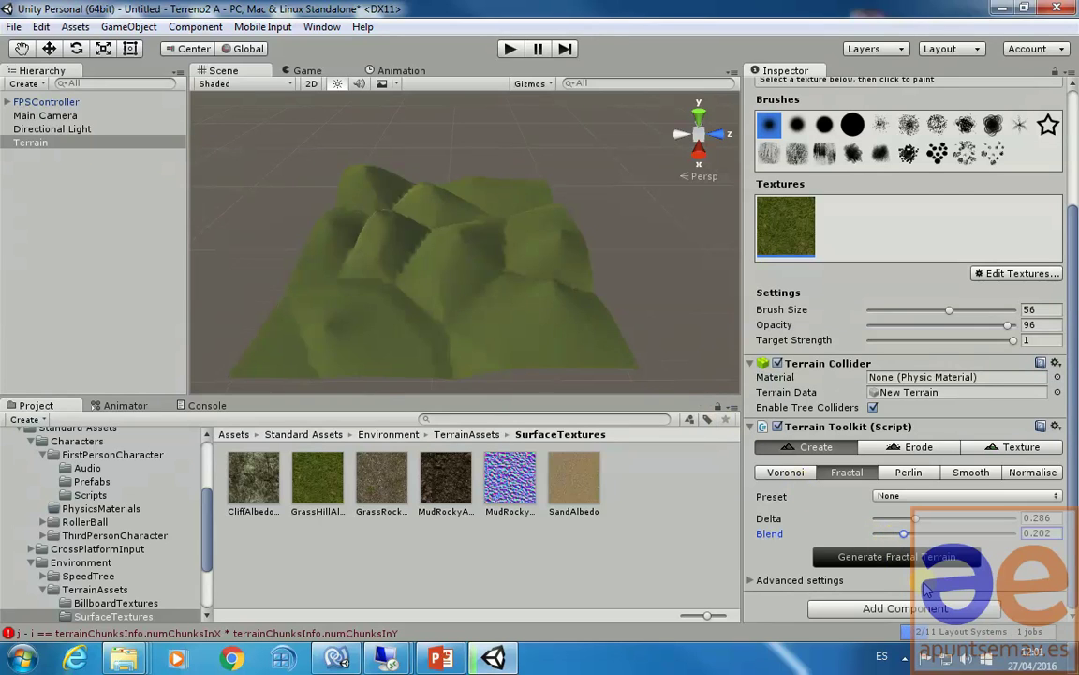
Regenerate the fractal terrain with Blend at 0.356, and again with Delta at 0.47 and Blend at 0.479.
scroll(927, 588, "up", 3)
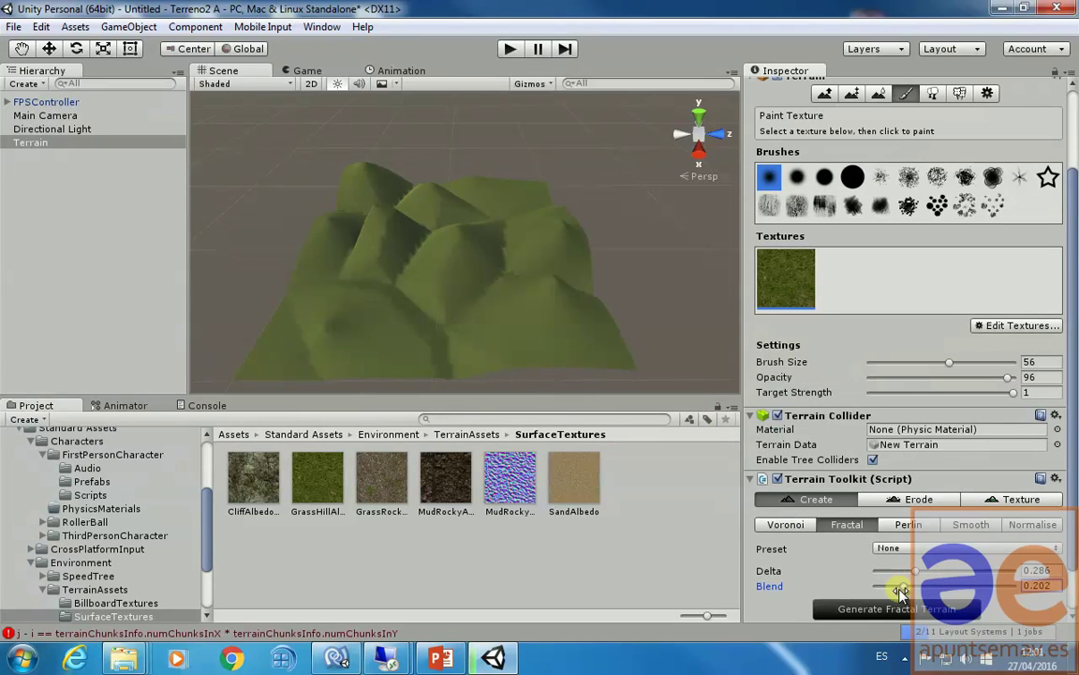
left_click_drag(902, 586, 922, 587)
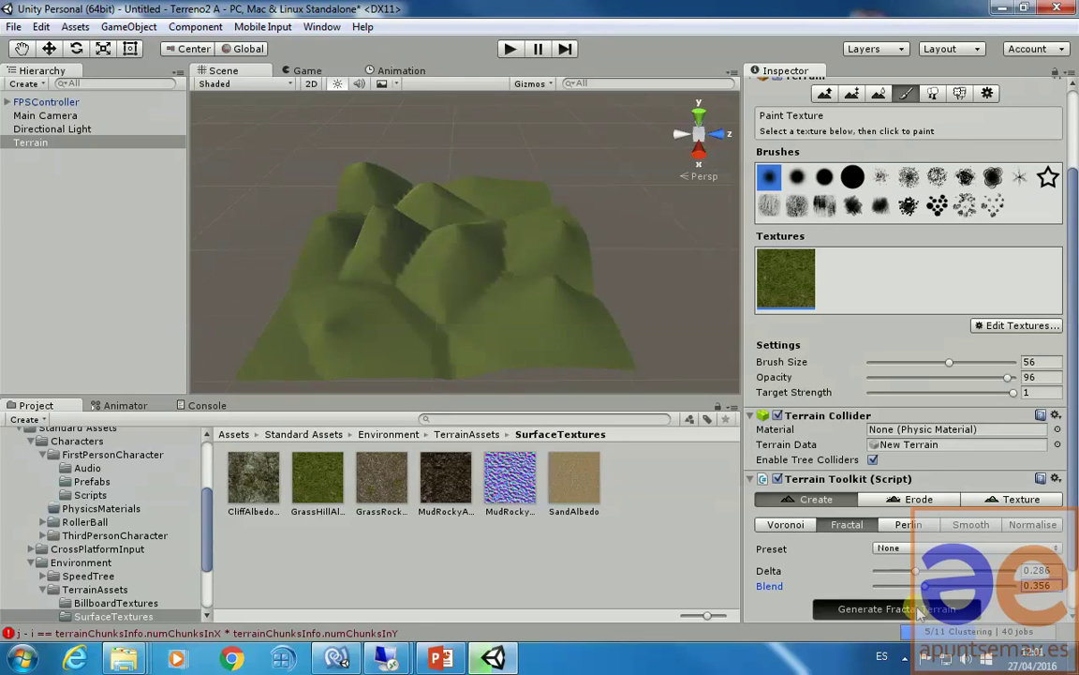
left_click(920, 609)
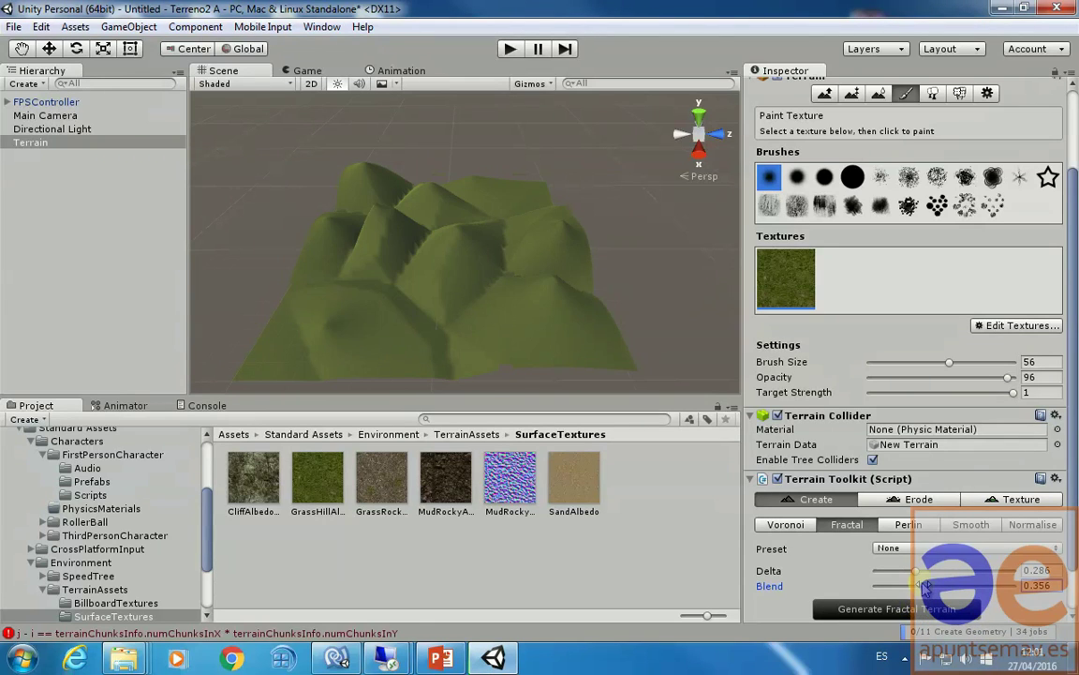
mouse_move(929, 588)
left_mouse_down()
mouse_move(944, 589)
mouse_move(937, 573)
left_mouse_up()
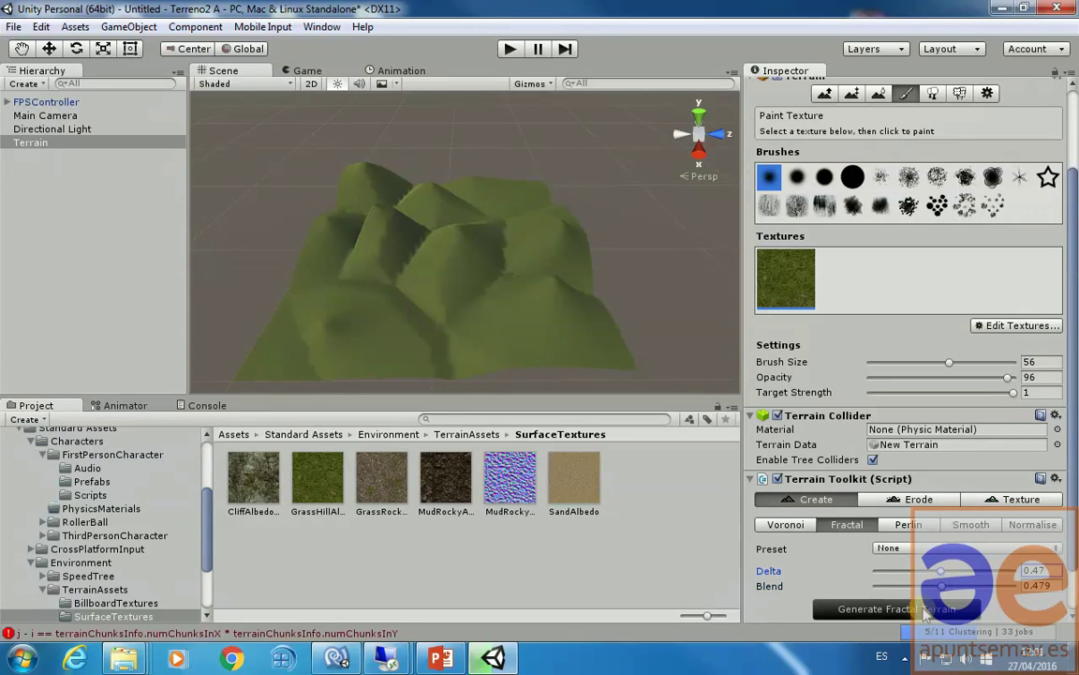
left_click(925, 609)
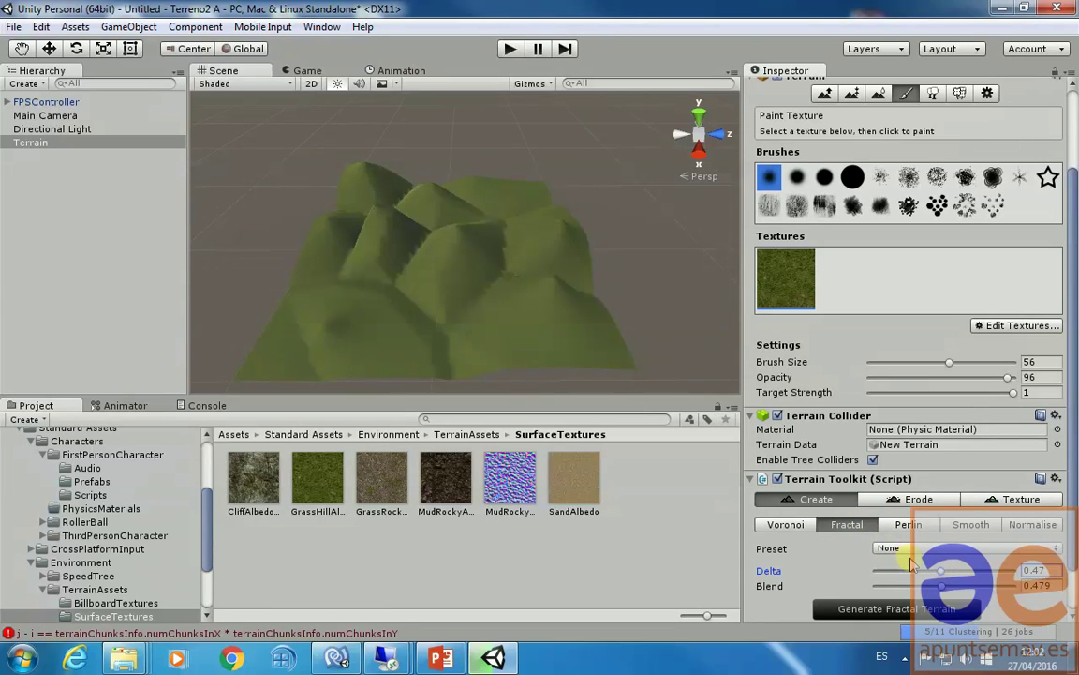
left_click(937, 611)
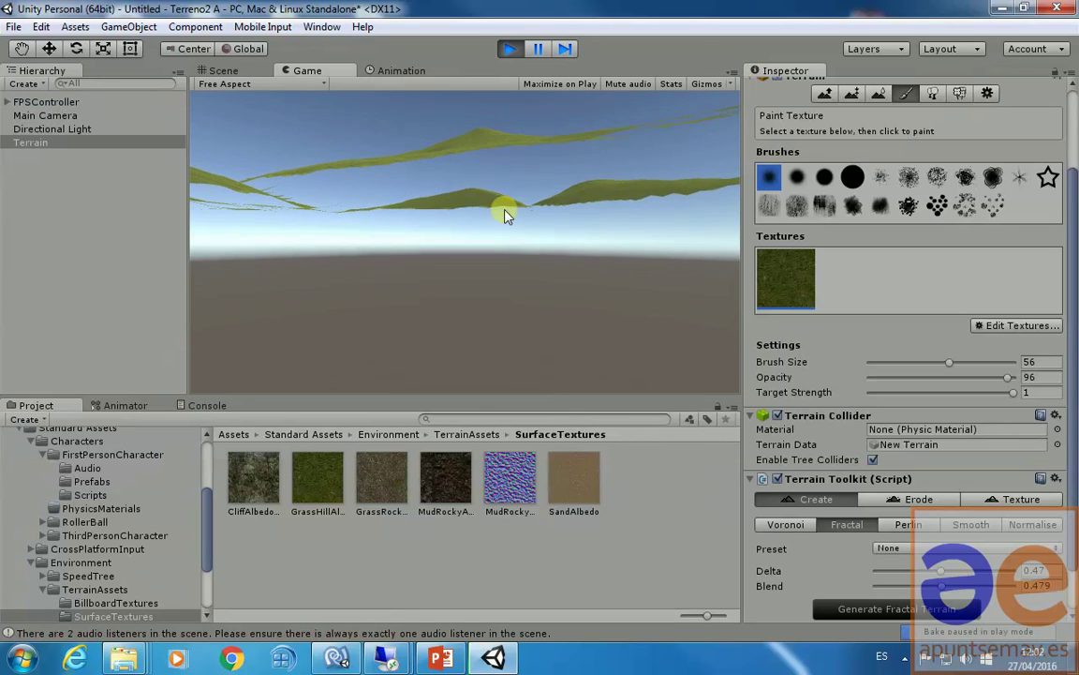
Stop the running scene, set the FPSController's Y position to 50 and play-test that height briefly.
left_click(510, 48)
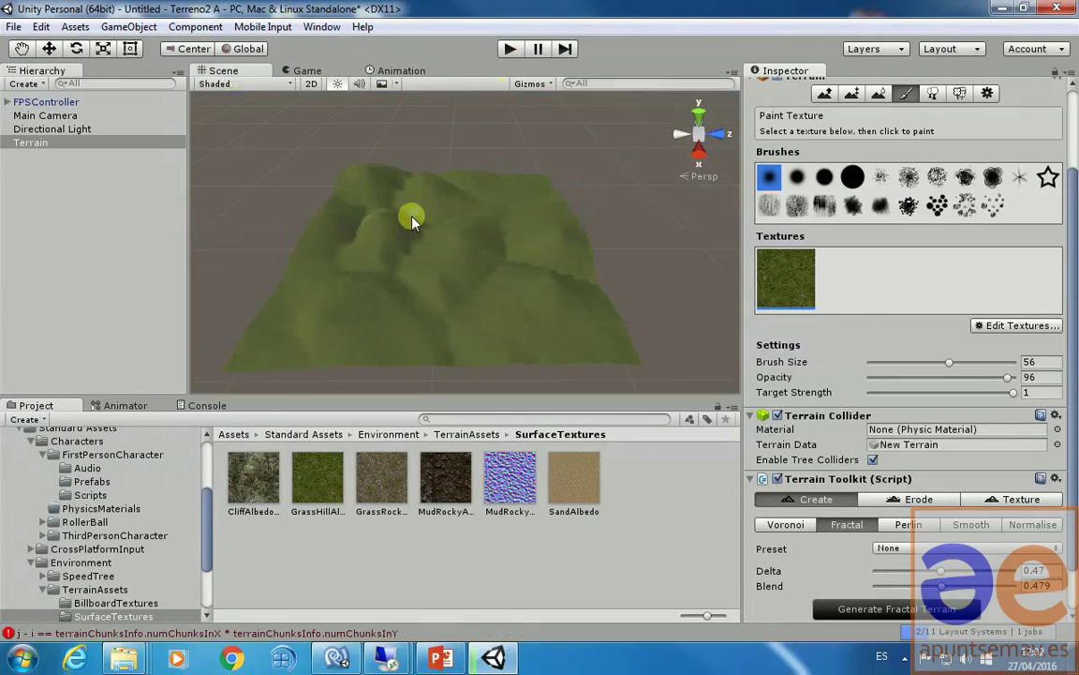
left_click(47, 101)
scroll(919, 121, "up", 3)
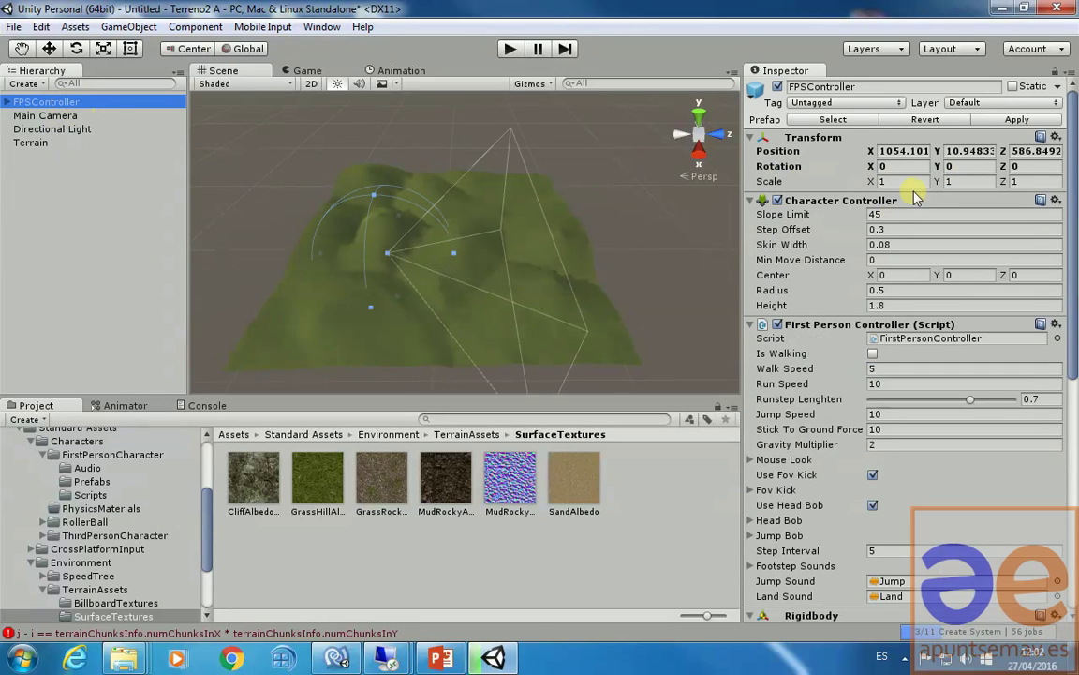
left_click(971, 151)
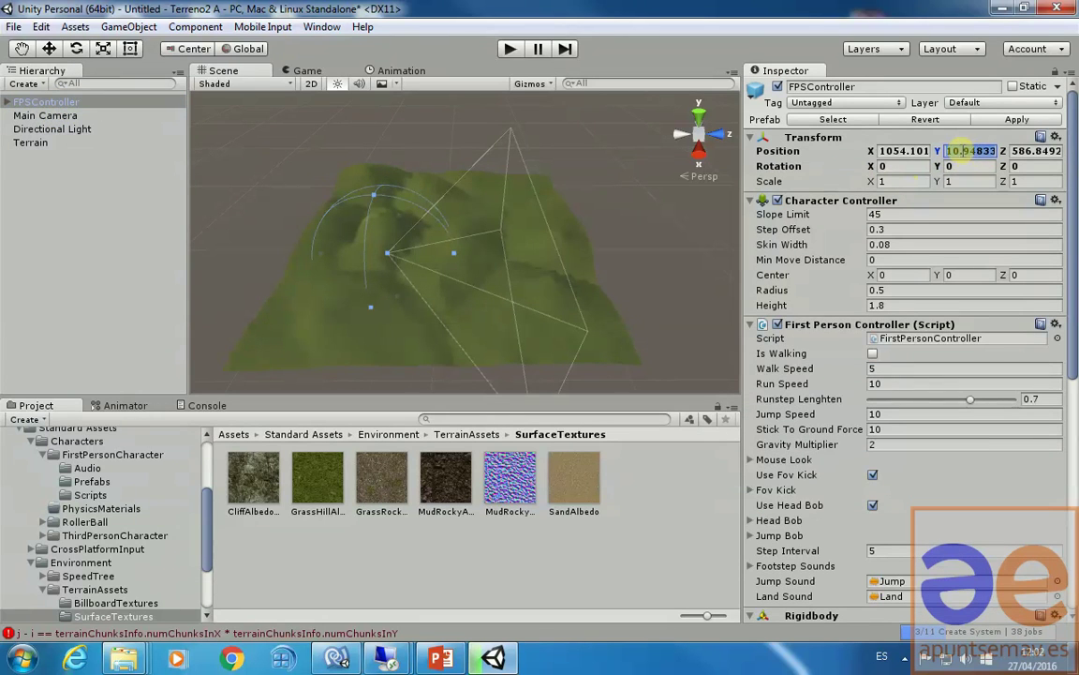
type("50")
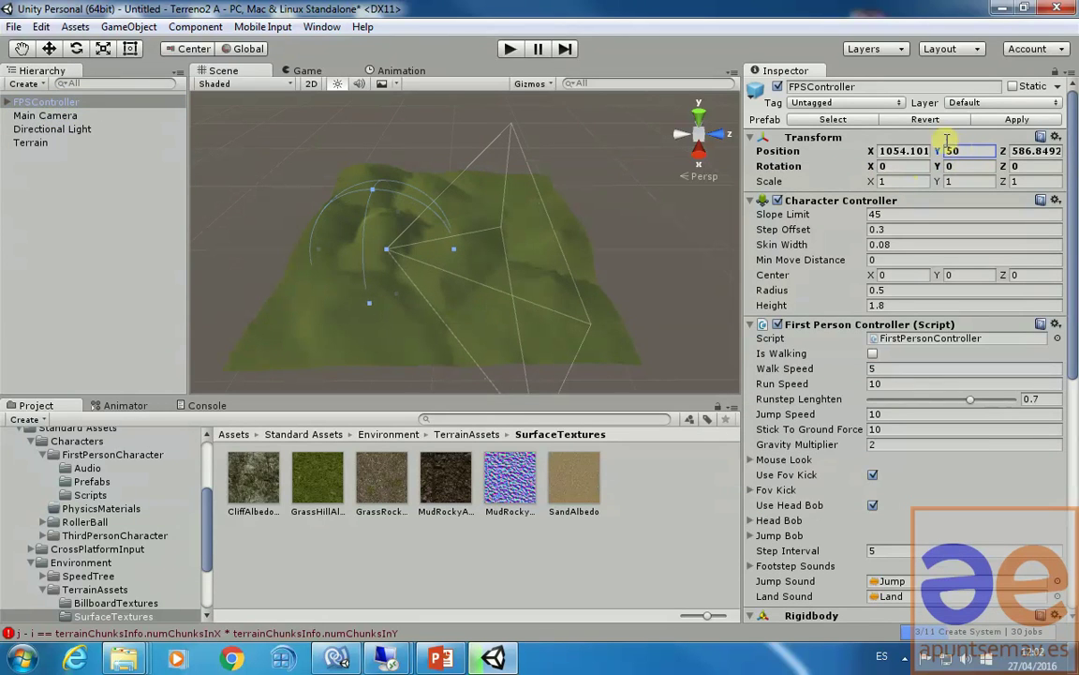
left_click(510, 48)
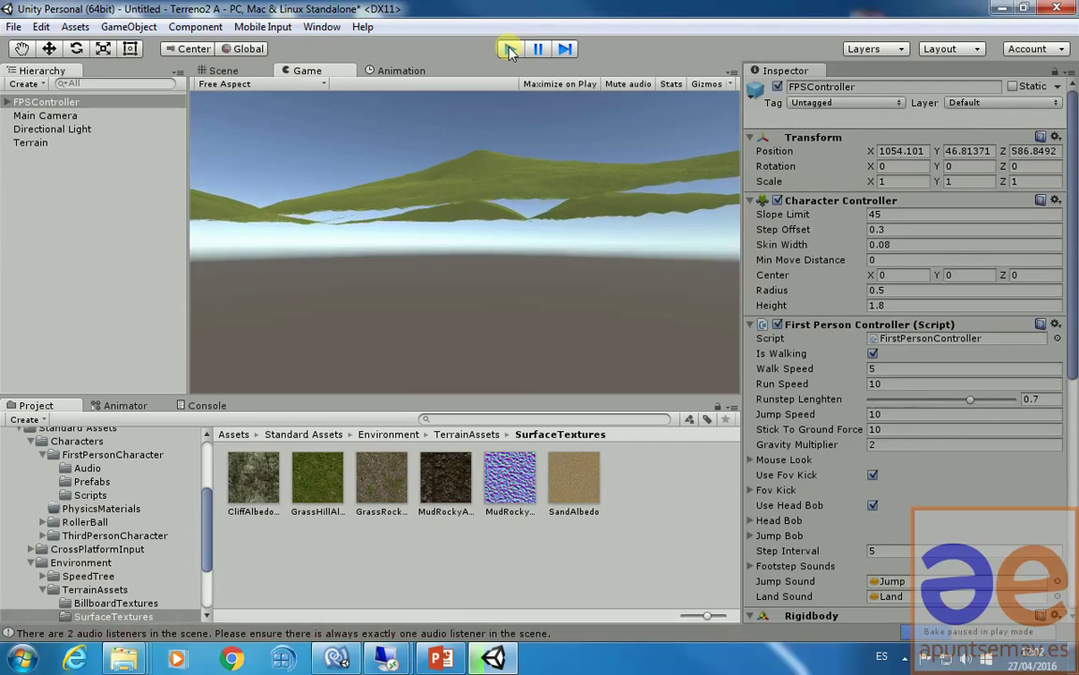
left_click(510, 49)
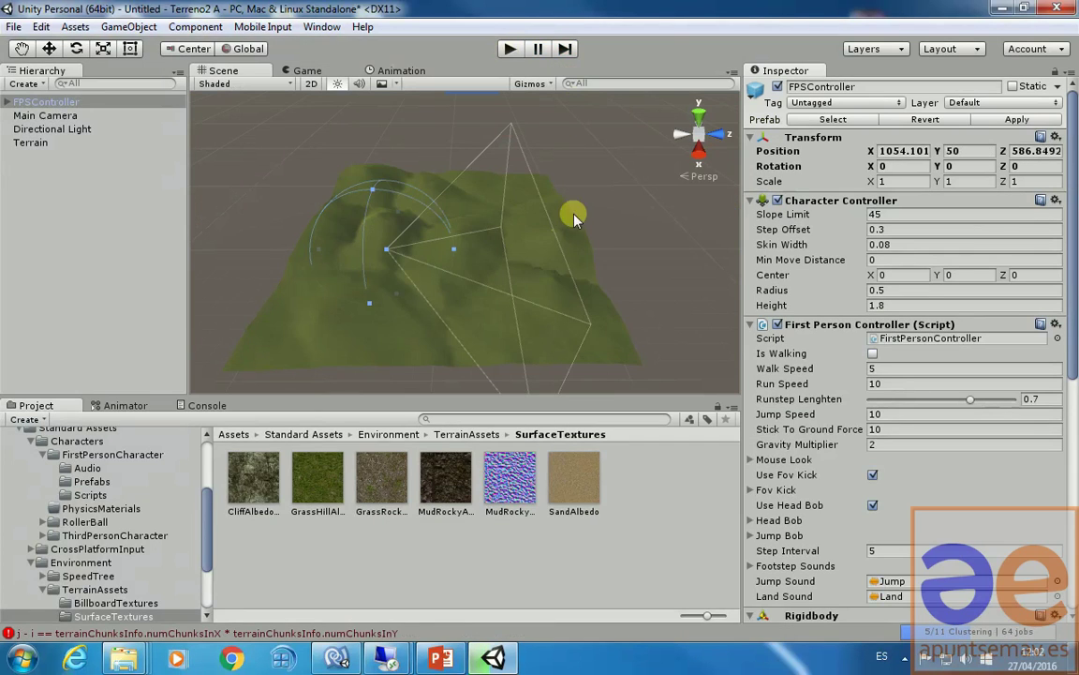
From the front view, raise the FPSController above the terrain surface with the Move tool, to a Y position of 207.
left_click(714, 133)
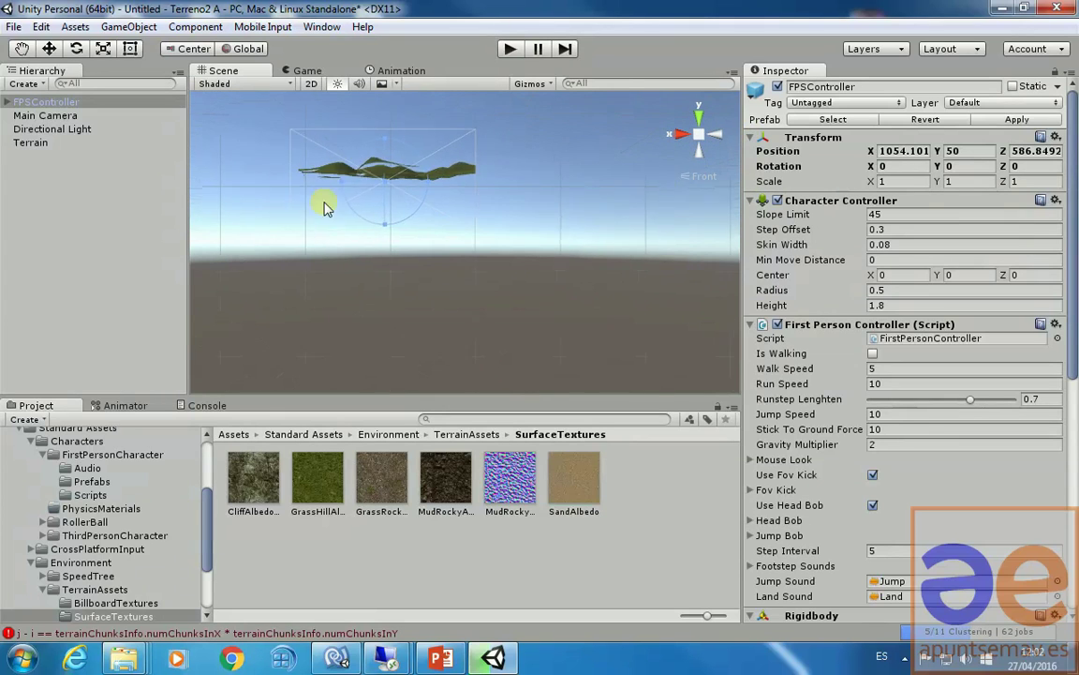
double_click(51, 101)
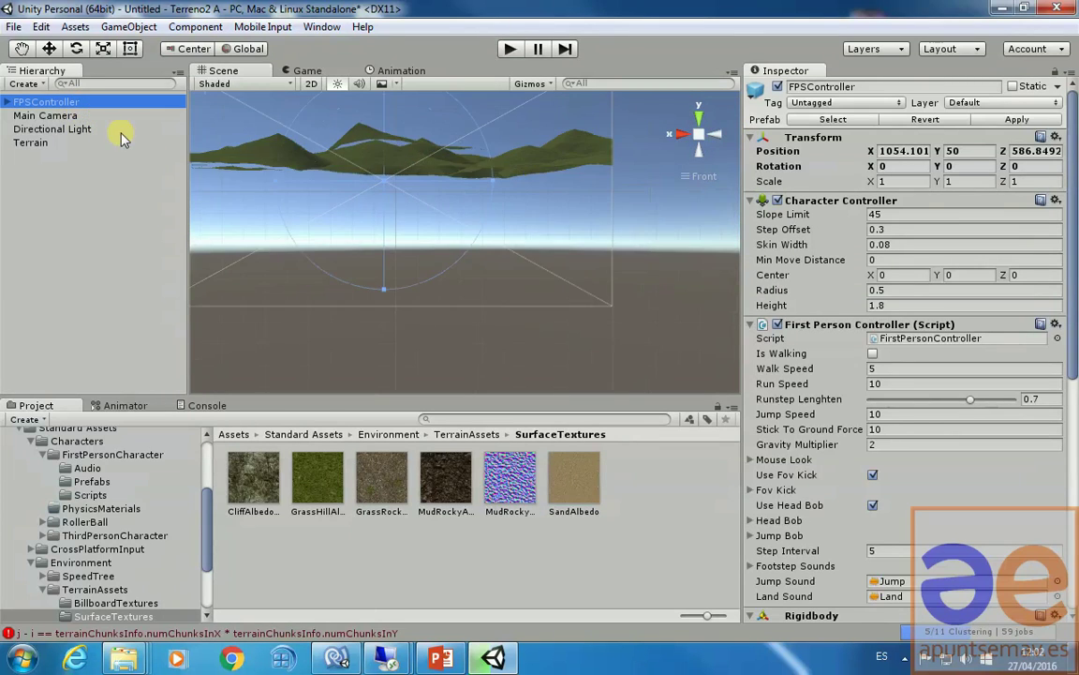
scroll(429, 265, "down", 6)
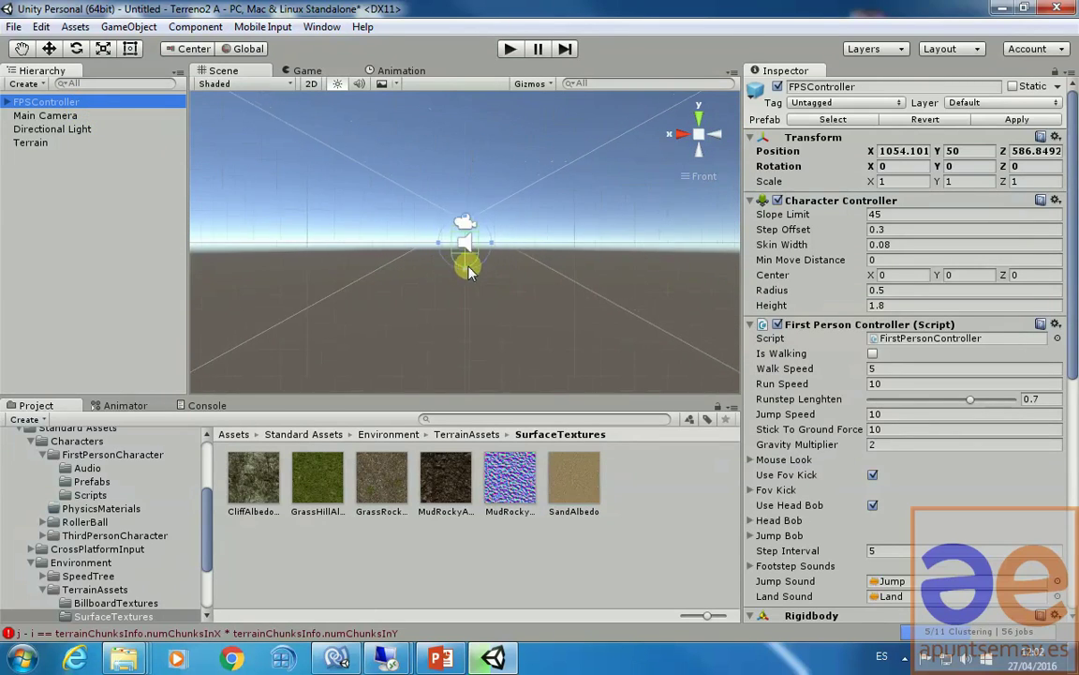
scroll(523, 236, "down", 8)
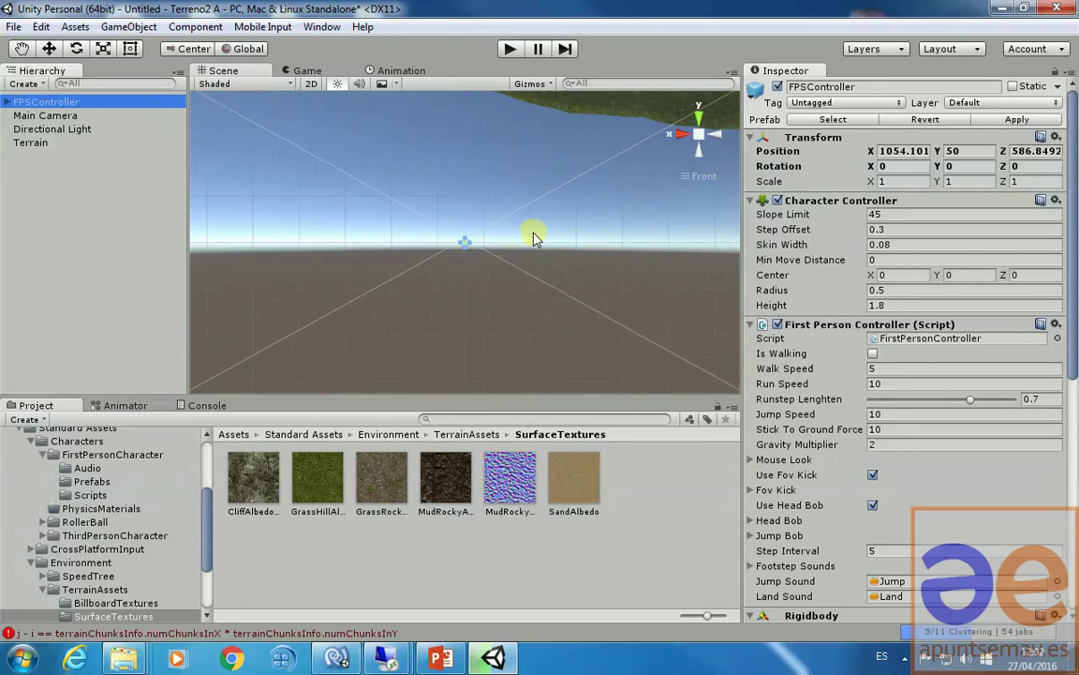
scroll(656, 178, "down", 4)
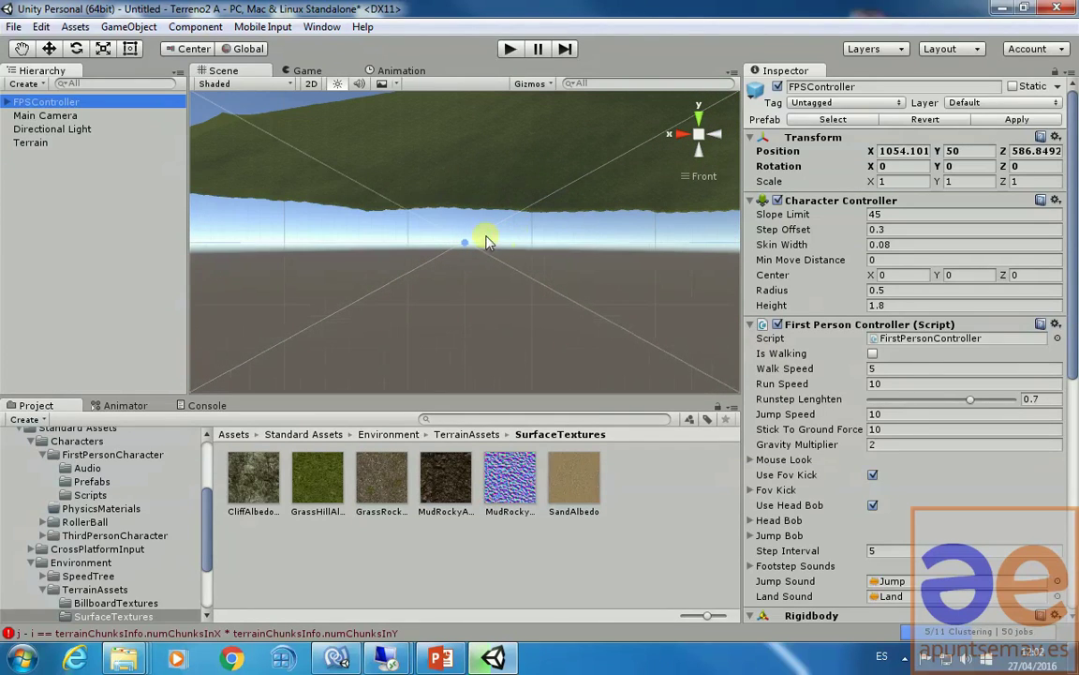
left_click(49, 49)
left_click_drag(499, 270, 543, 66, "alt")
Play the scene, walk the first-person character across the grassy hillside while looking around, and stop playback.
left_click(510, 50)
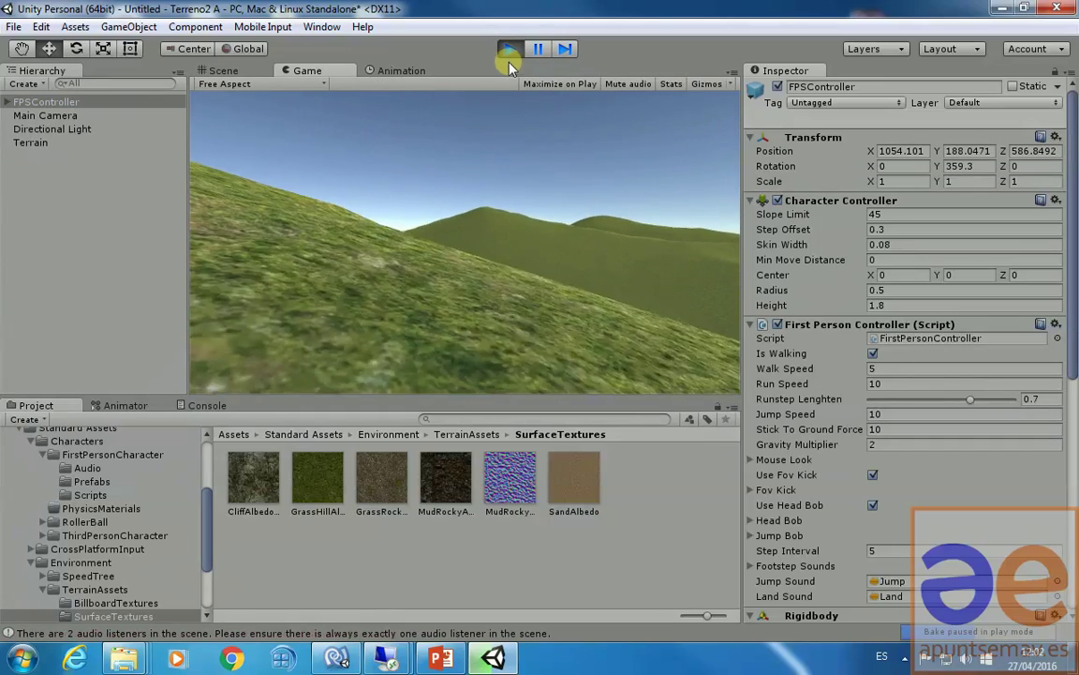
key("w")
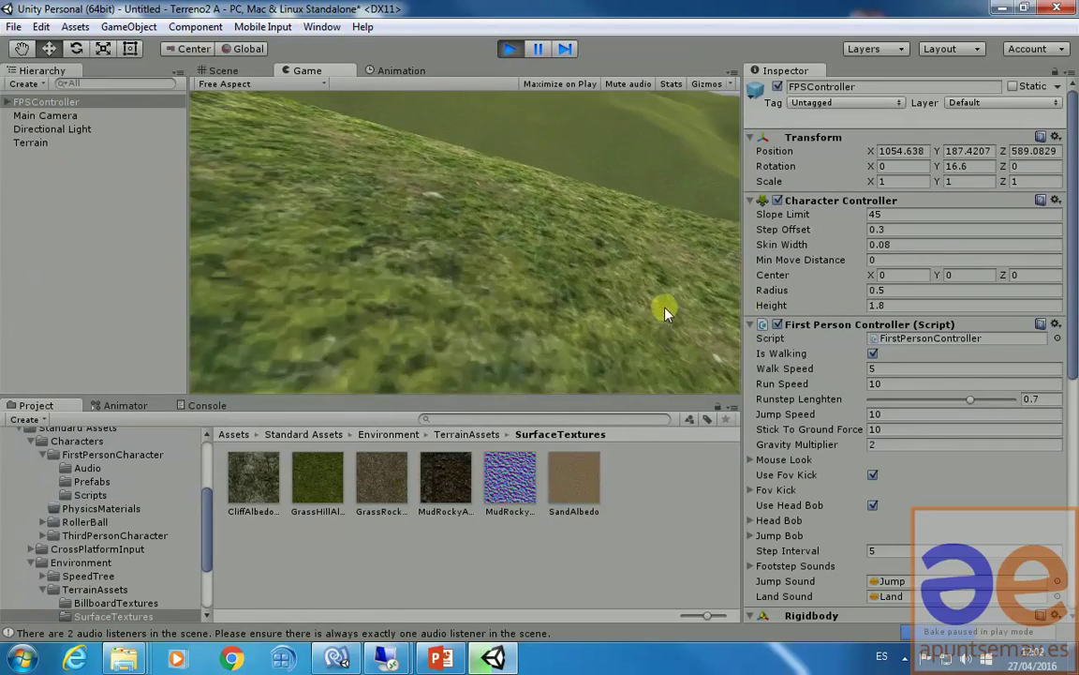
key("w")
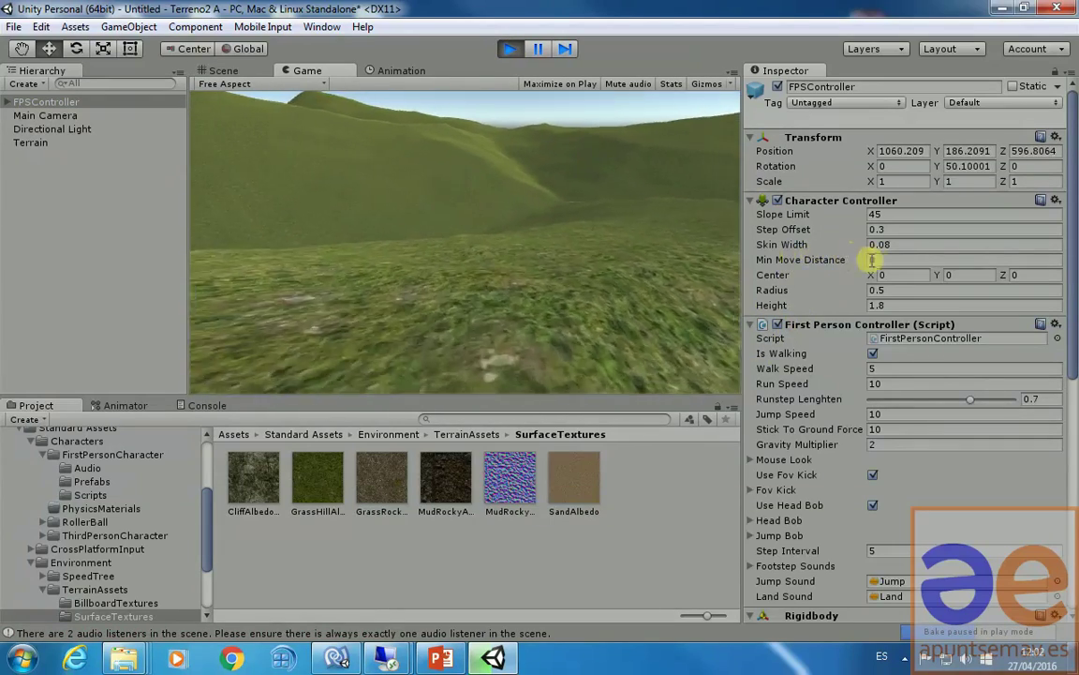
key("w")
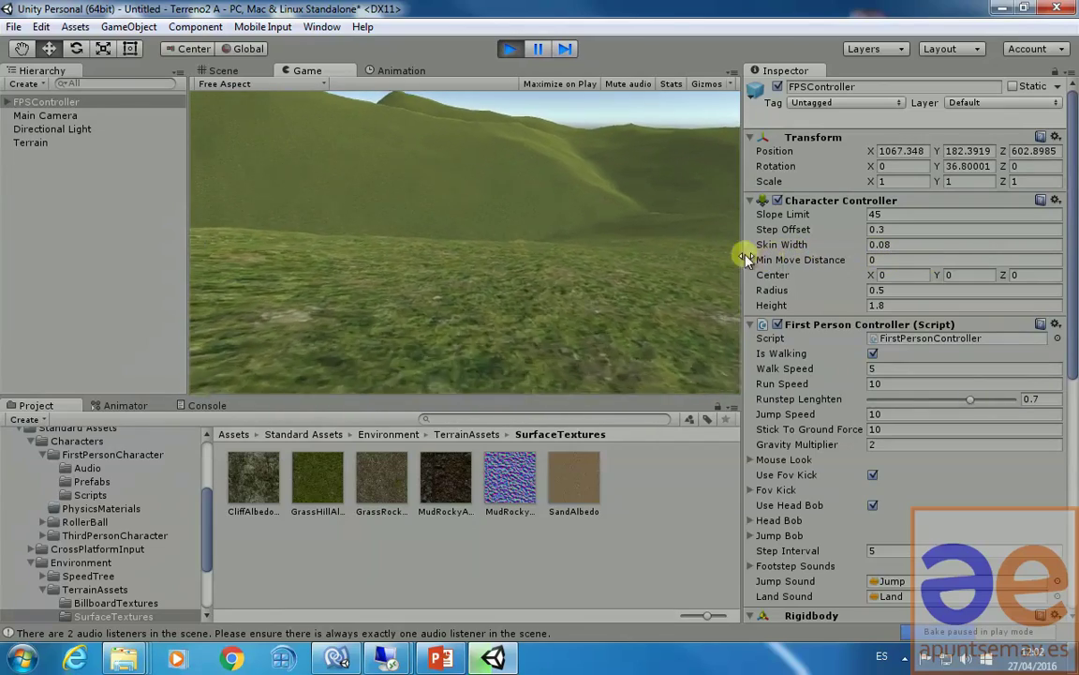
key("w")
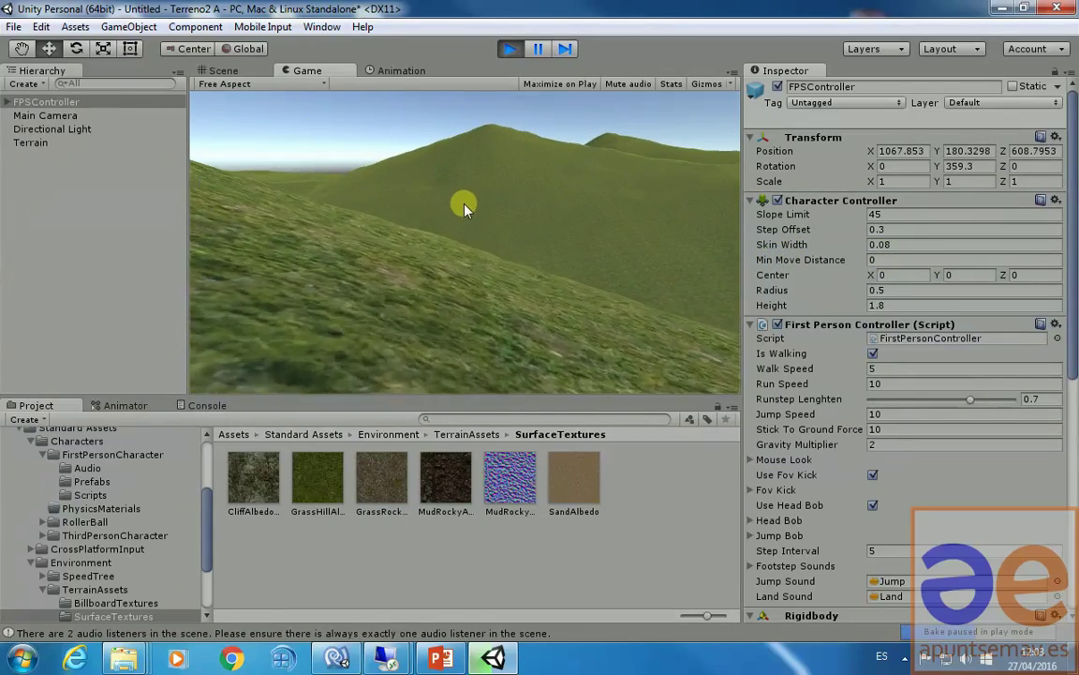
key("w")
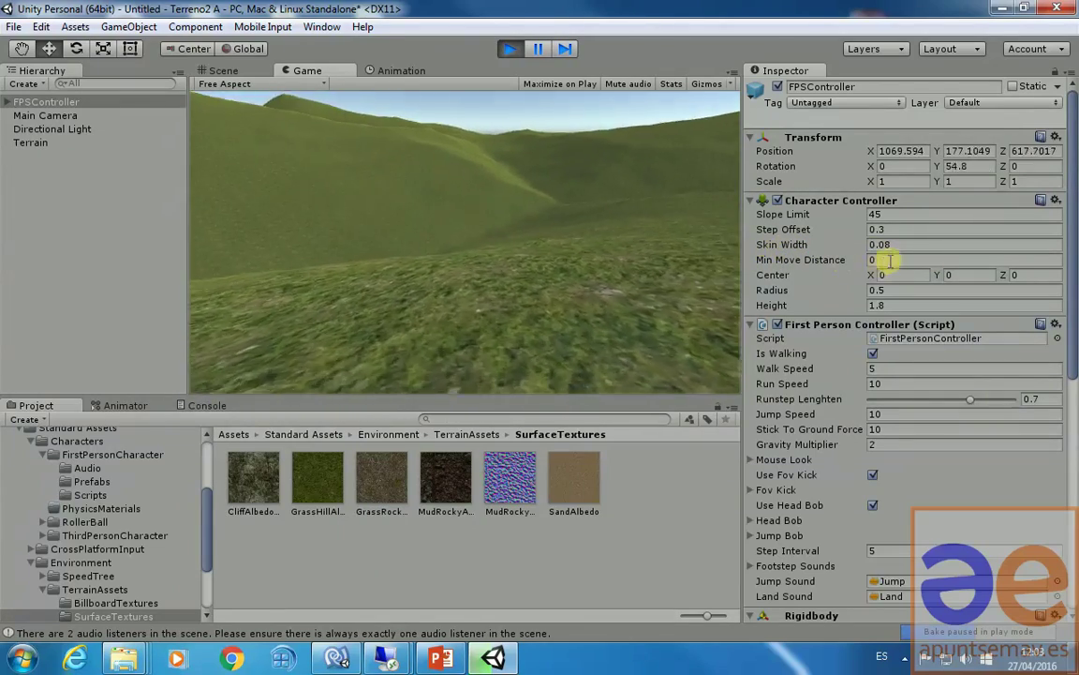
key("w")
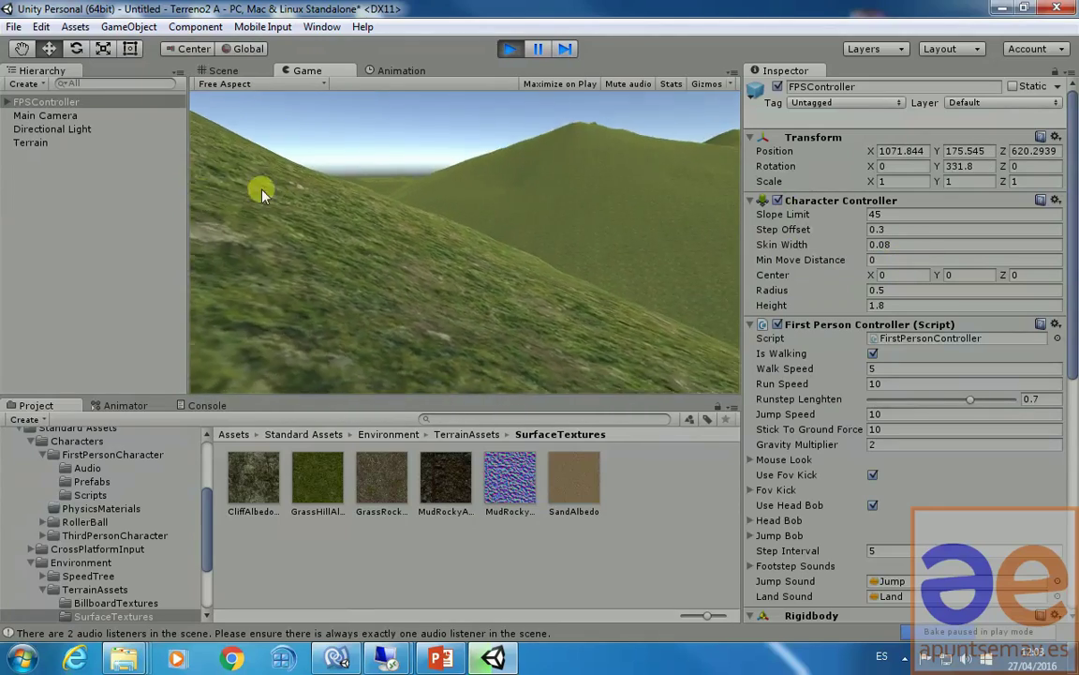
key("w")
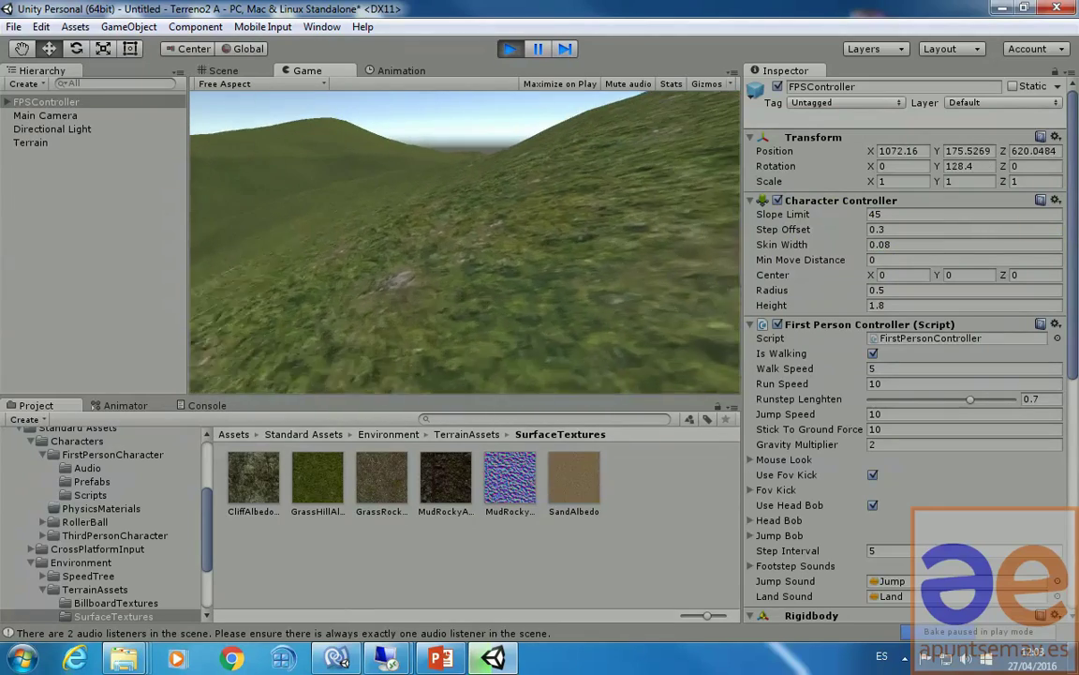
key("w")
key("Escape")
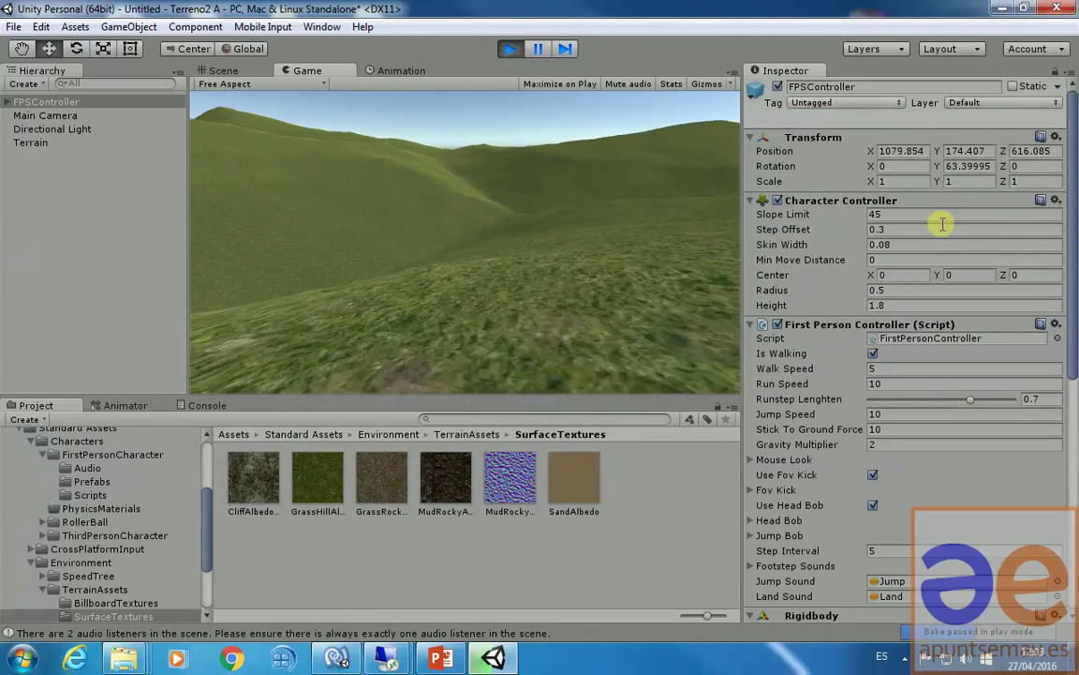
key("w")
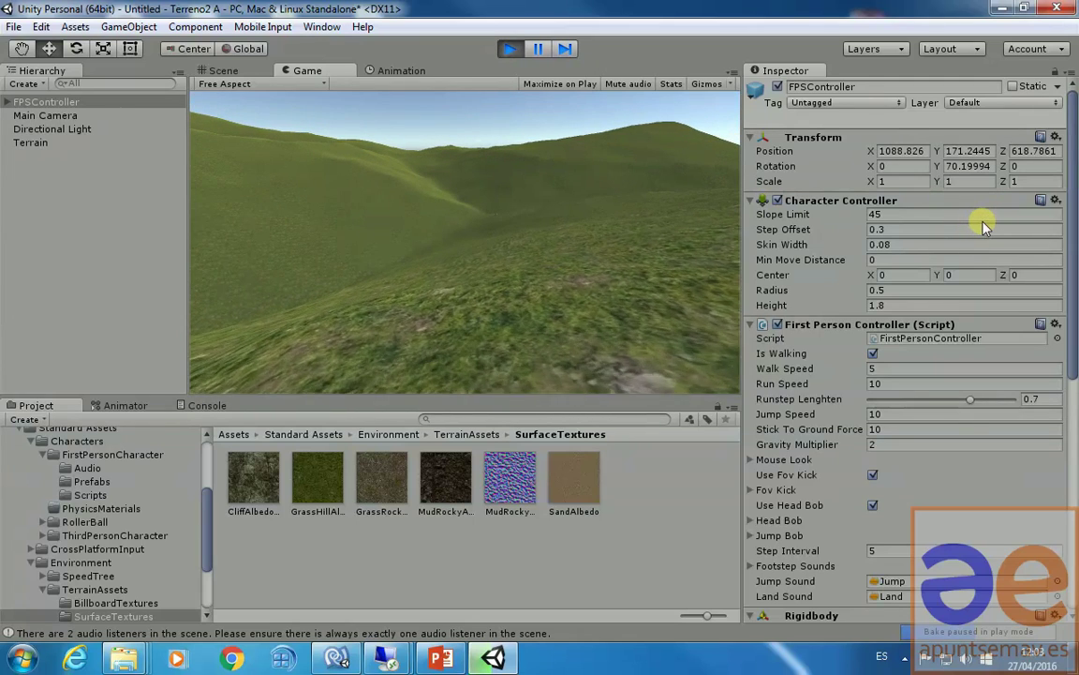
key("w")
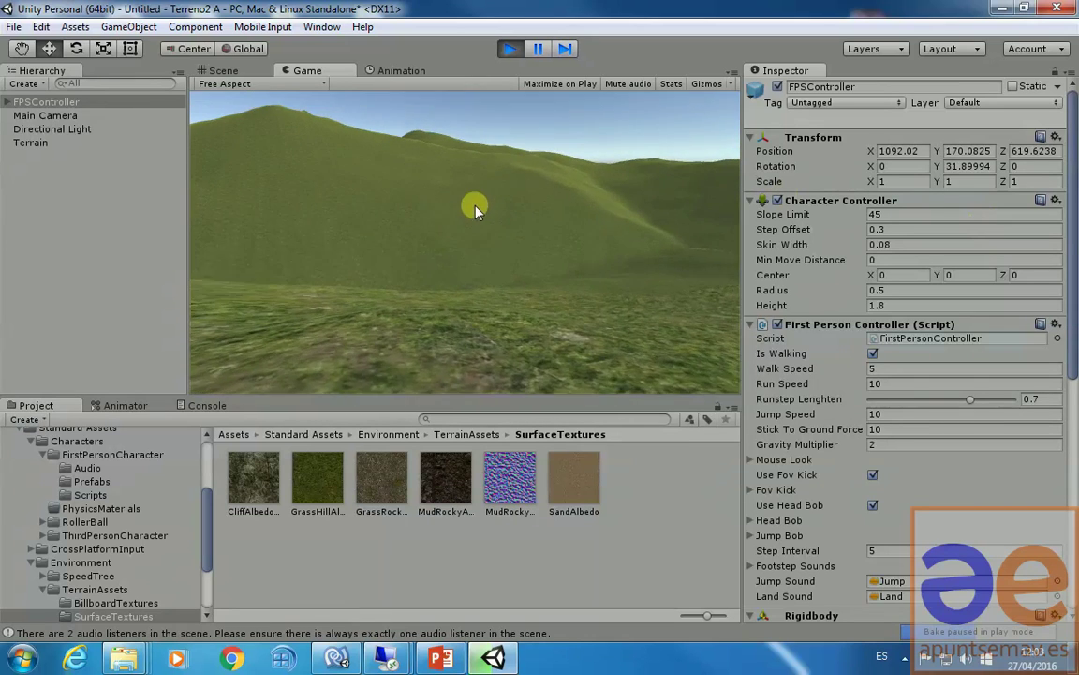
left_click(507, 48)
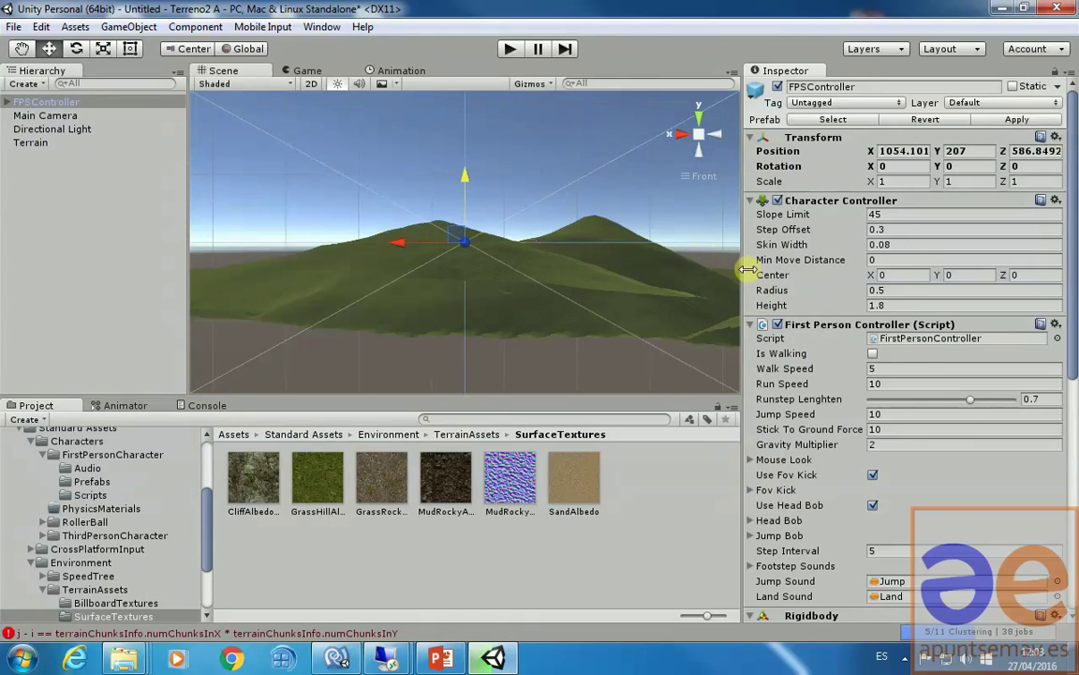
Smooth the Terrain object with the Terrain Toolkit using 2 iterations.
scroll(682, 180, "up", 5)
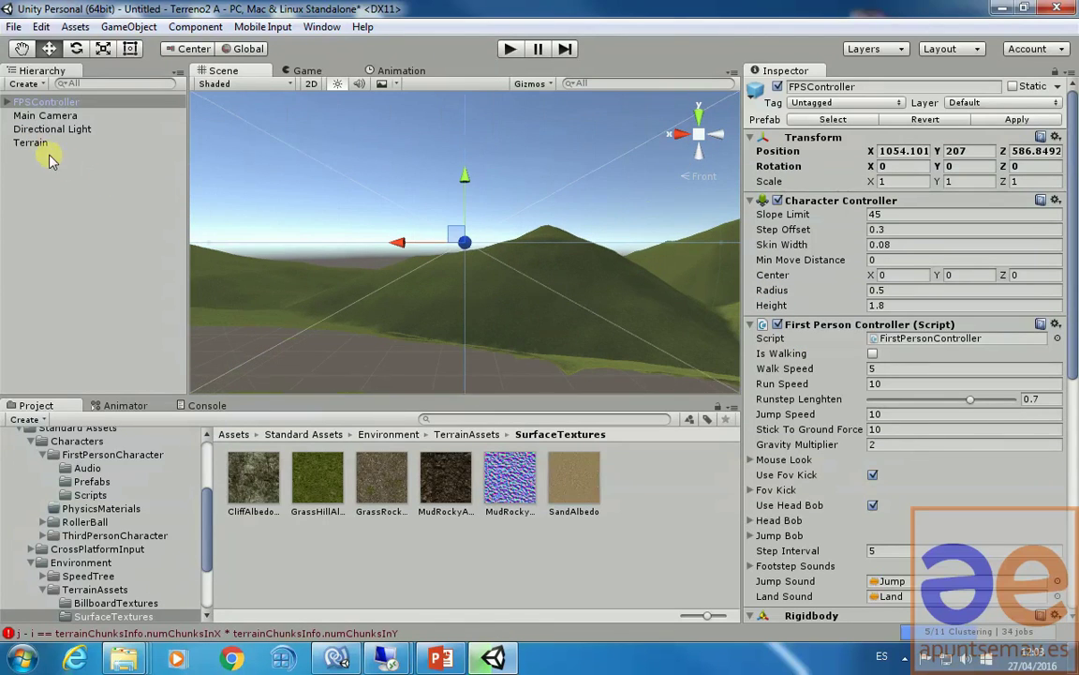
left_click(32, 141)
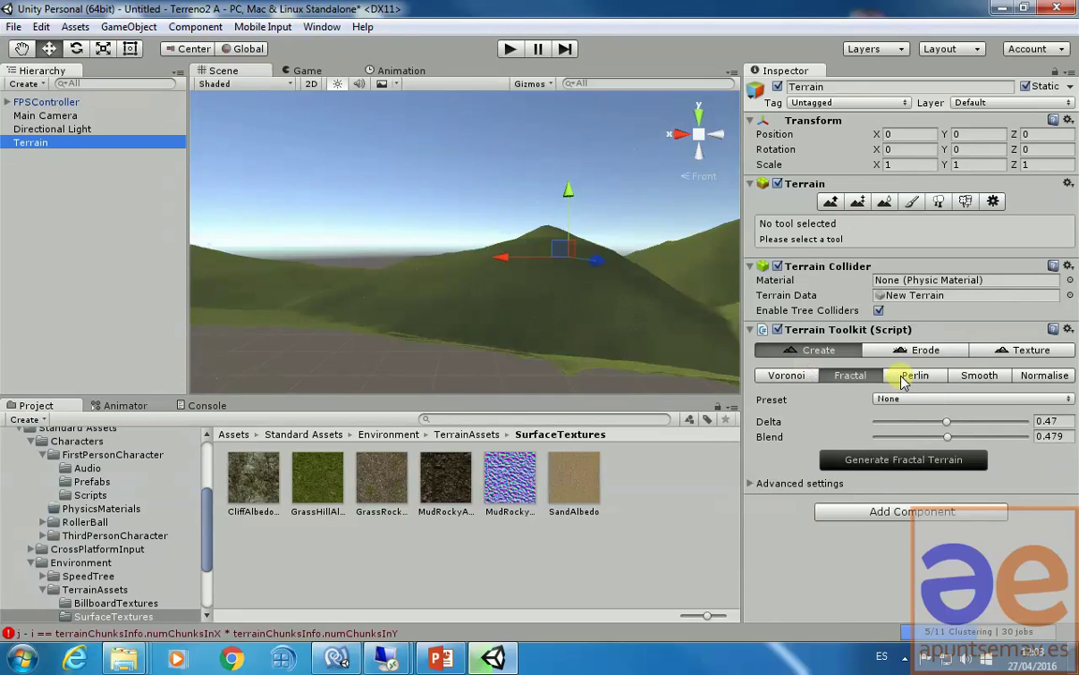
left_click(904, 376)
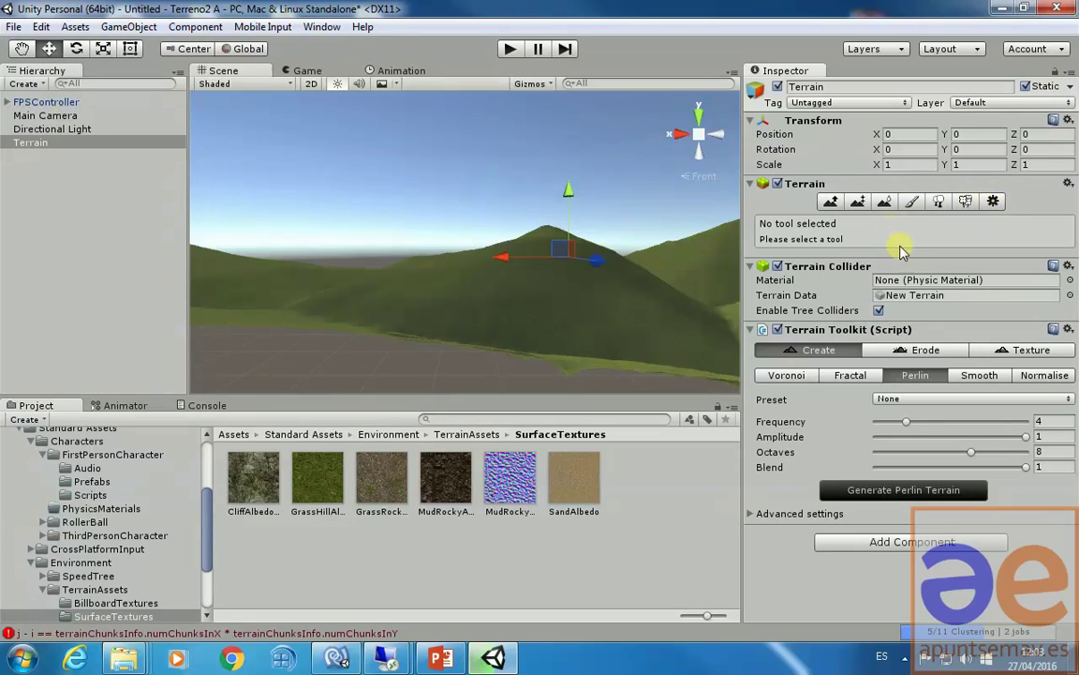
left_click_drag(389, 237, 571, 306, "alt")
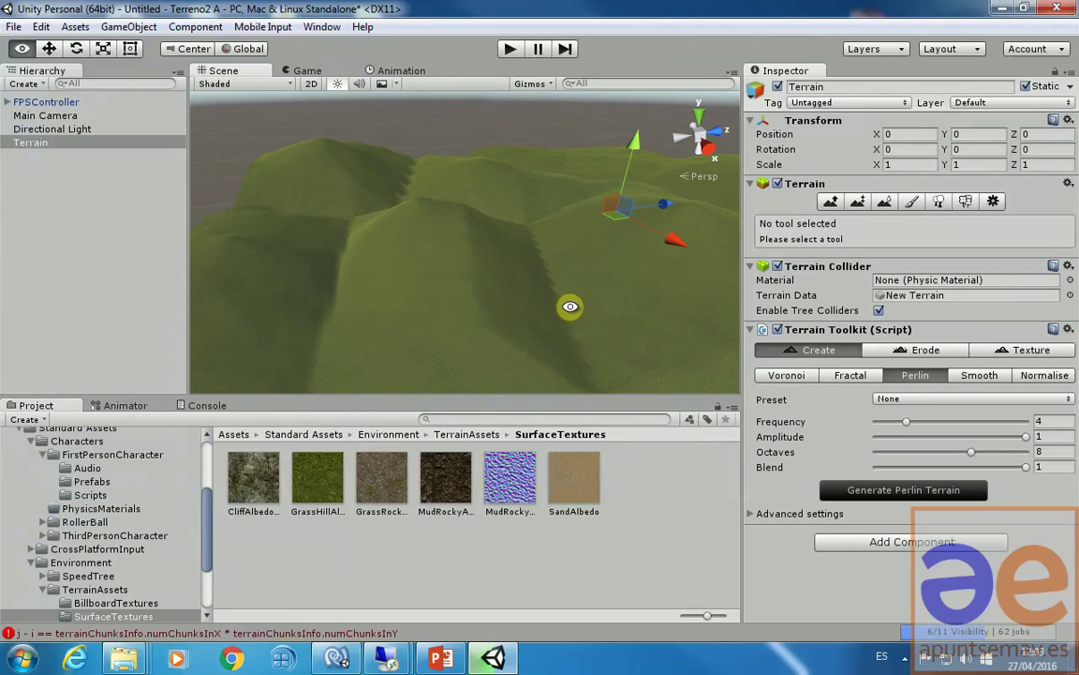
left_click(967, 376)
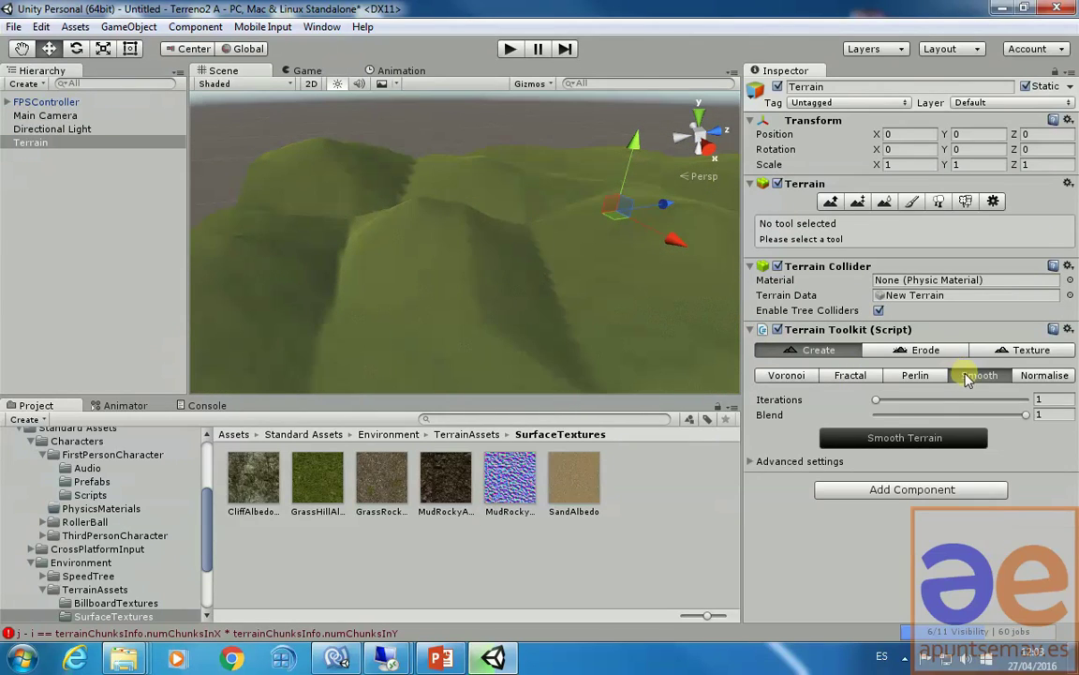
left_click_drag(882, 403, 914, 415)
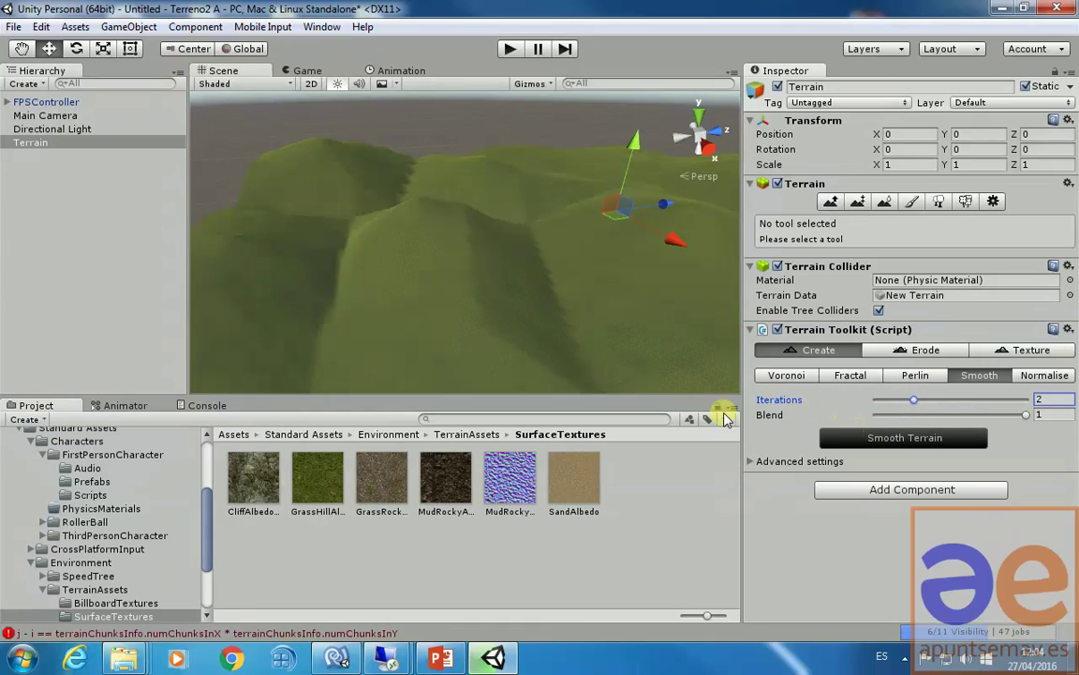
left_click(863, 439)
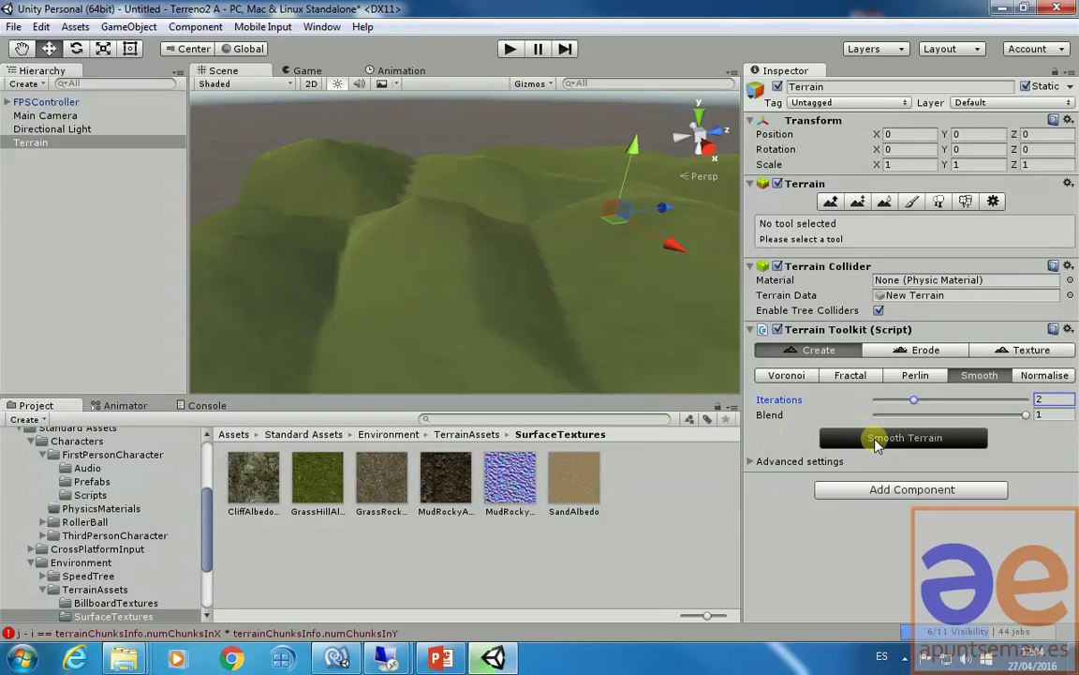
Play the scene briefly, stop it, and inspect the smoothed hills in the scene view.
left_click(506, 51)
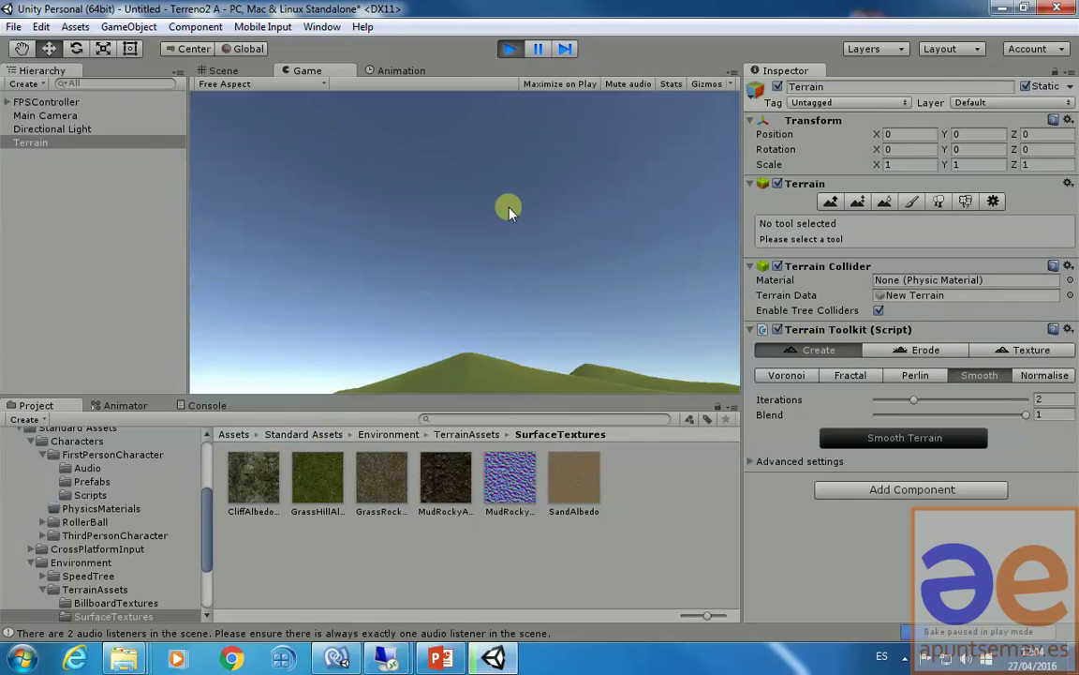
left_click(510, 48)
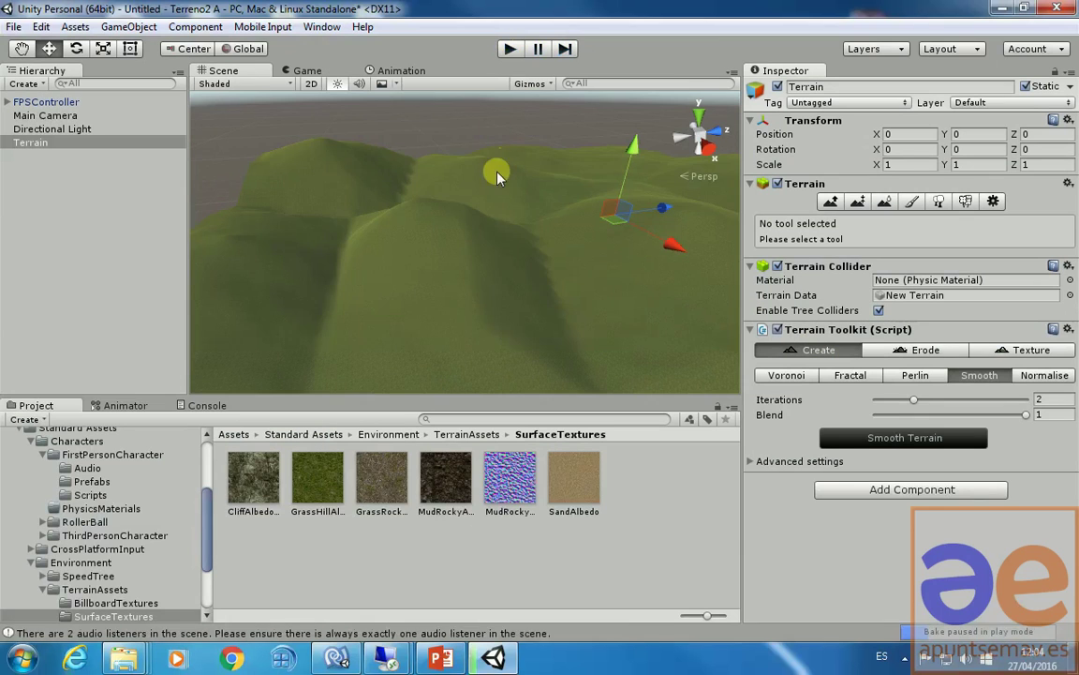
scroll(505, 237, "down", 4)
middle_click_drag(519, 253, 480, 217)
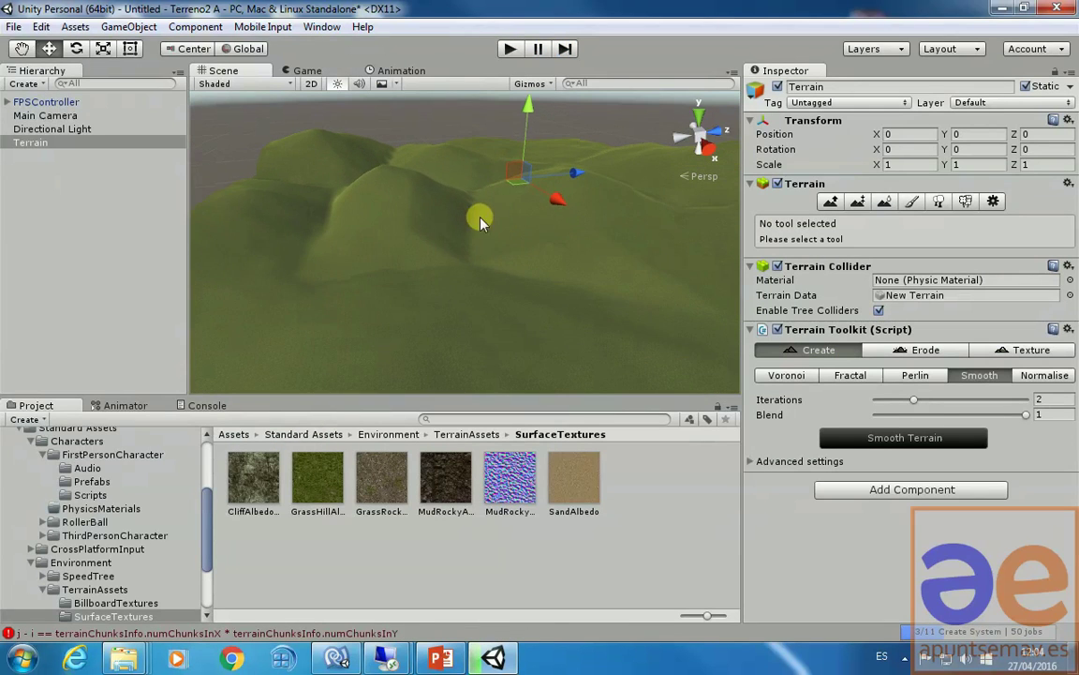
scroll(533, 255, "down", 2)
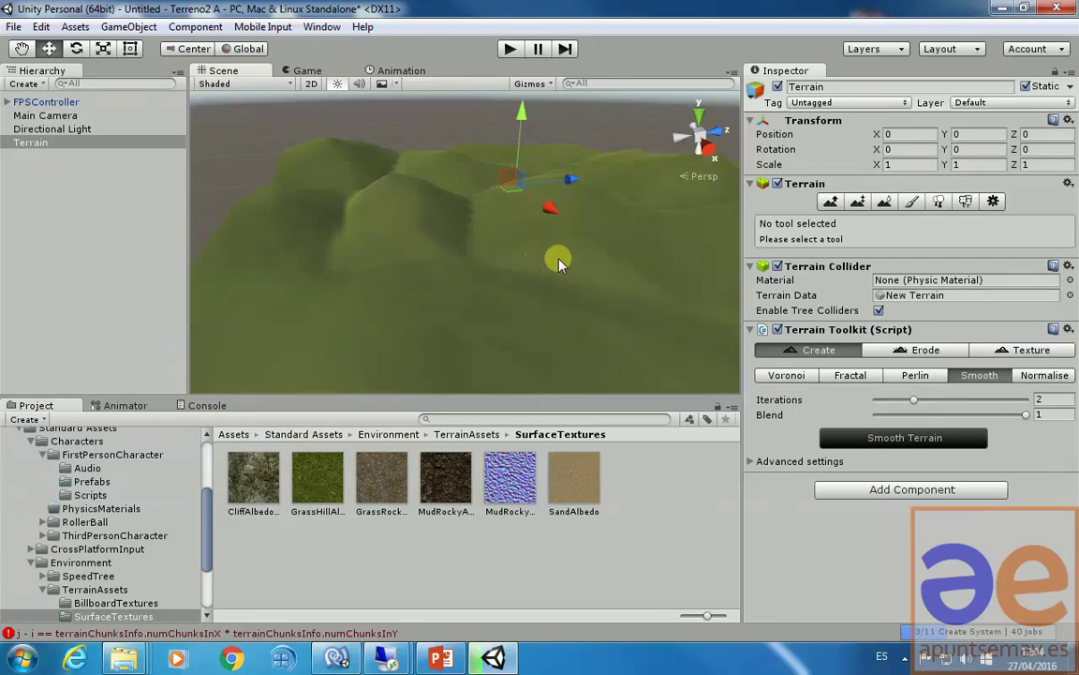
From an orthographic front view, lower the Terrain with the Move tool to a Y position of -58.
left_click(687, 180)
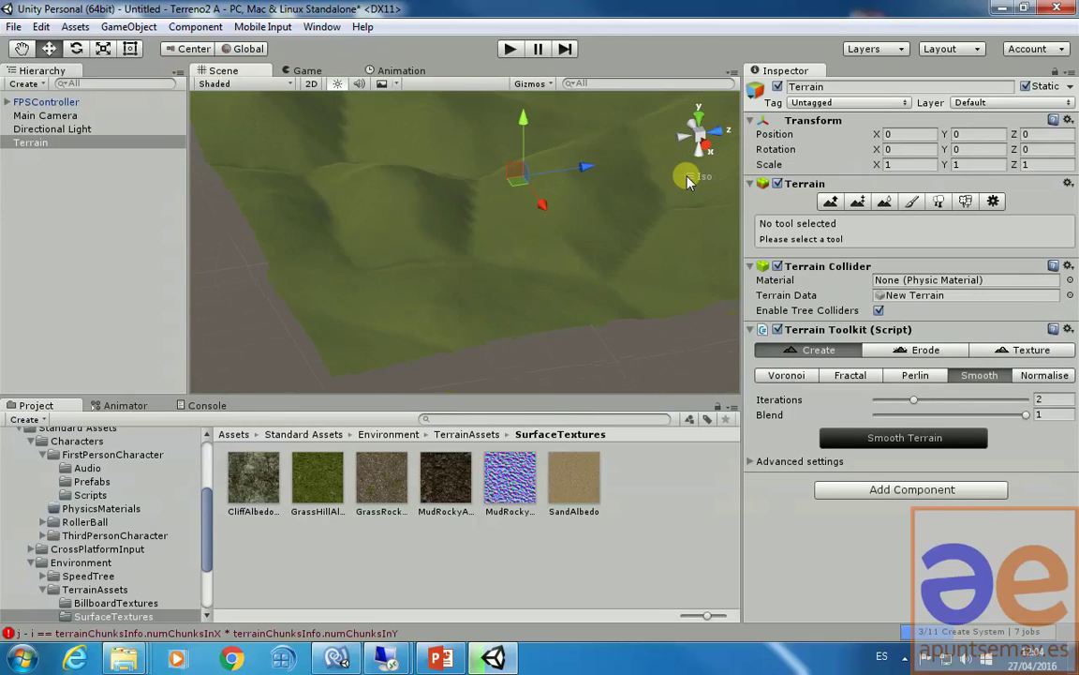
left_click(719, 136)
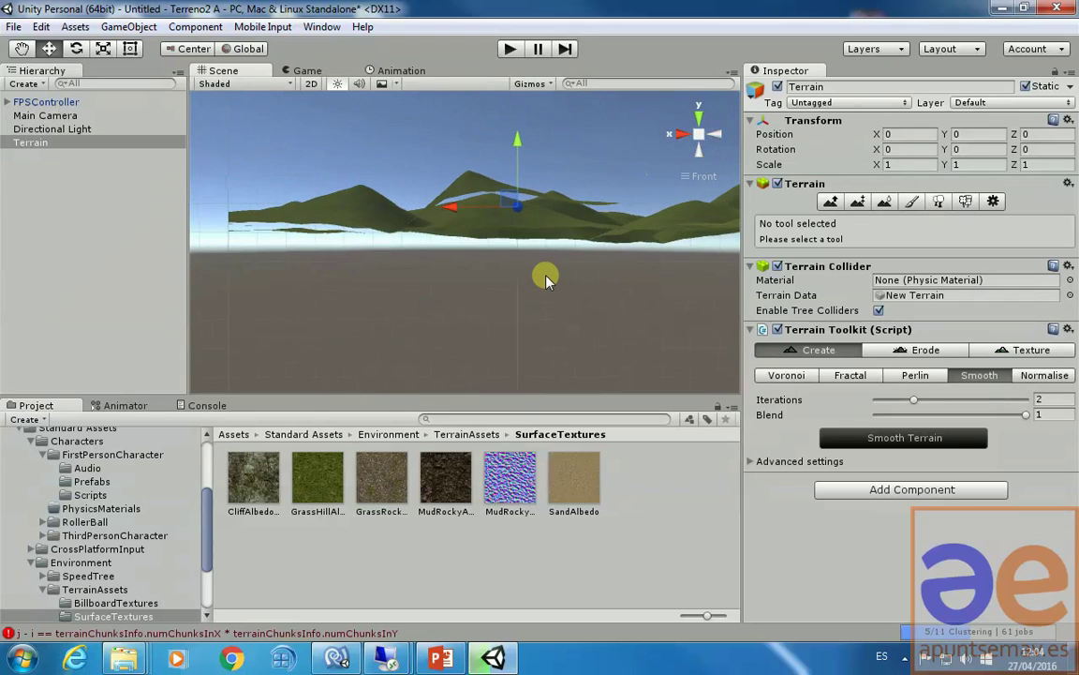
middle_click_drag(536, 288, 539, 343)
scroll(540, 344, "up", 5)
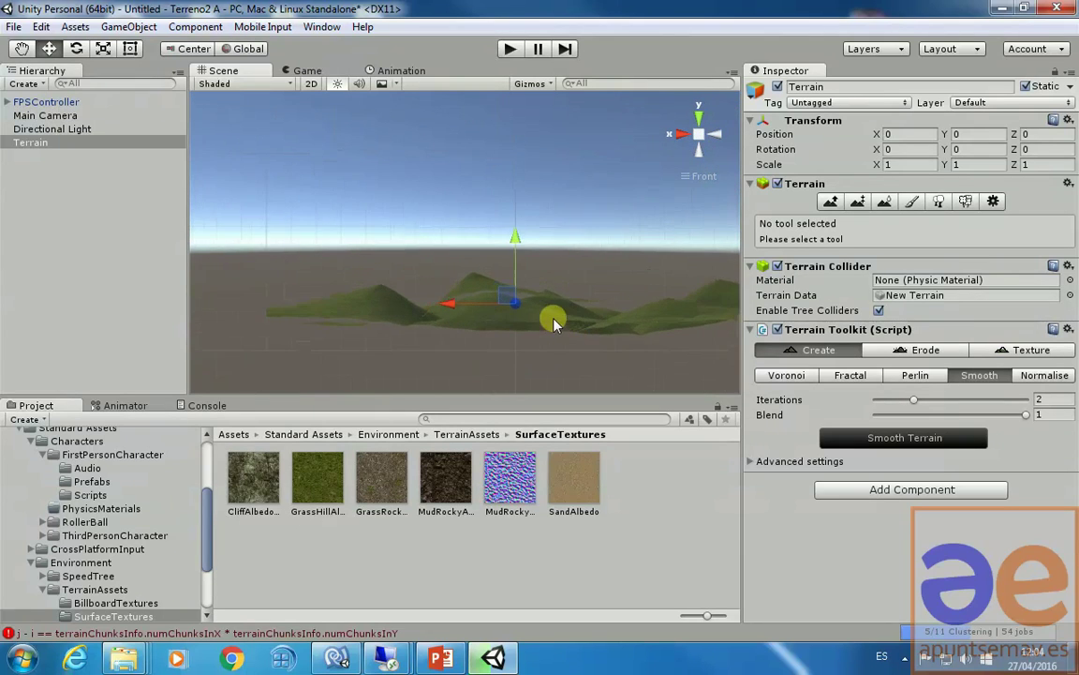
middle_click_drag(566, 284, 546, 262)
scroll(544, 257, "down", 2)
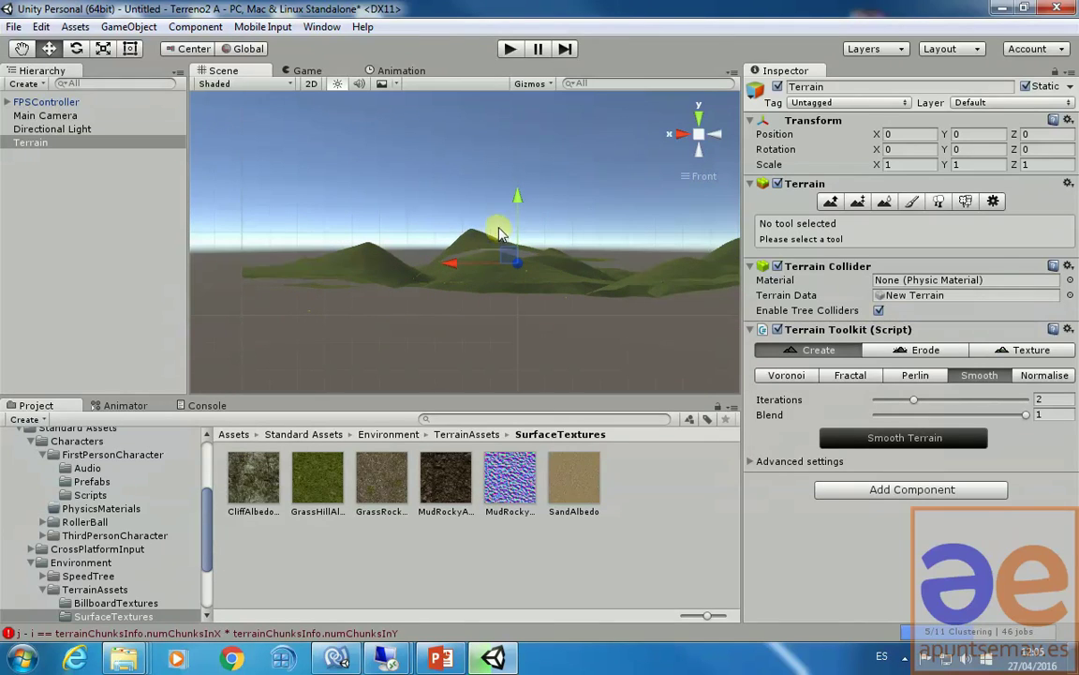
middle_click_drag(530, 267, 494, 313)
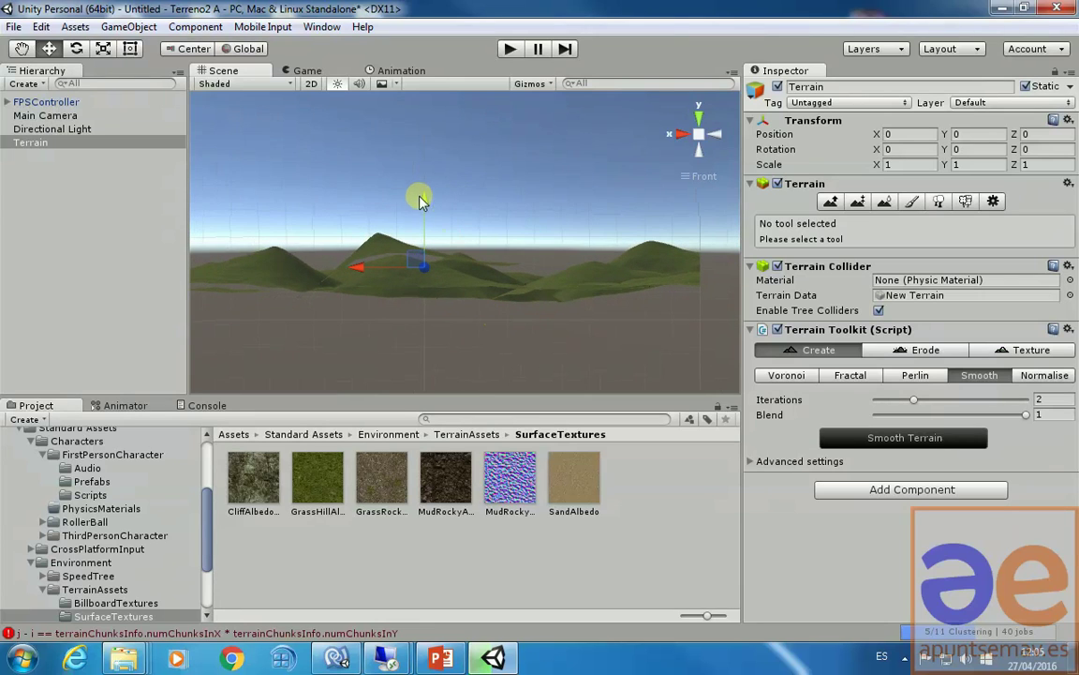
left_click_drag(423, 202, 429, 241)
left_click_drag(452, 342, 575, 333, "alt")
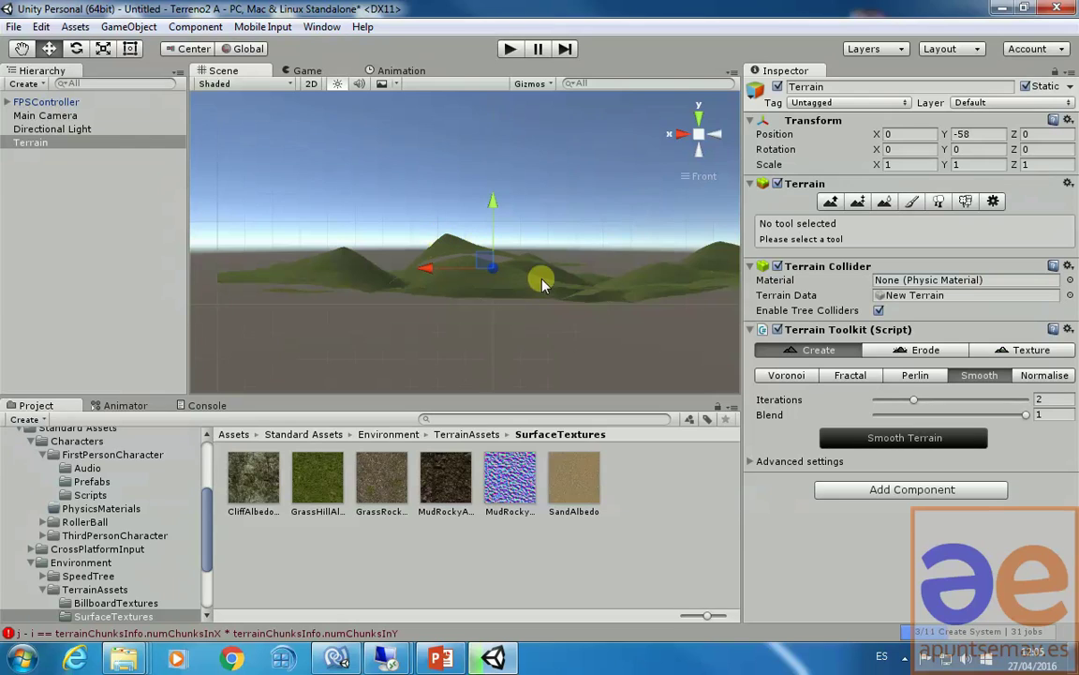
Set the Maximum height of the Terrain Toolkit's Normalise generator to 0.764 and view the terrain from another side.
left_click(1042, 376)
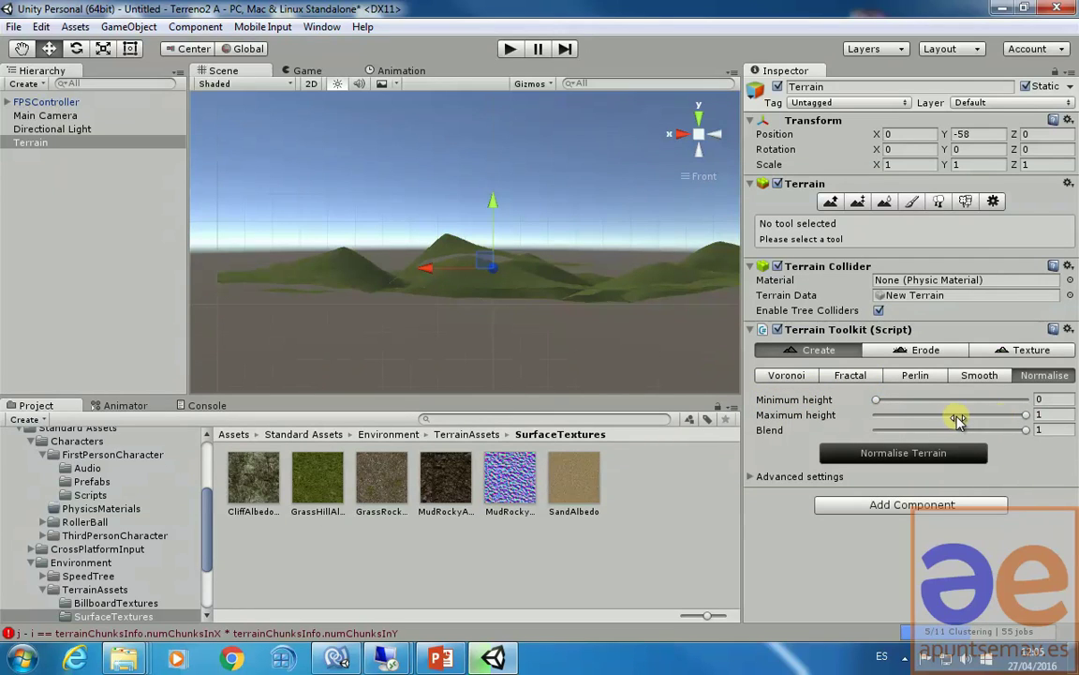
left_click_drag(1026, 417, 984, 415)
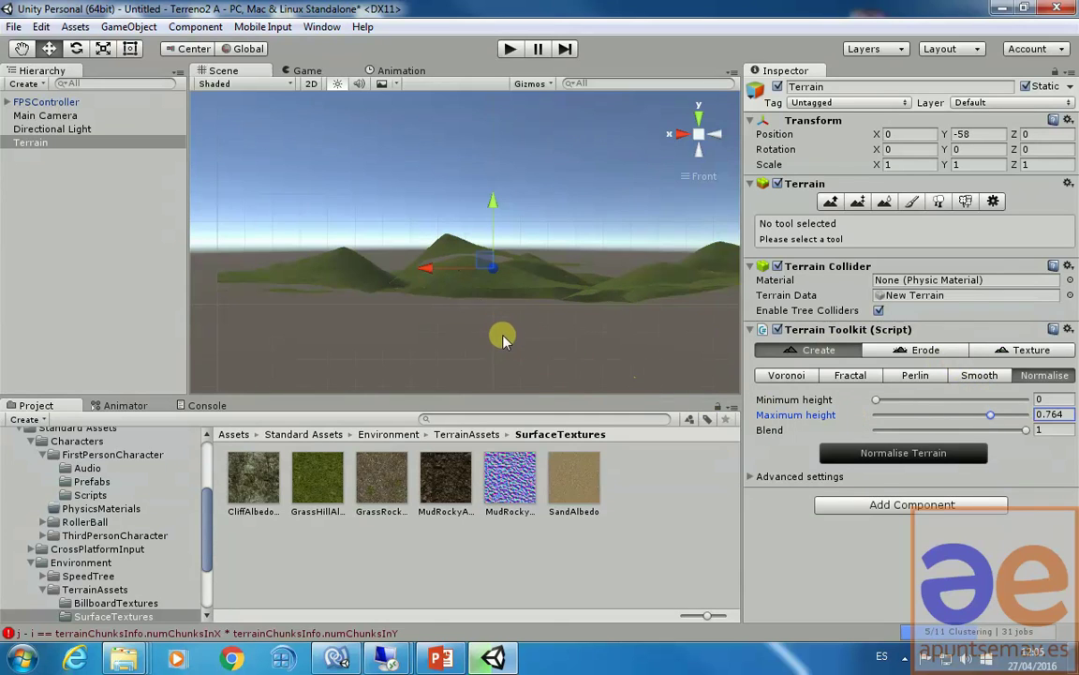
scroll(474, 307, "down", 2)
left_click_drag(478, 302, 595, 301, "alt")
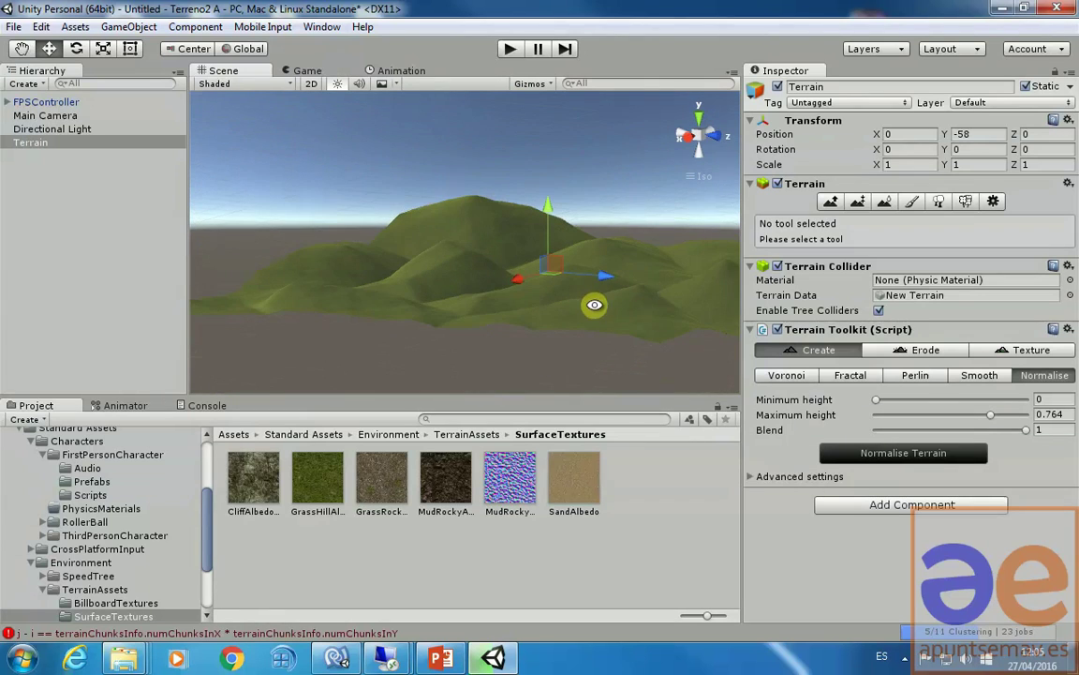
Generate Voronoi features on the terrain with Scale at 0.725, and orbit around the result.
left_click(787, 374)
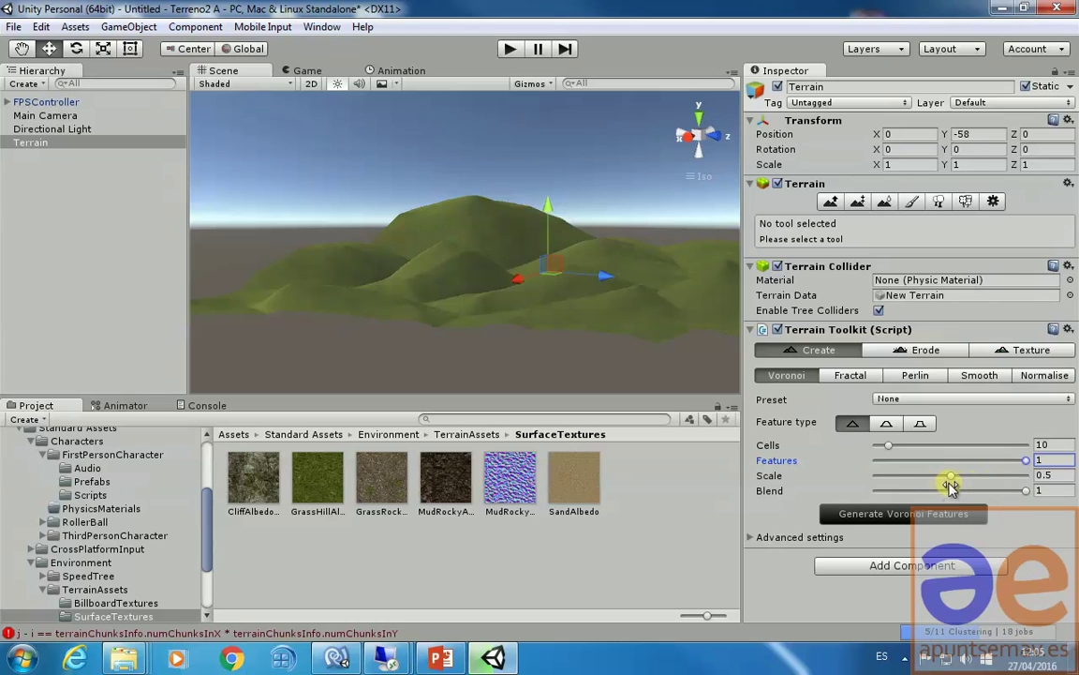
left_click_drag(950, 479, 981, 478)
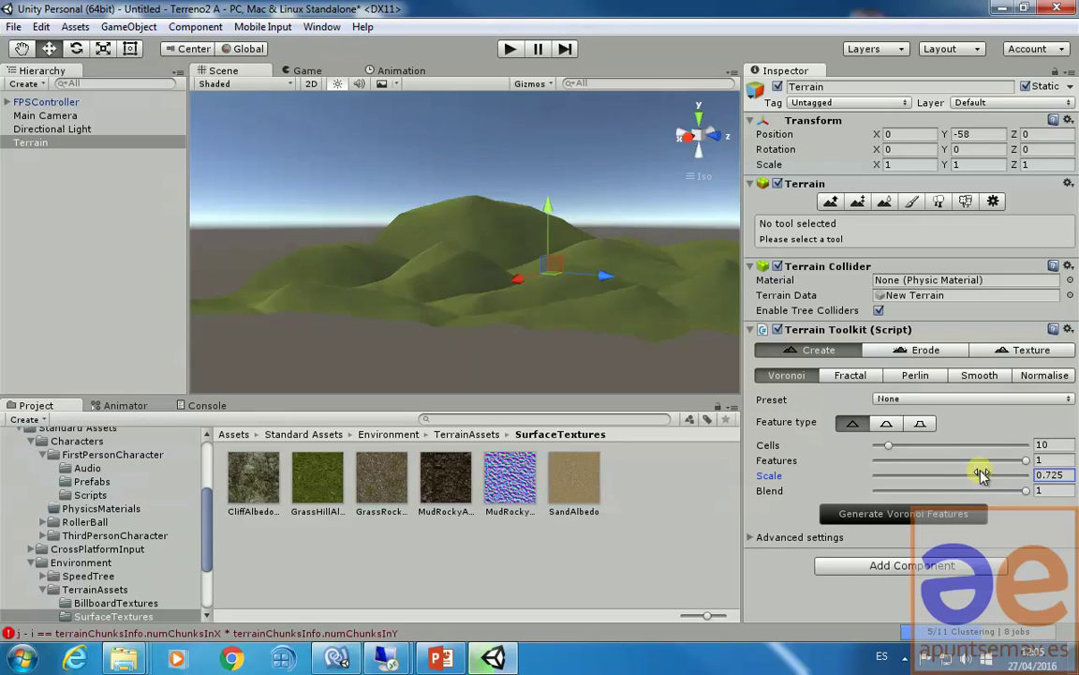
left_click(905, 517)
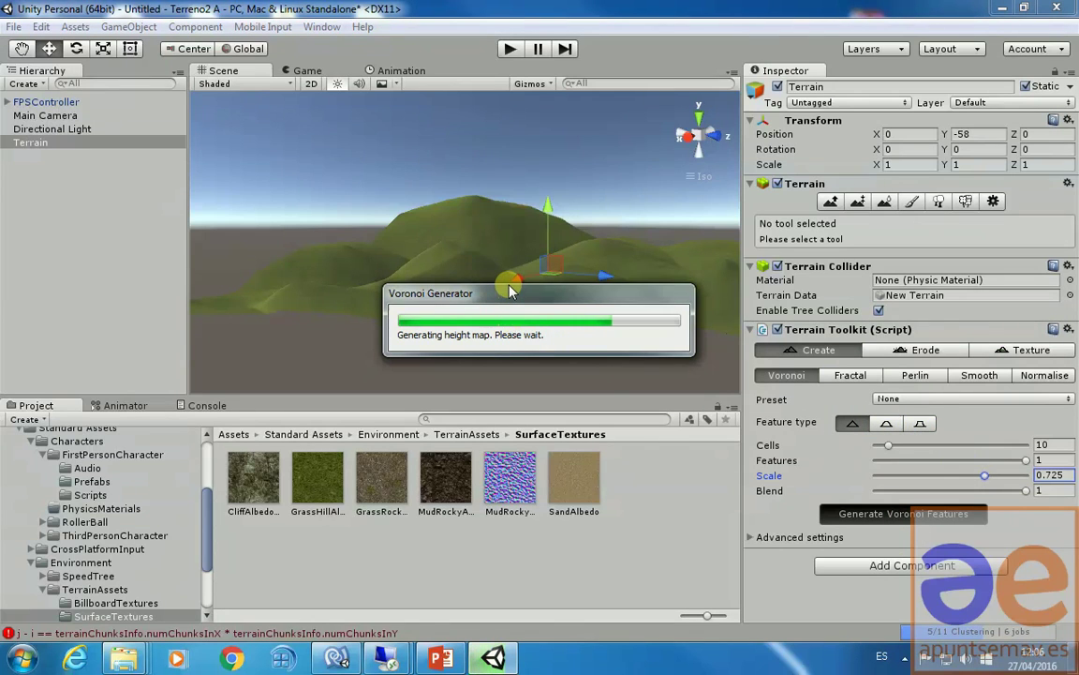
left_click_drag(514, 319, 672, 298, "alt")
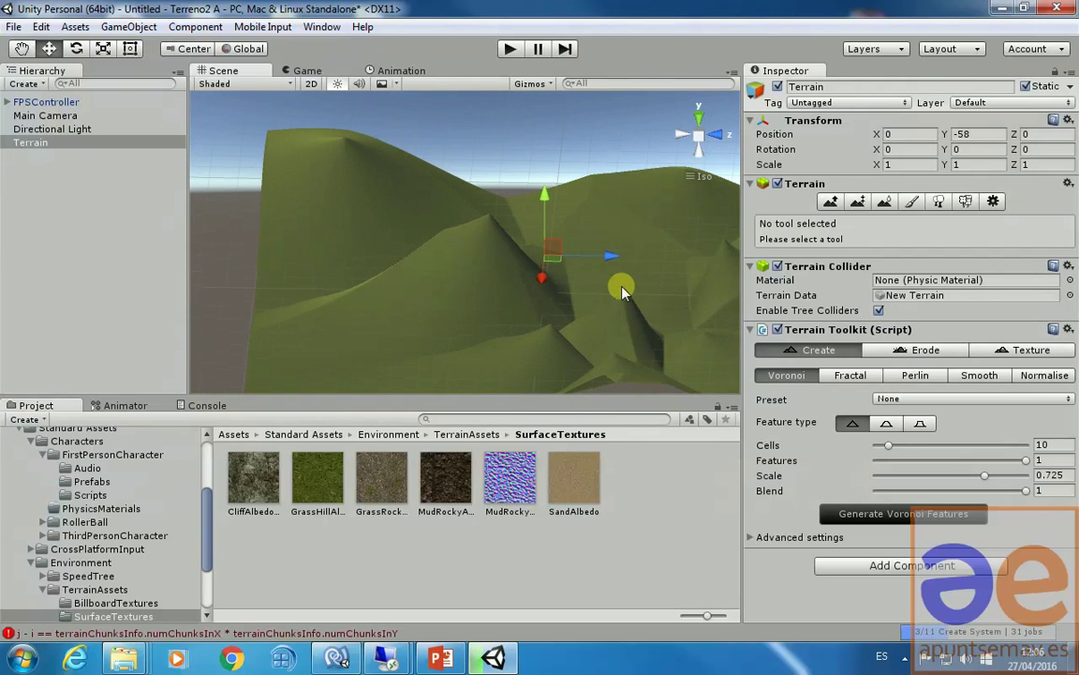
Blend fractal terrain over the Voronoi peaks with Delta 0.47 and Blend 0.479, and orbit around the result.
left_click(850, 376)
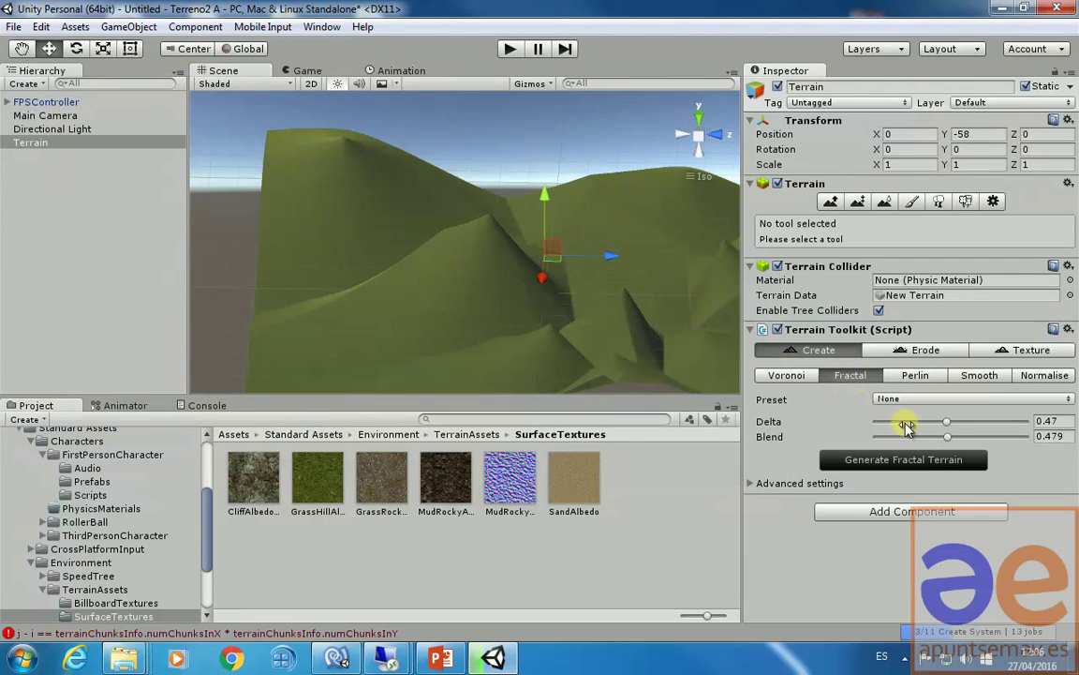
left_click(926, 463)
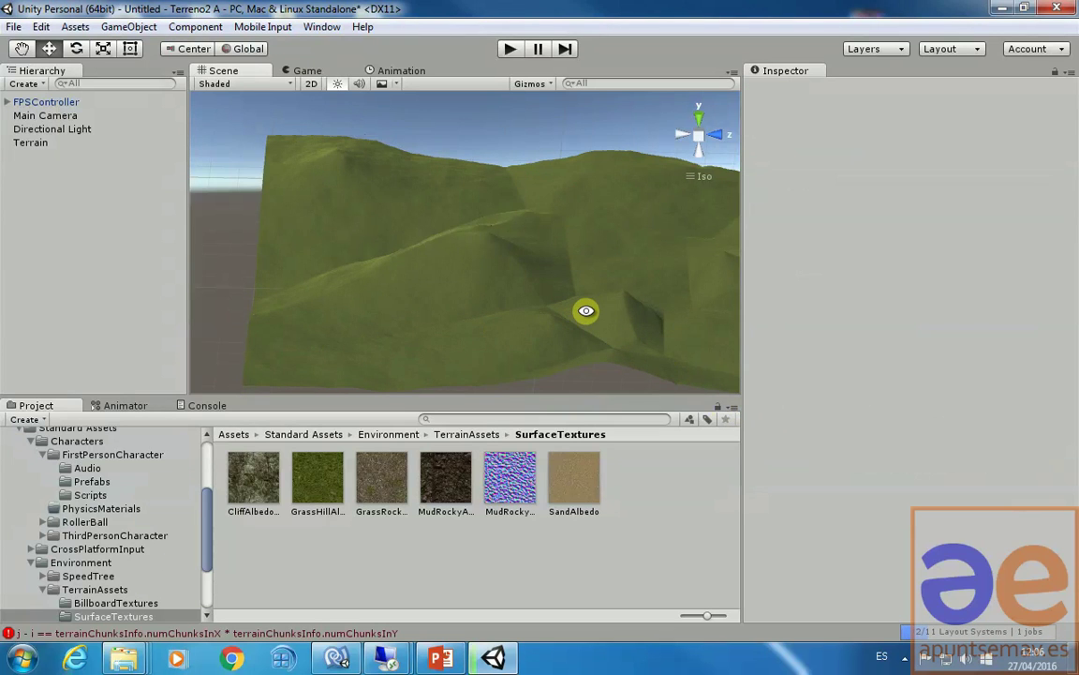
left_click_drag(586, 311, 679, 221, "alt")
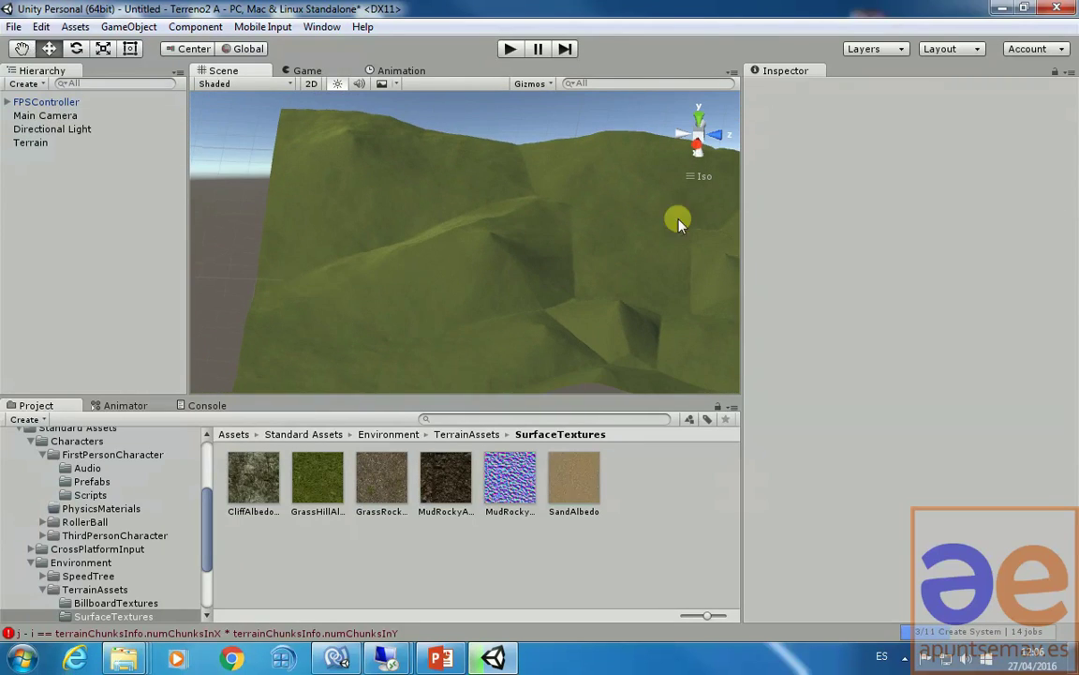
Lower a deep basin into the terrain near its edge with the Raise/Lower Terrain brush at size 56 and opacity 96.
left_click(506, 261)
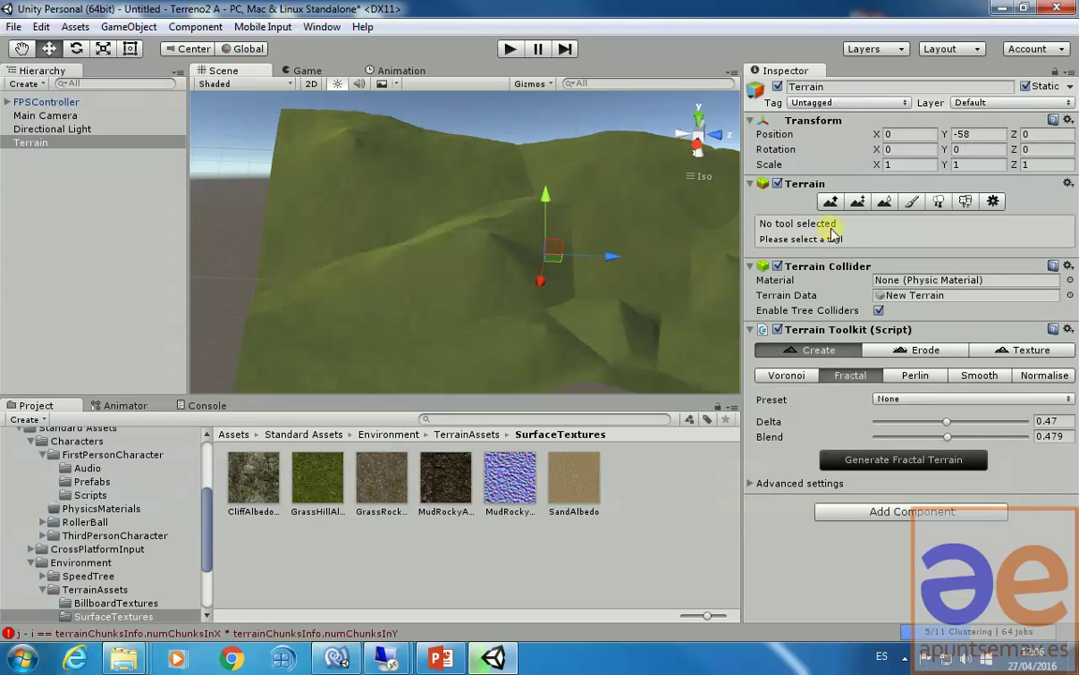
left_click(698, 180)
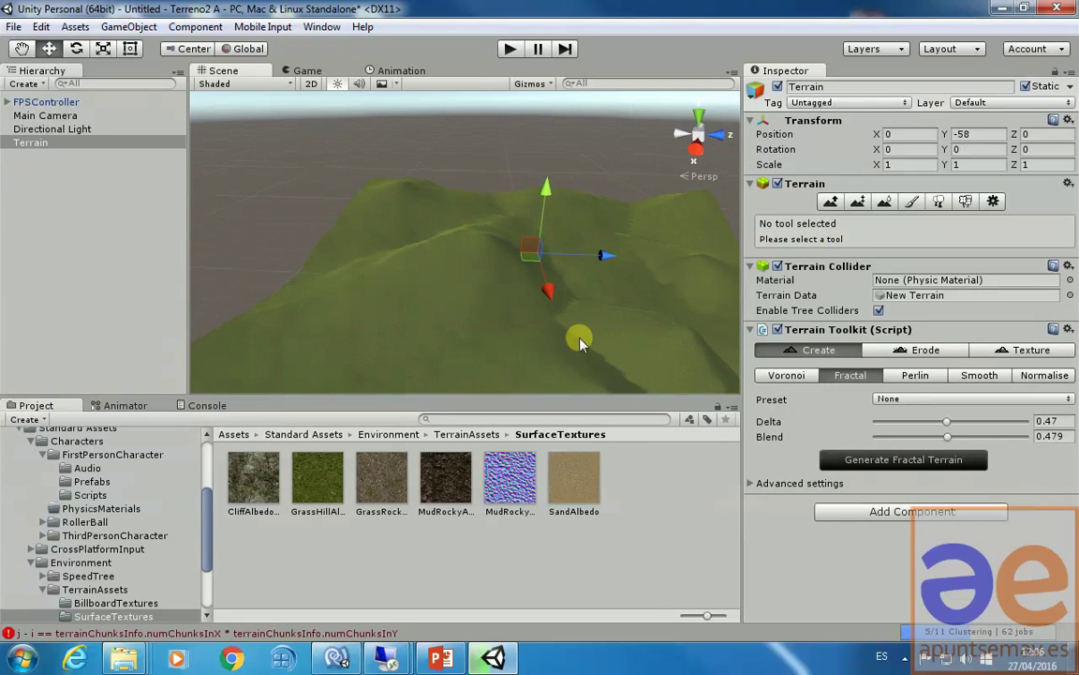
left_click_drag(579, 343, 421, 262, "alt")
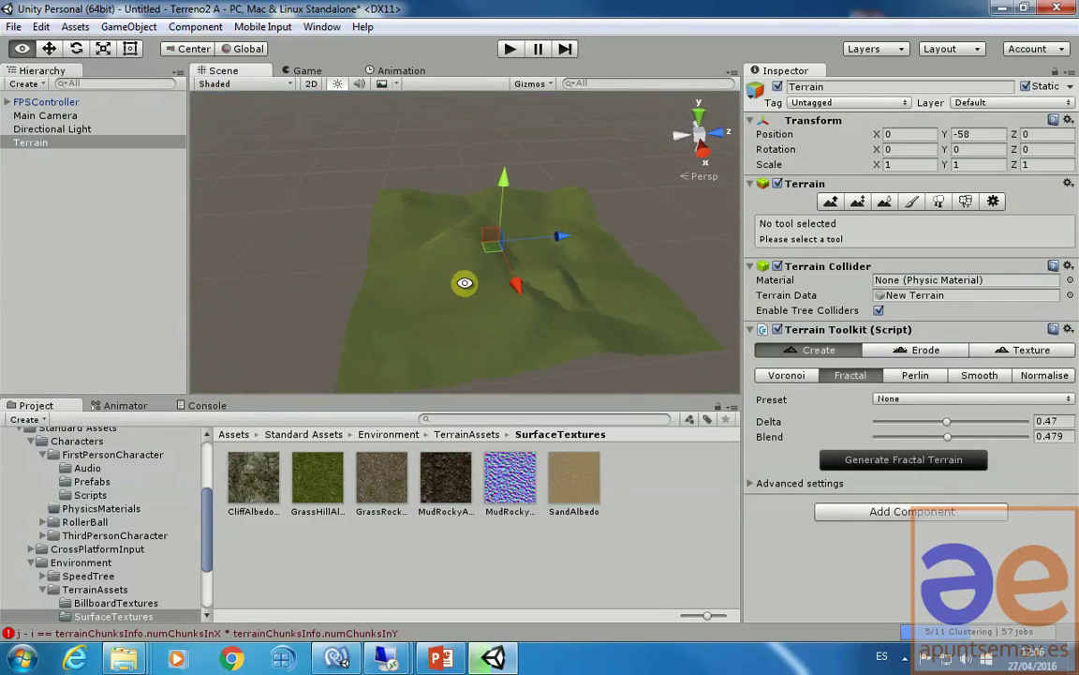
left_click(833, 202)
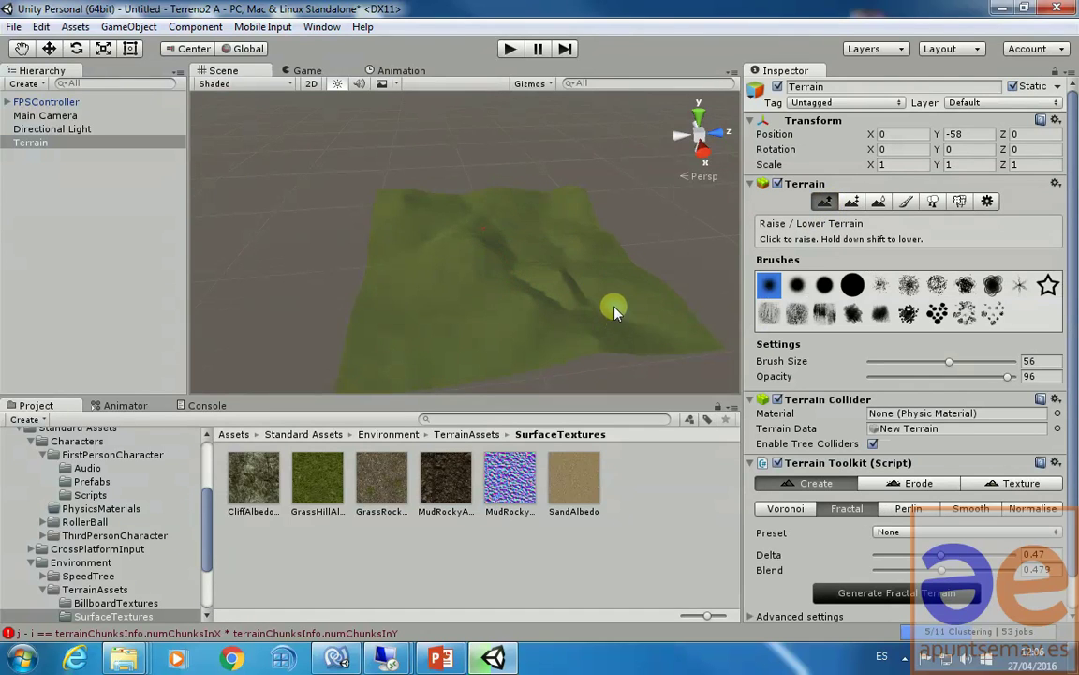
left_click_drag(616, 312, 612, 302)
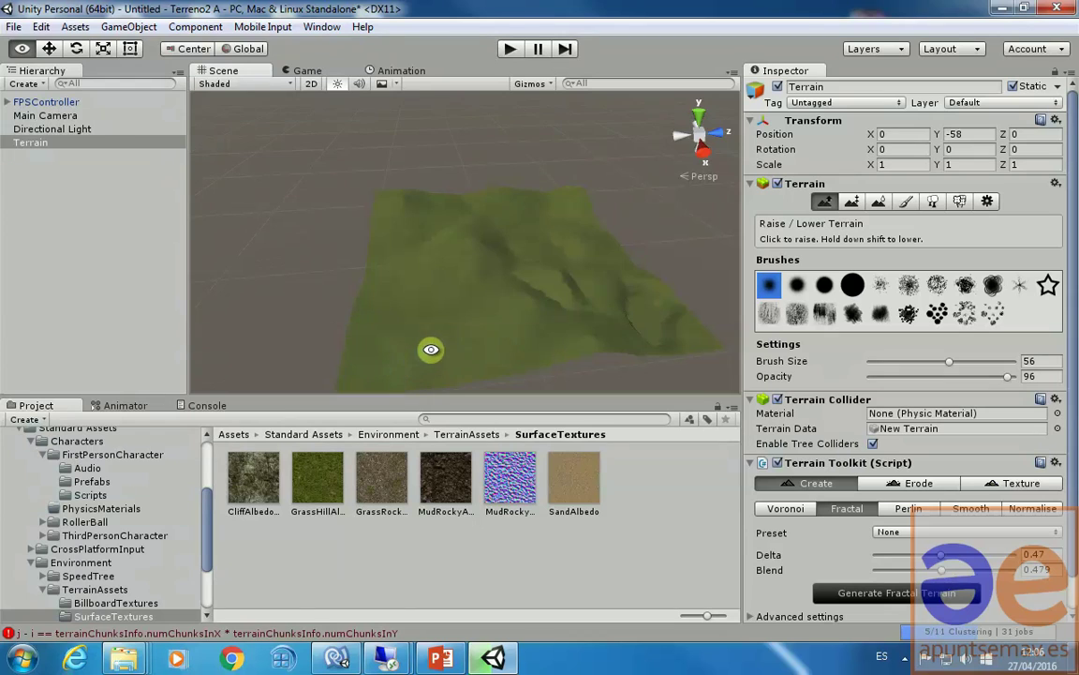
From an orthographic front view, raise the Terrain with the Move tool to a Y position of -2.
left_click_drag(429, 350, 459, 313, "alt")
left_click(703, 176)
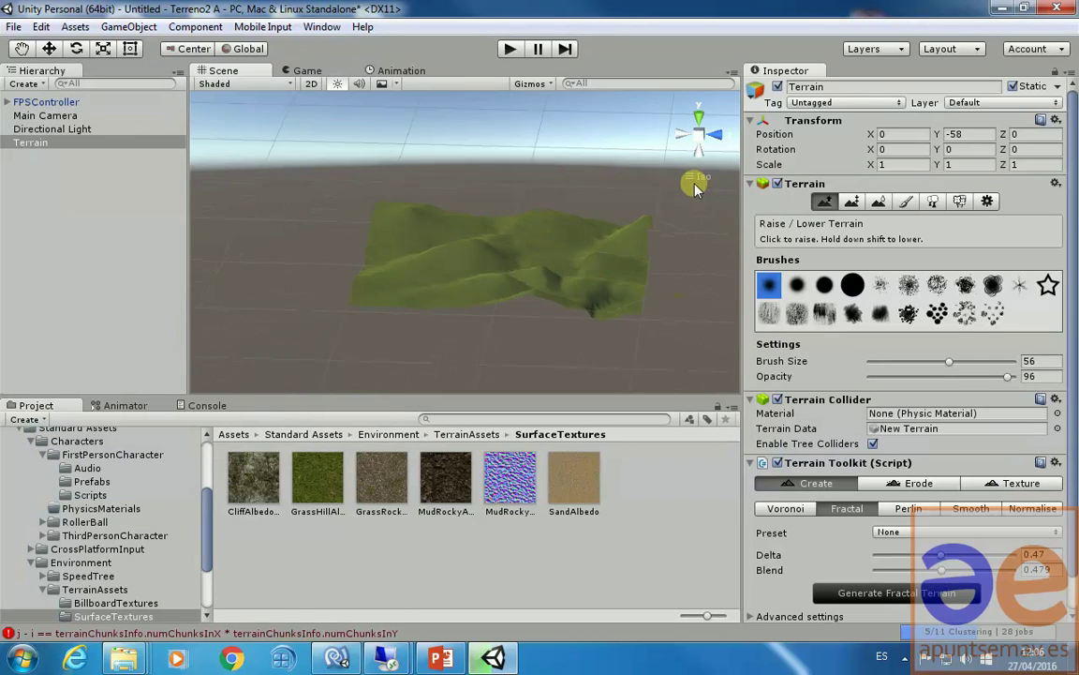
left_click(714, 138)
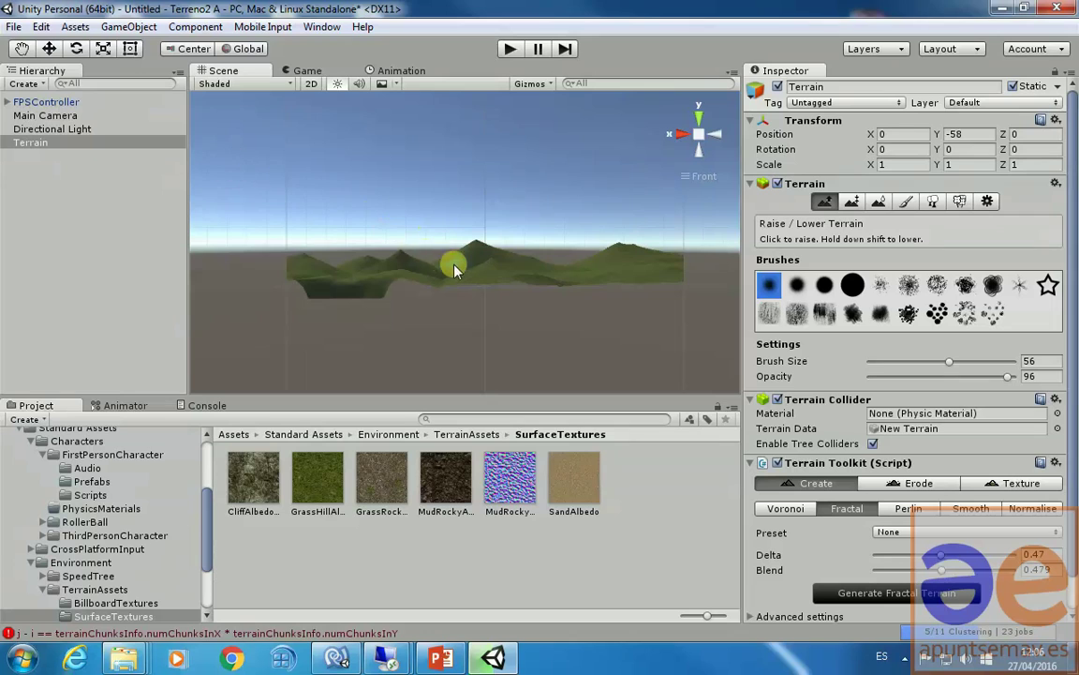
left_click(49, 48)
left_click_drag(495, 203, 484, 186)
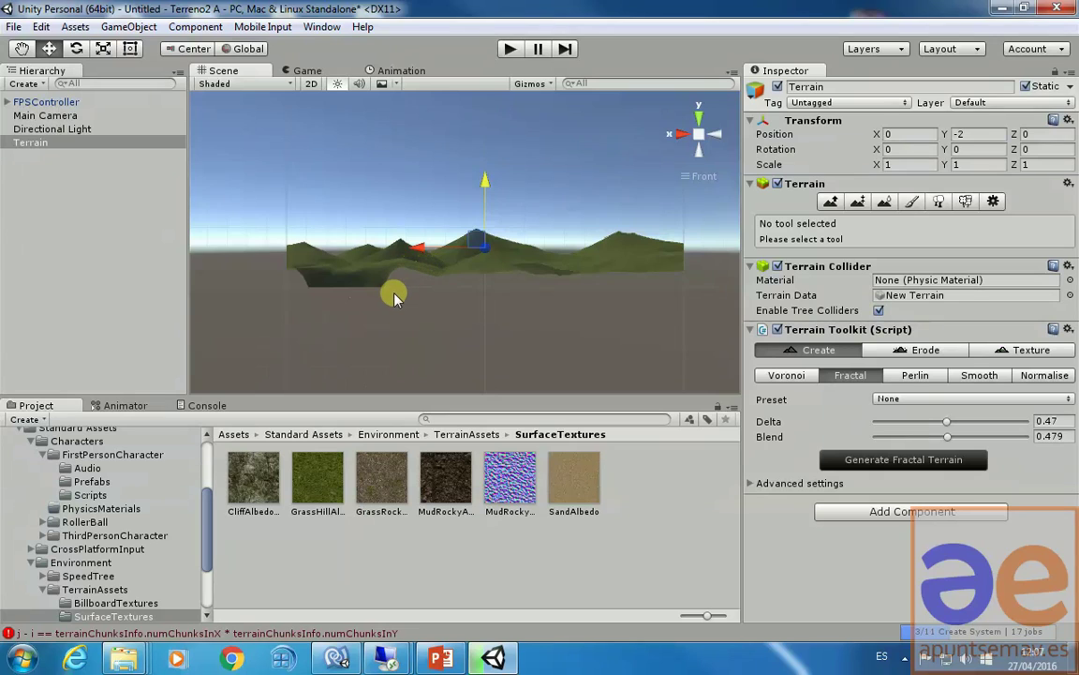
Examine the Terrain's base, tree, wind and resolution settings, including its terrain height, against the relief in the front view.
scroll(398, 296, "up", 5)
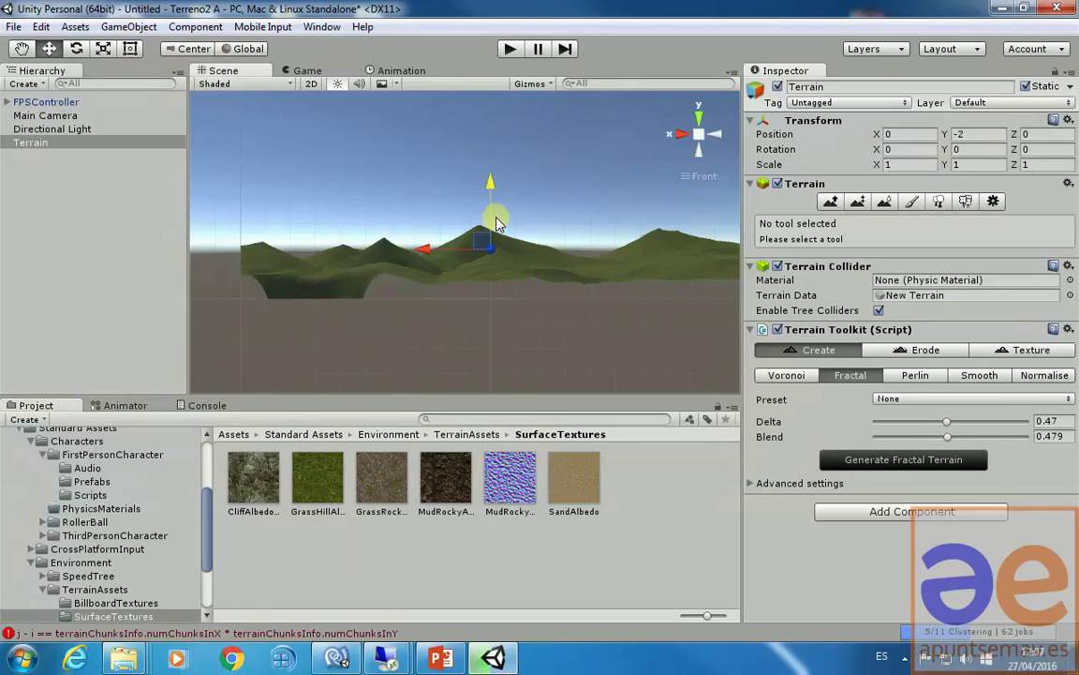
left_click(993, 201)
scroll(984, 445, "down", 5)
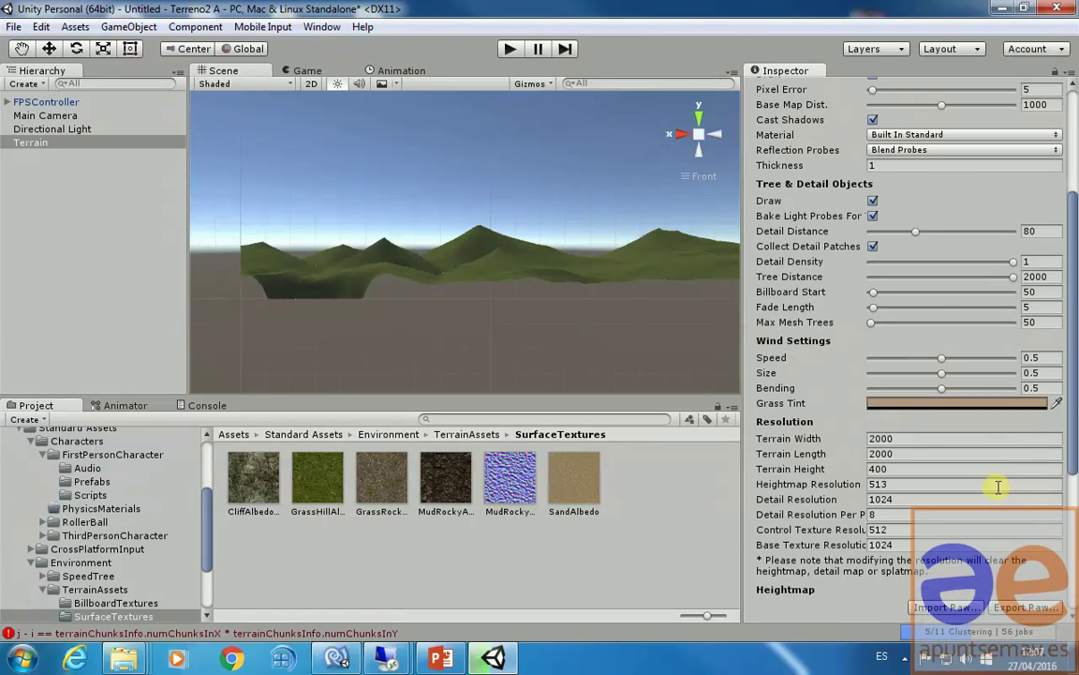
scroll(1001, 467, "up", 5)
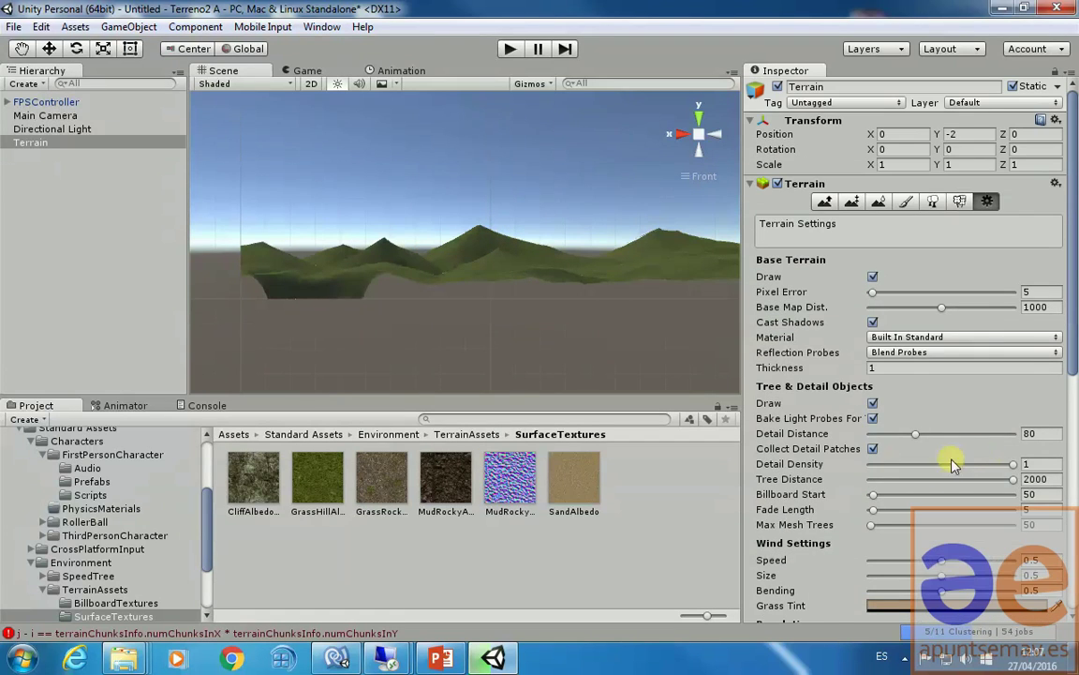
scroll(944, 489, "down", 4)
left_click(885, 519)
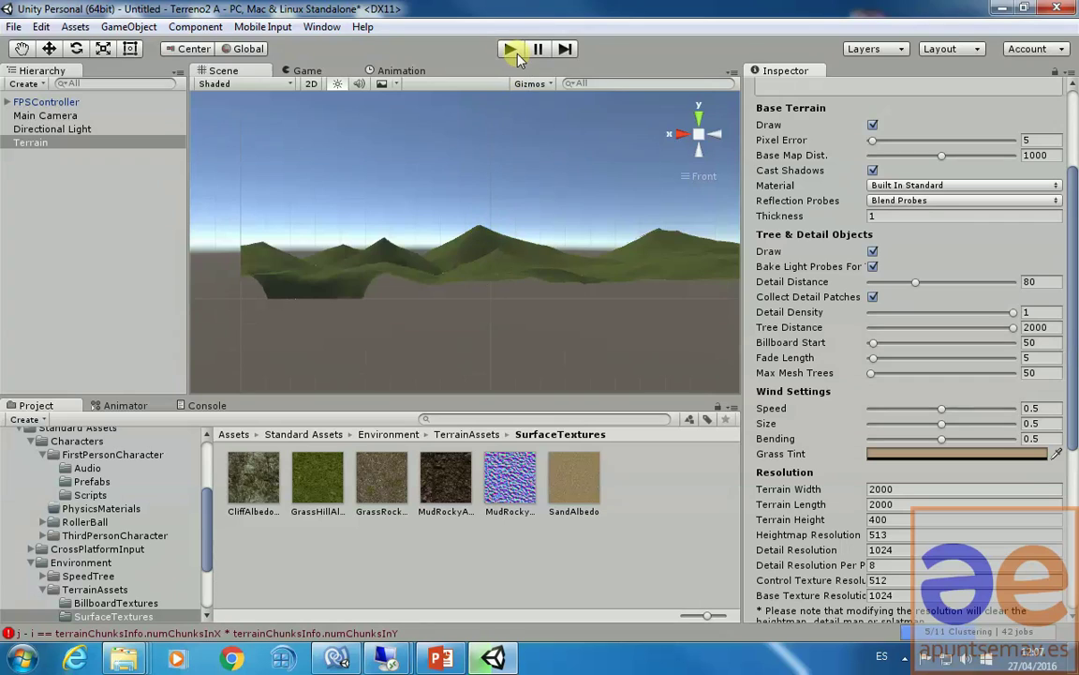
scroll(794, 442, "up", 2)
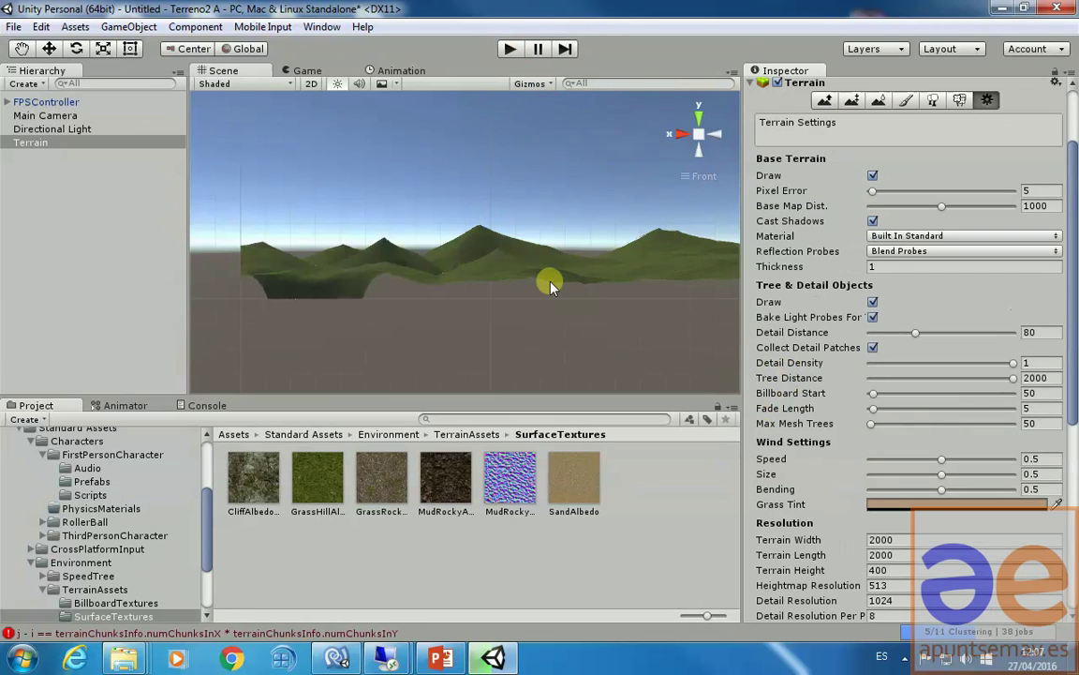
scroll(546, 237, "up", 1)
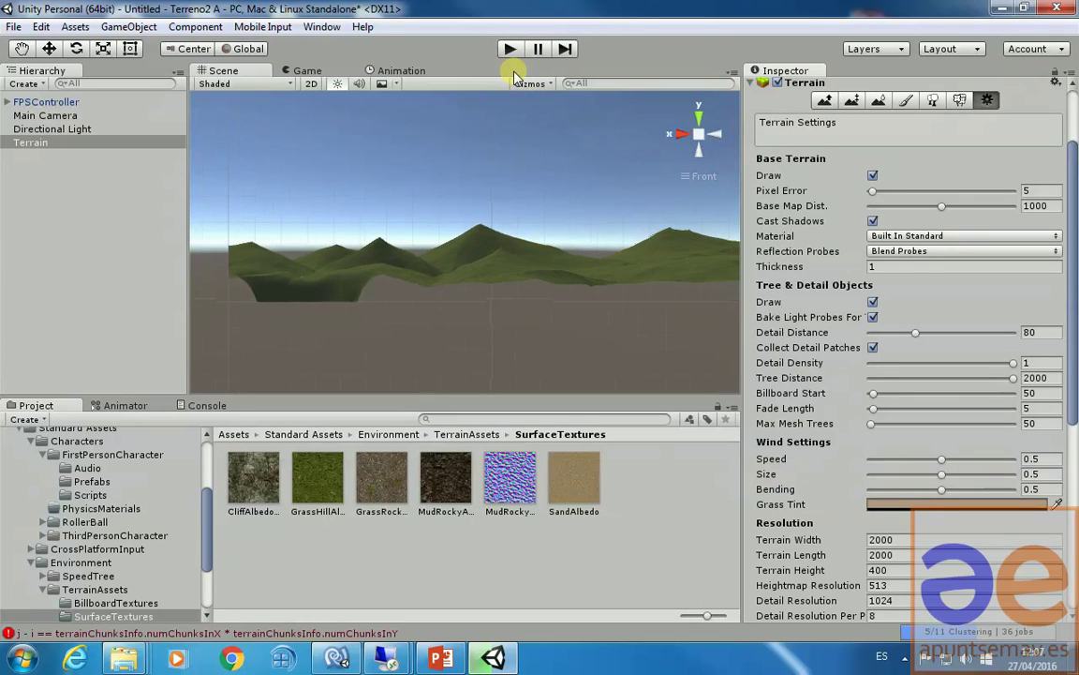
Normalise the terrain with the Terrain Toolkit using a minimum height of 0.1 and a maximum height of 0.8.
scroll(937, 422, "down", 10)
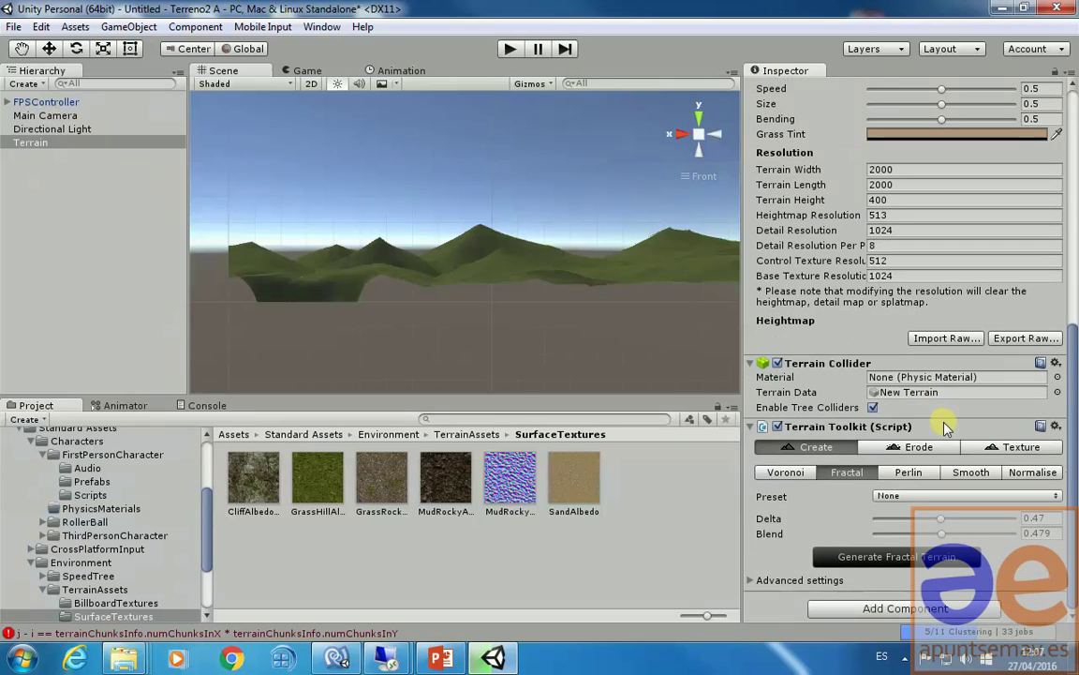
left_click(1033, 472)
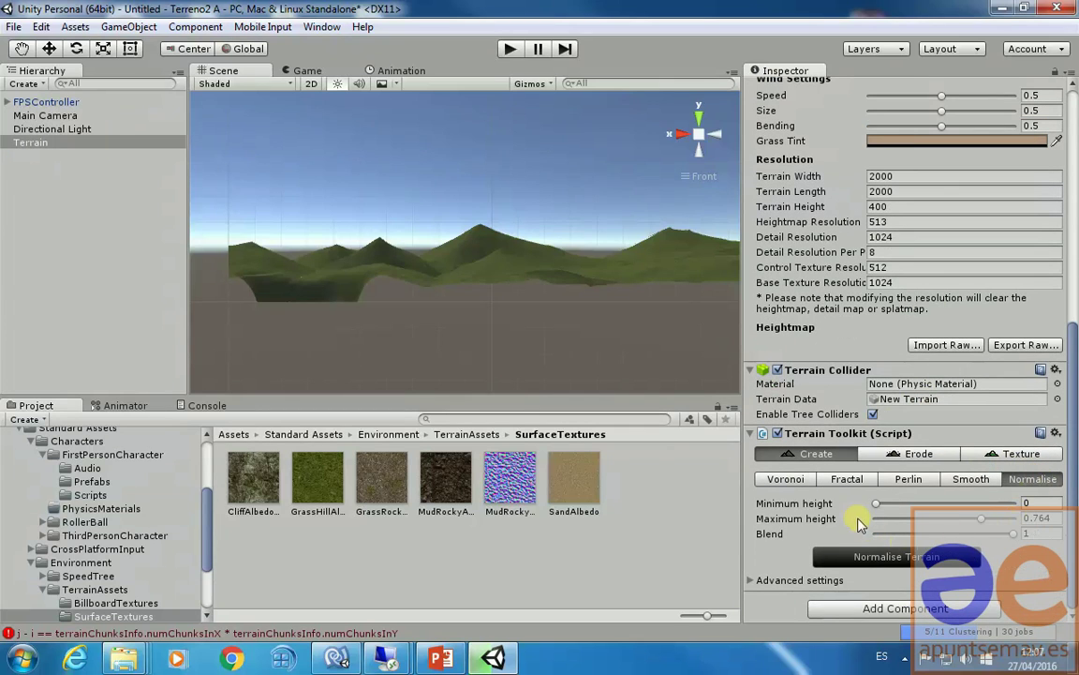
left_click(885, 506)
left_click(1038, 503)
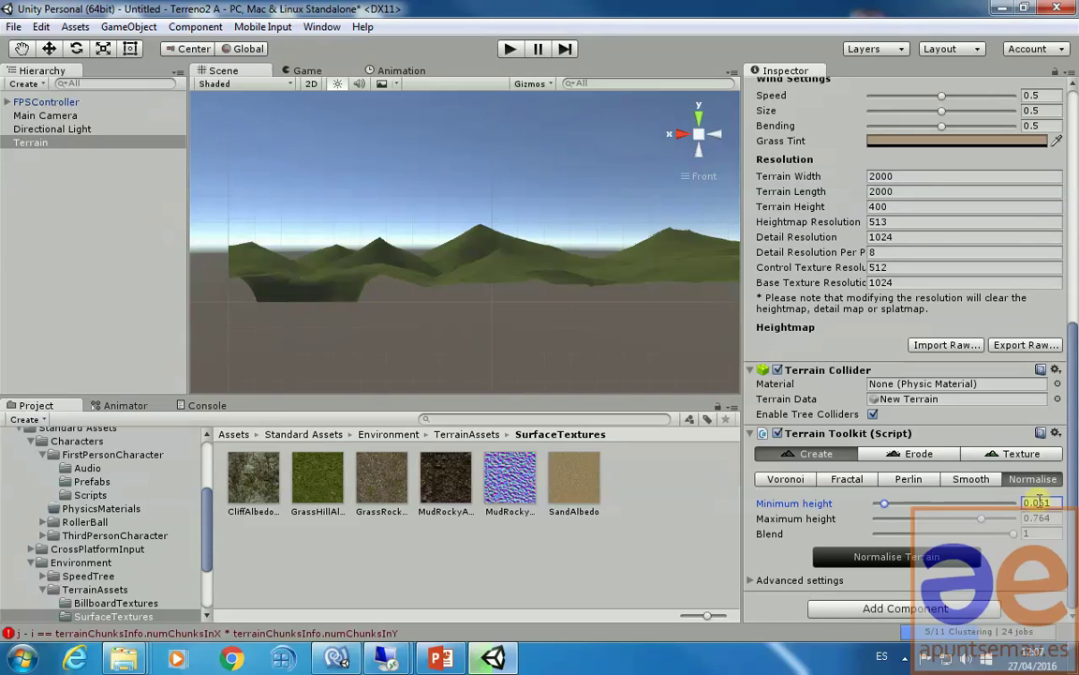
type("0.0")
left_click(1040, 518)
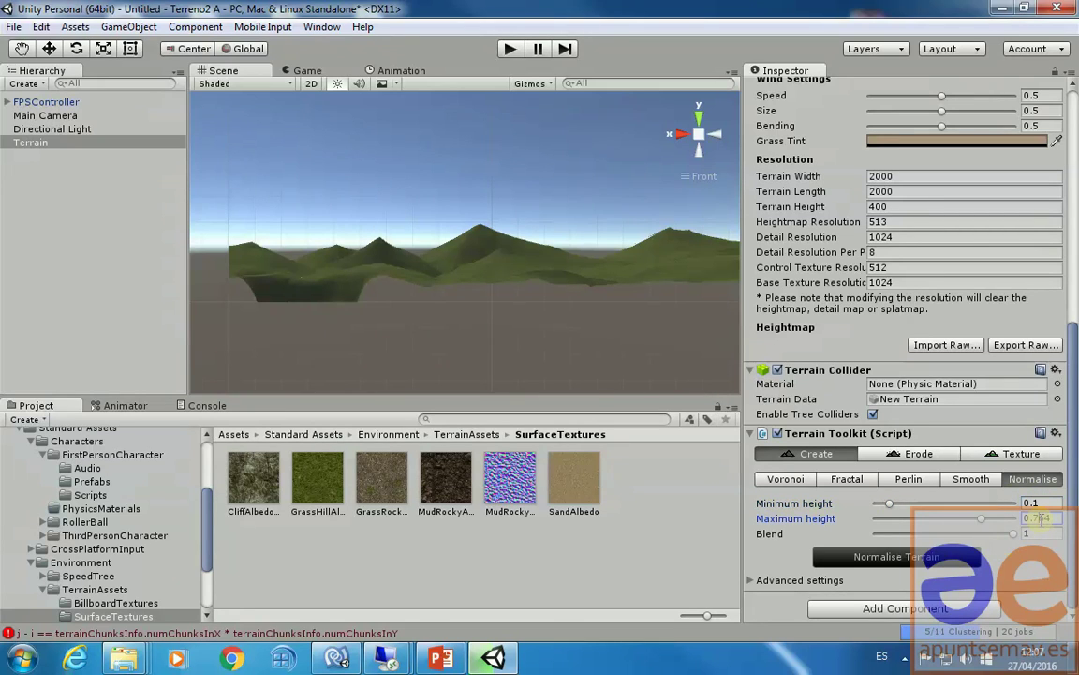
type("0.")
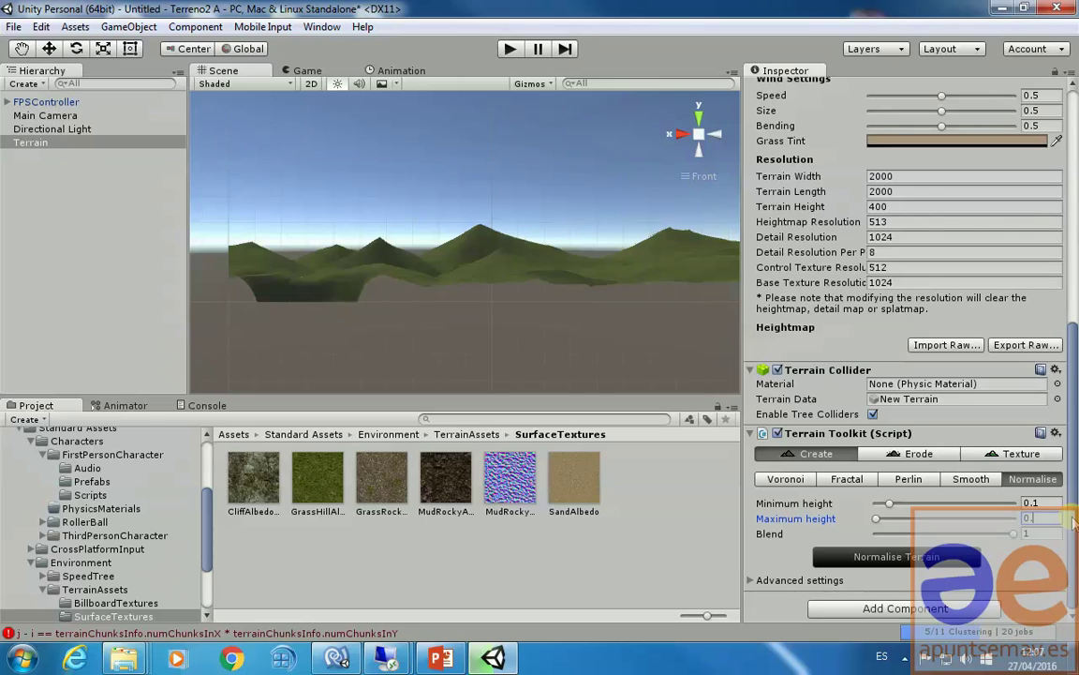
type("8")
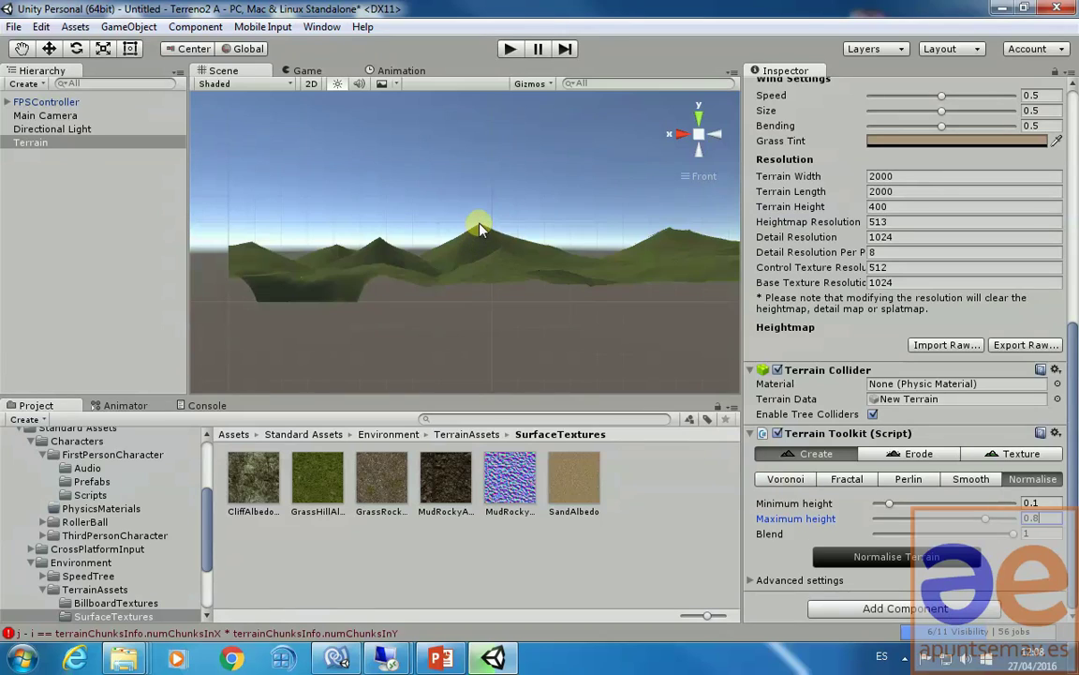
left_click(915, 559)
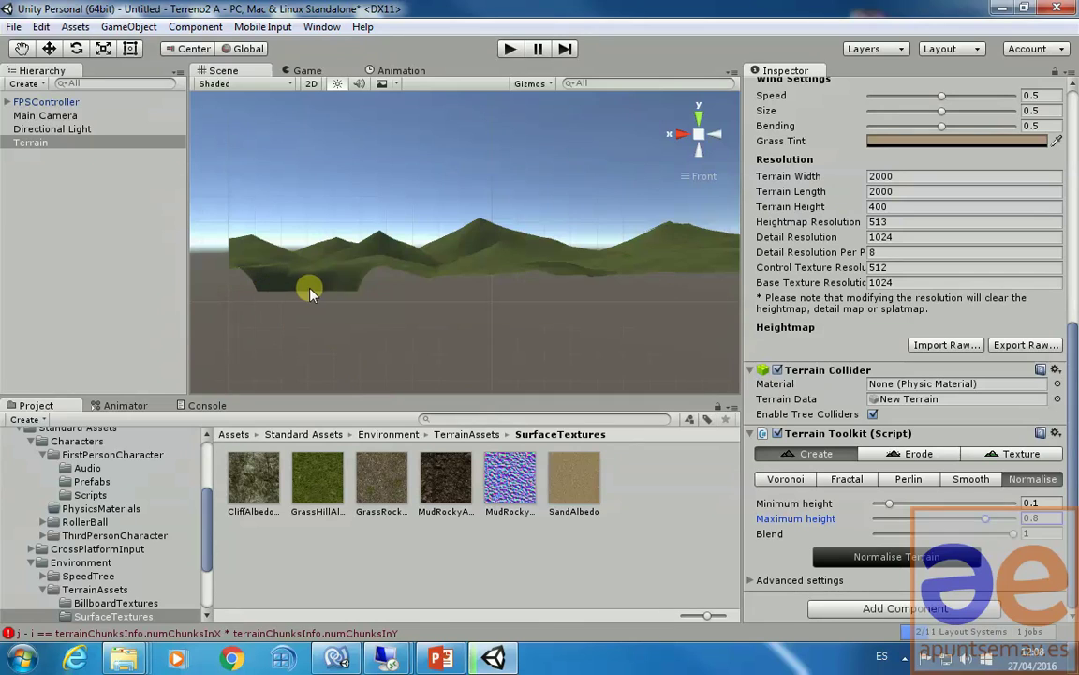
Orbit around the normalised terrain and apply the Terrain Toolkit's thermal erosion filter to it.
left_click_drag(378, 328, 340, 261, "alt")
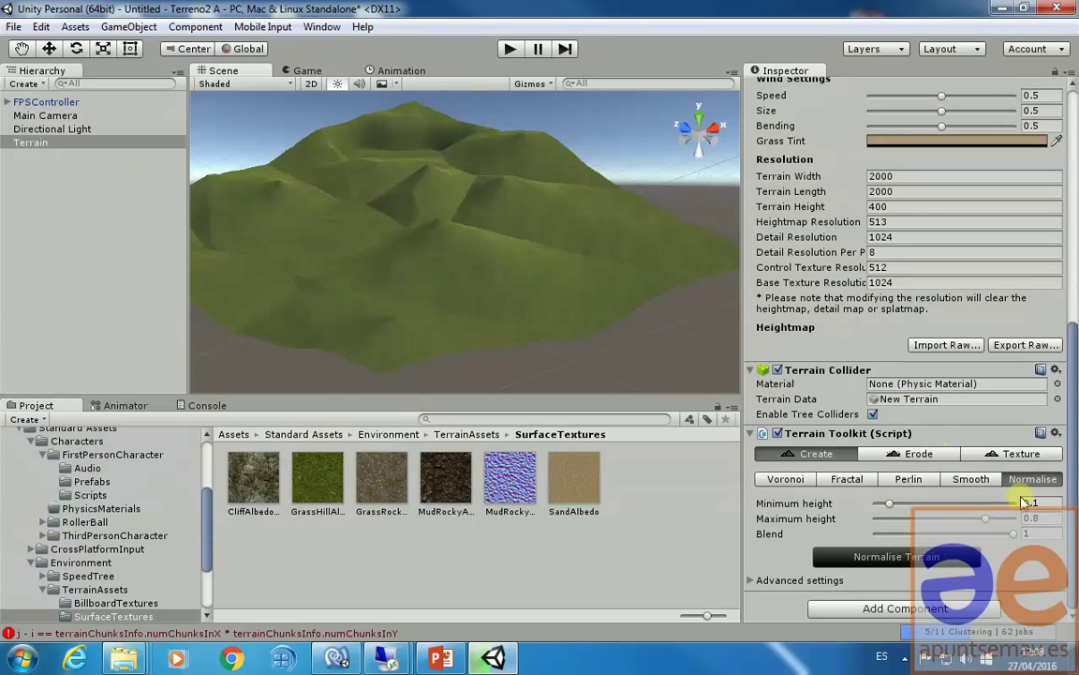
left_click_drag(523, 248, 562, 281, "alt")
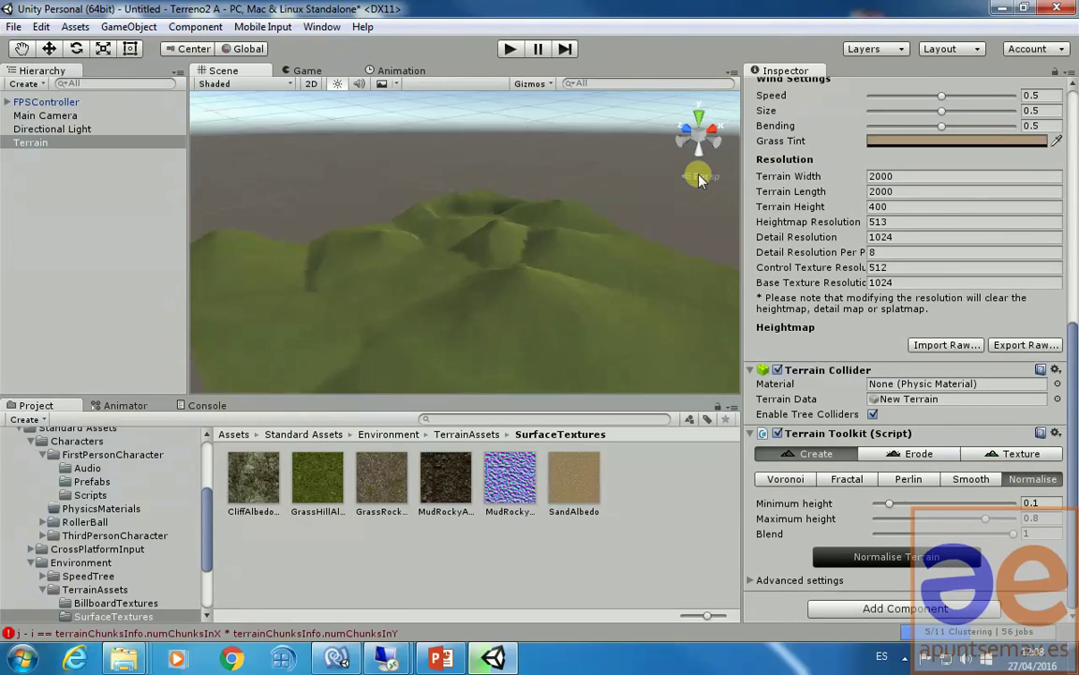
scroll(499, 279, "down", 5)
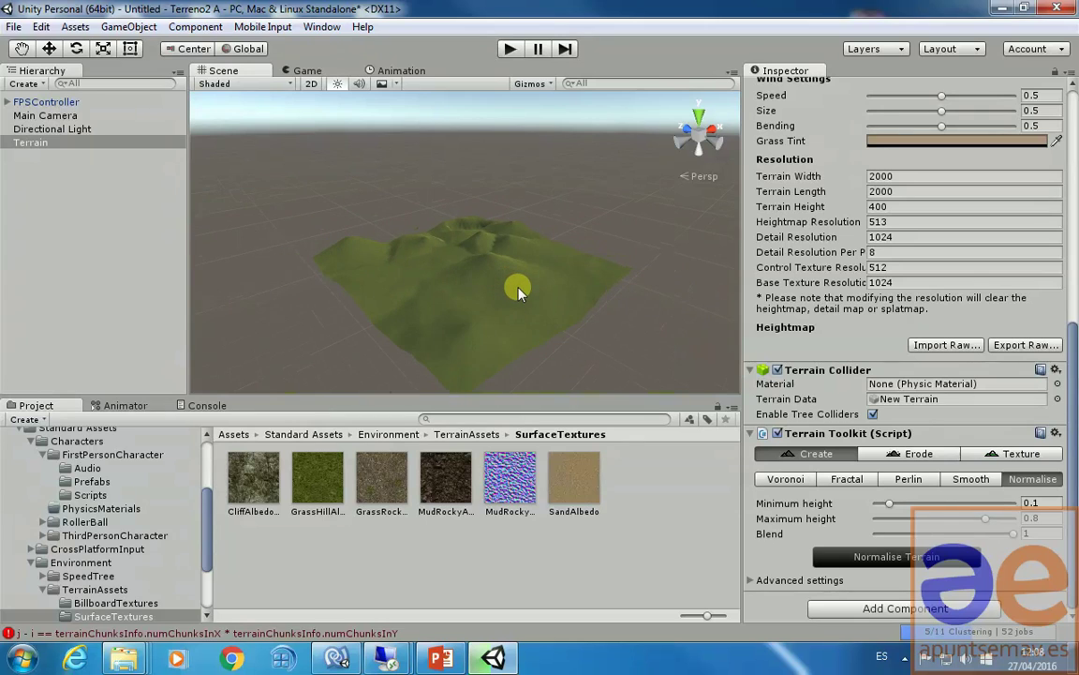
left_click_drag(520, 298, 648, 312, "alt")
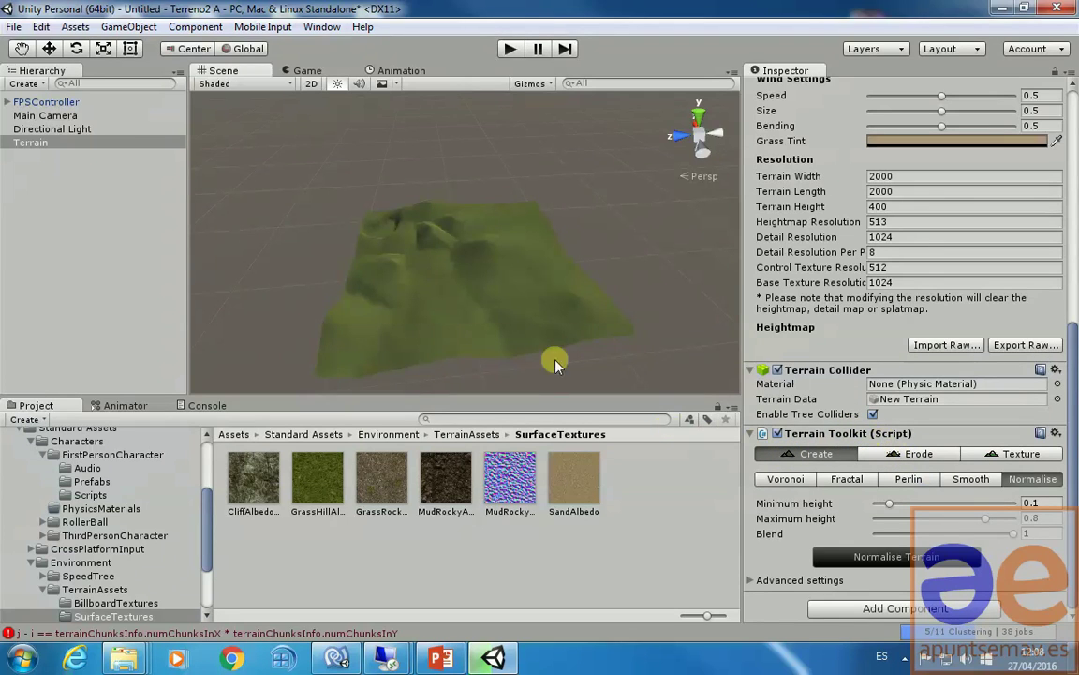
scroll(538, 301, "up", 5)
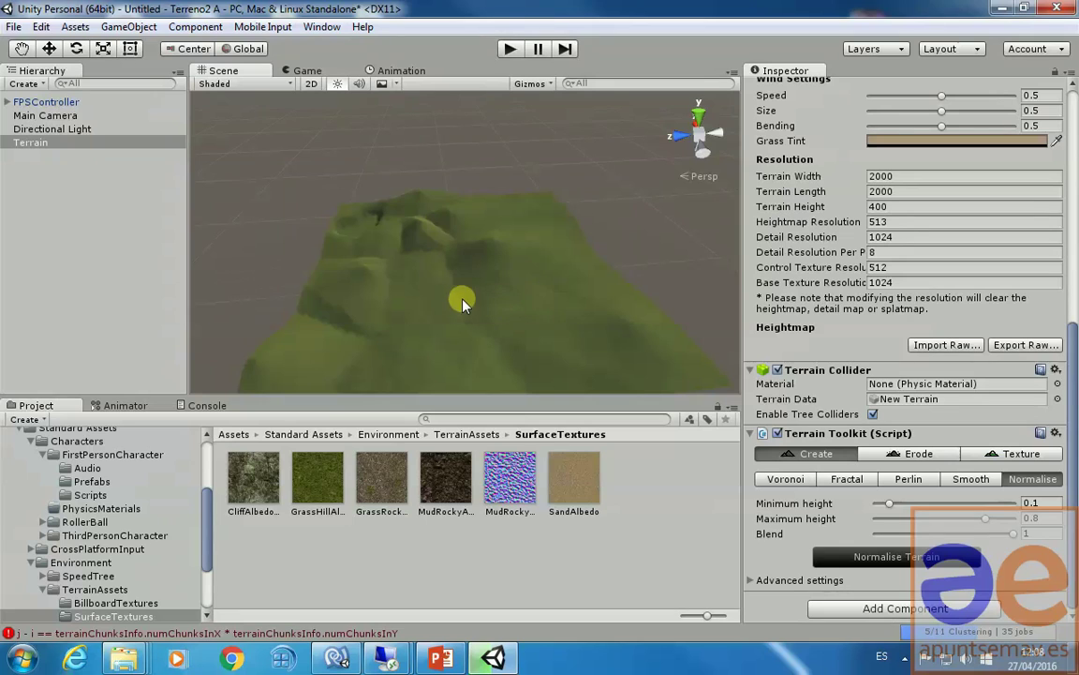
left_click(913, 454)
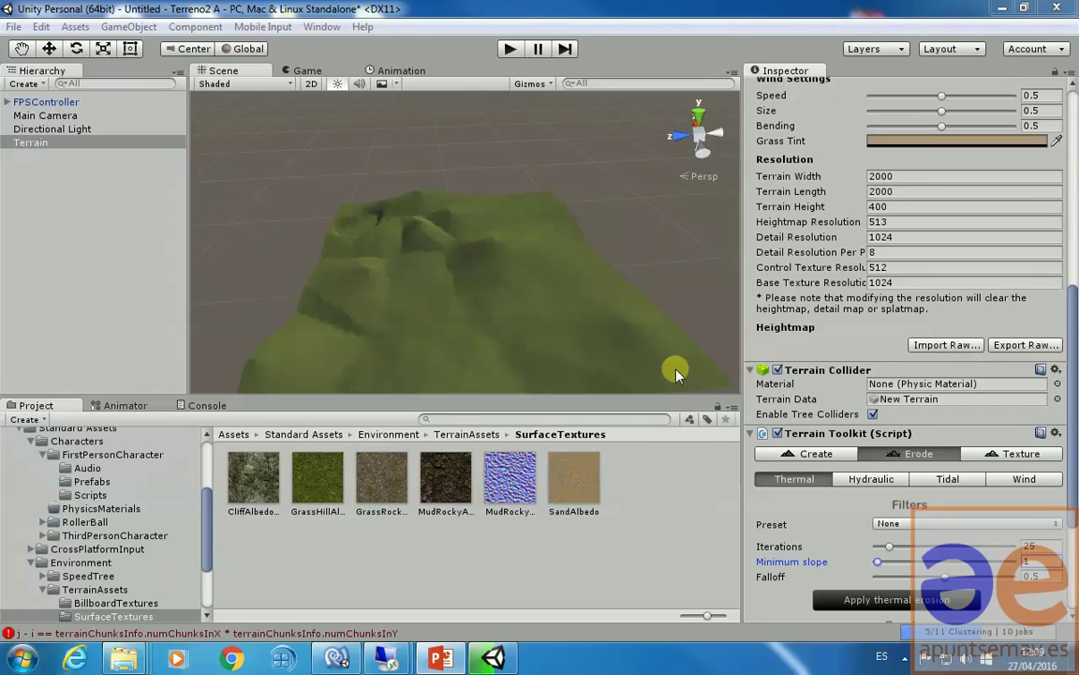
left_click(790, 483)
left_click(871, 607)
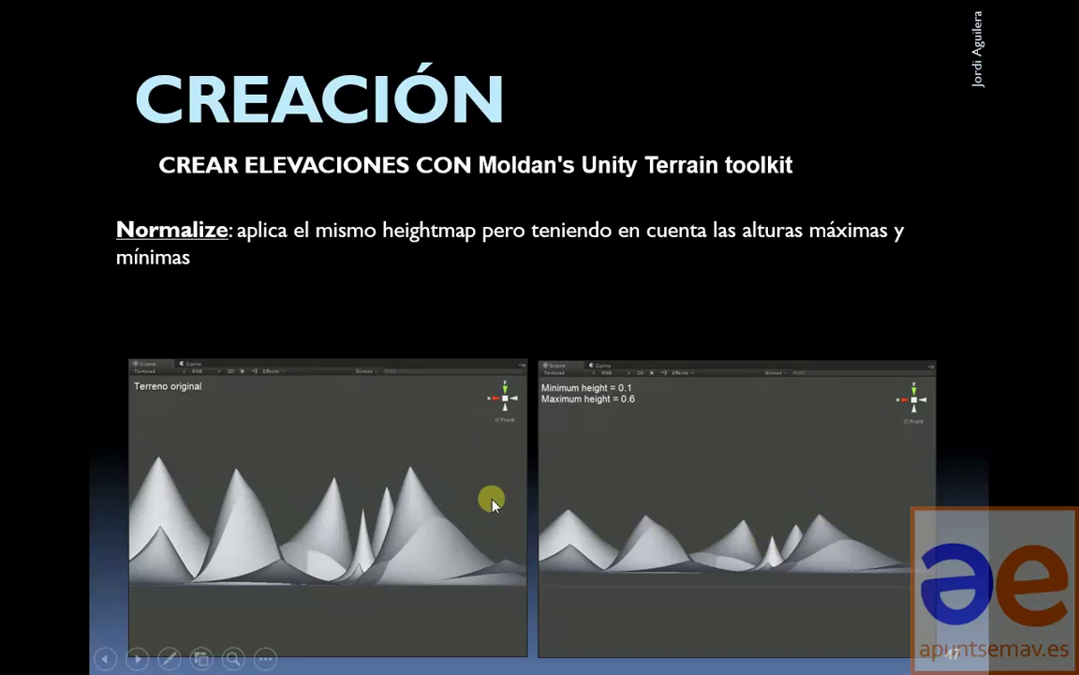
left_click(481, 315)
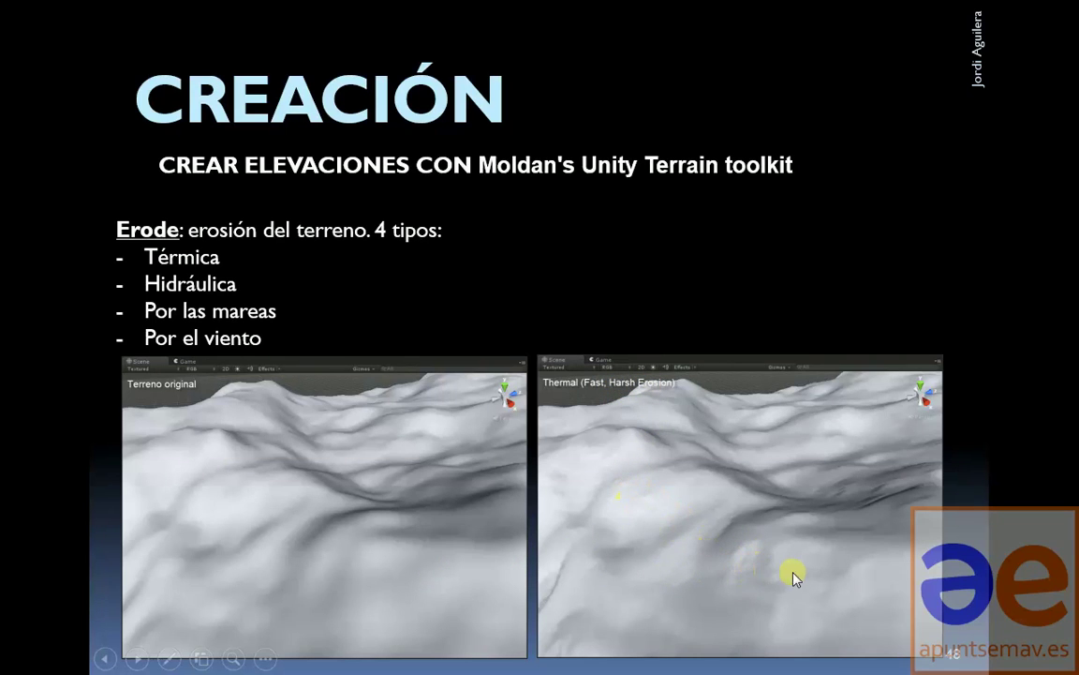
left_click(579, 319)
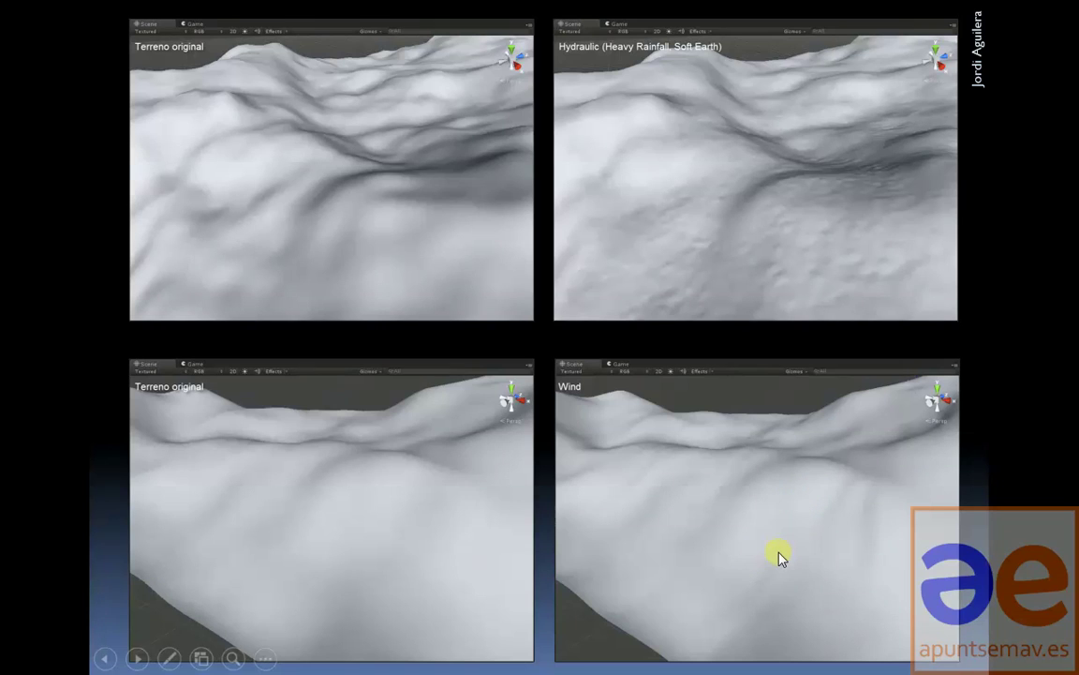
key("alt+Tab")
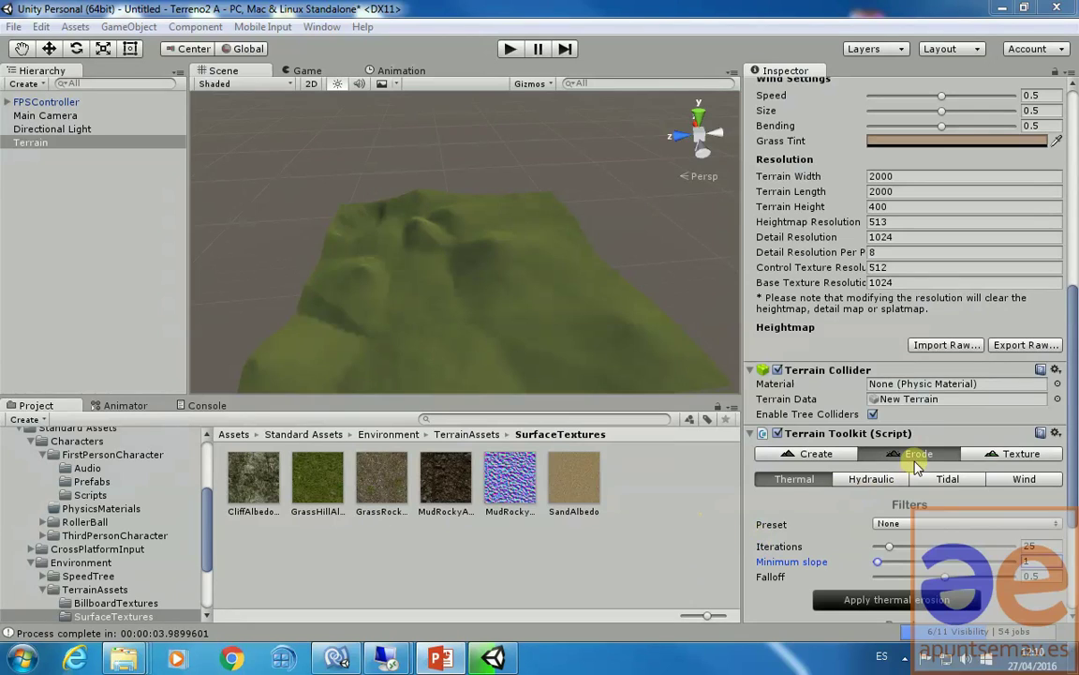
Examine the Terrain Toolkit's texture slope, height and cliff texture settings, and the terrain's tree placement options.
left_click(1010, 456)
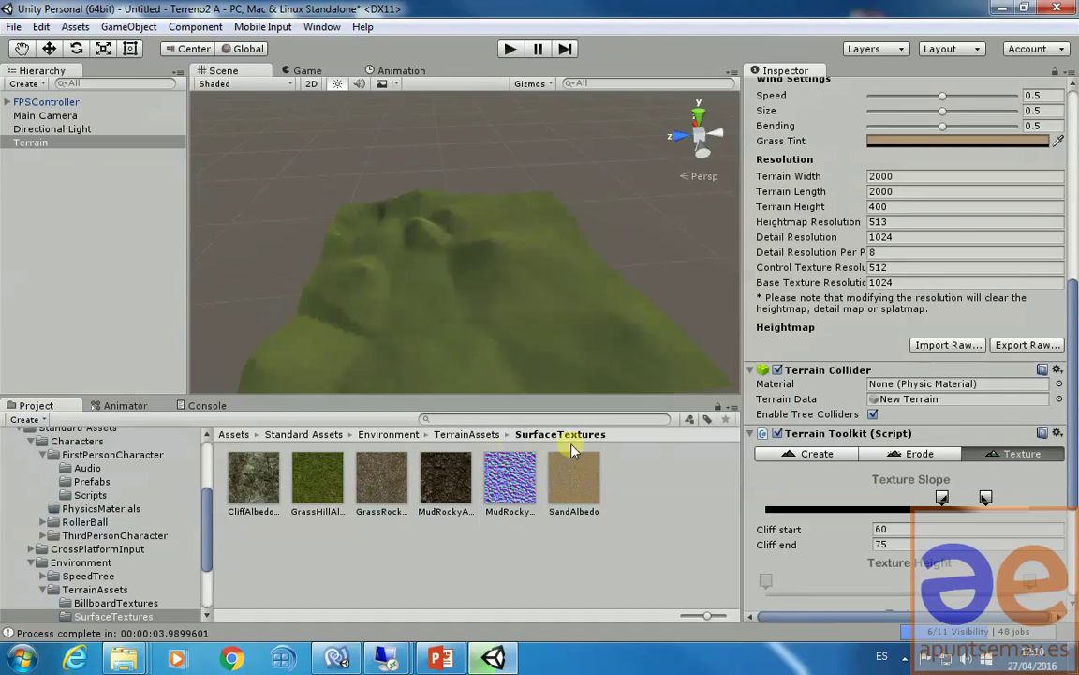
scroll(864, 463, "down", 5)
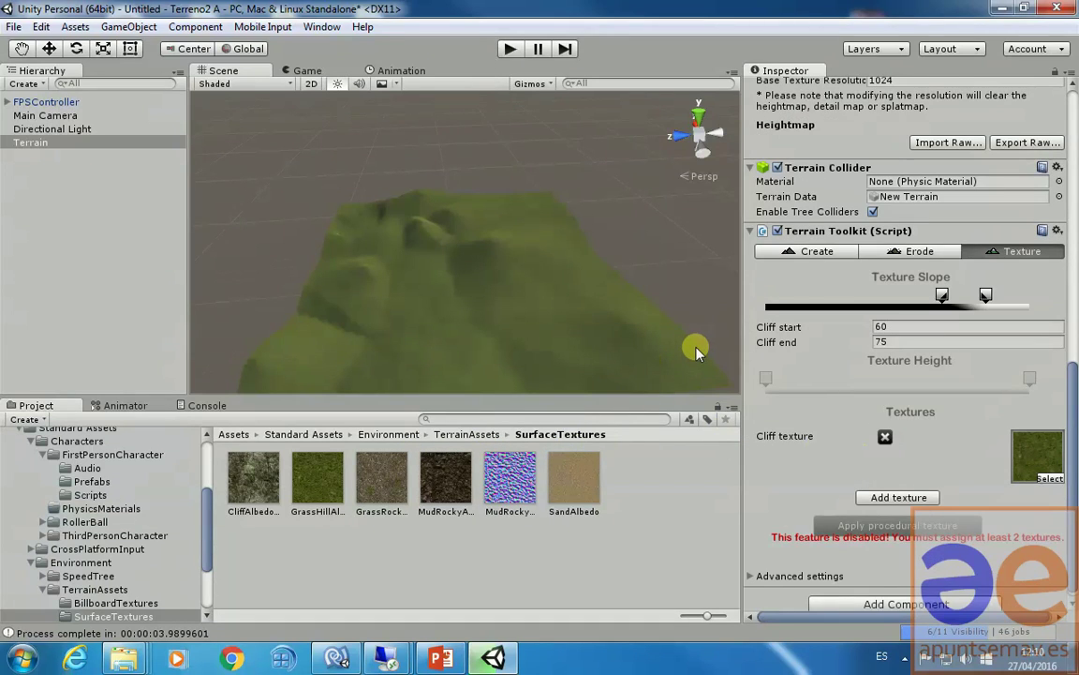
scroll(877, 281, "up", 15)
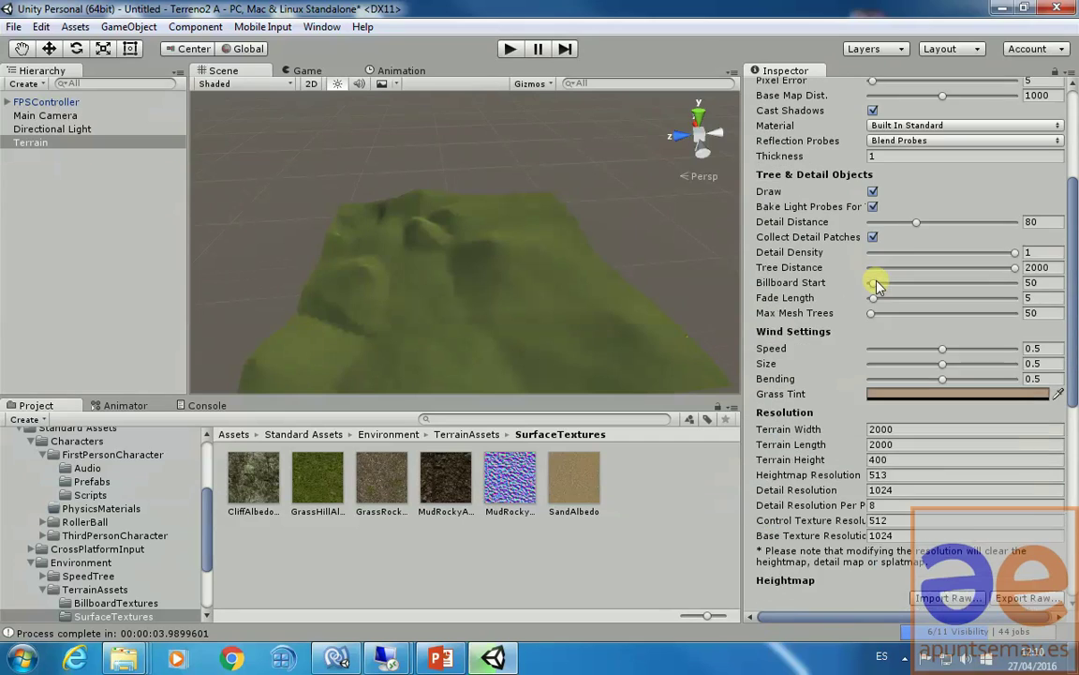
scroll(877, 286, "up", 1)
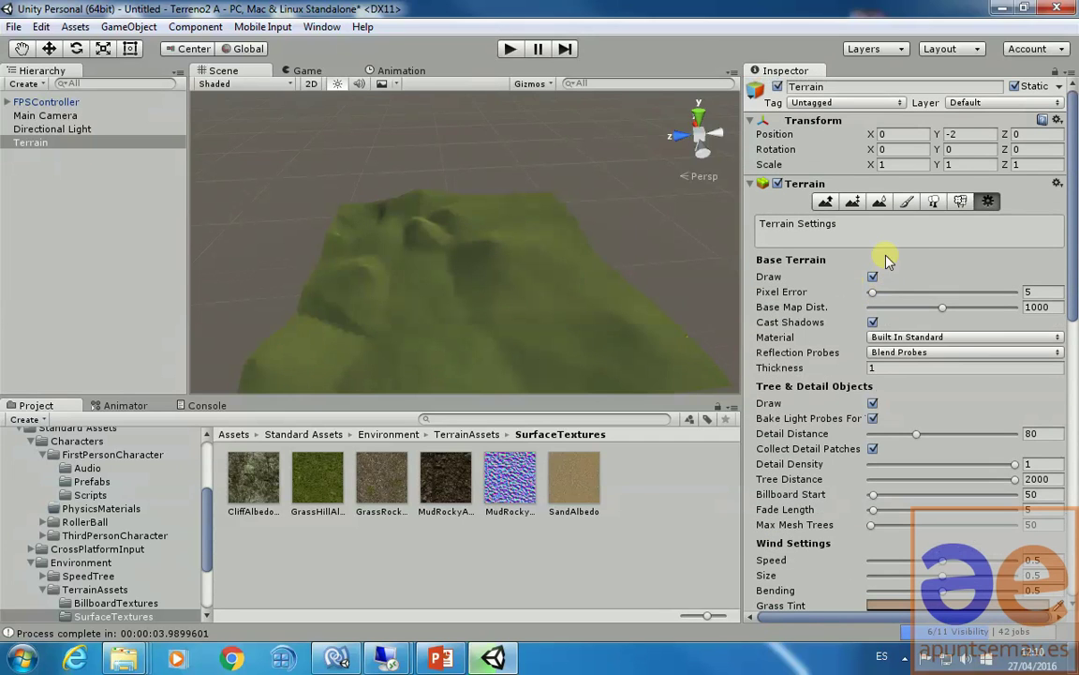
left_click(933, 202)
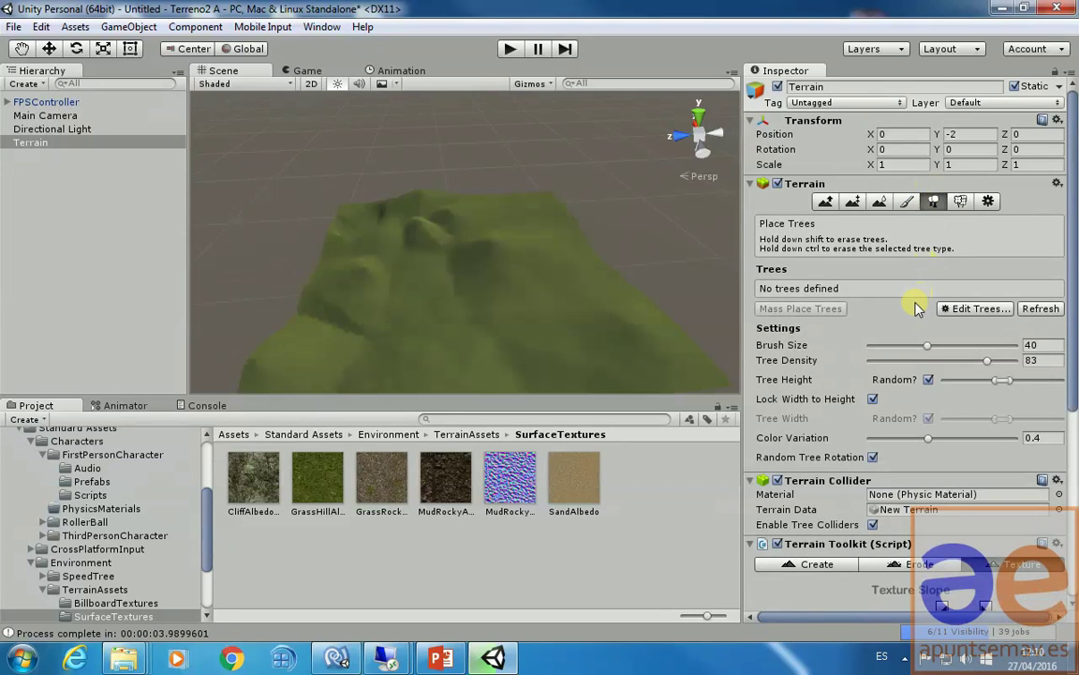
scroll(916, 309, "down", 2)
scroll(915, 319, "down", 4)
scroll(911, 307, "down", 4)
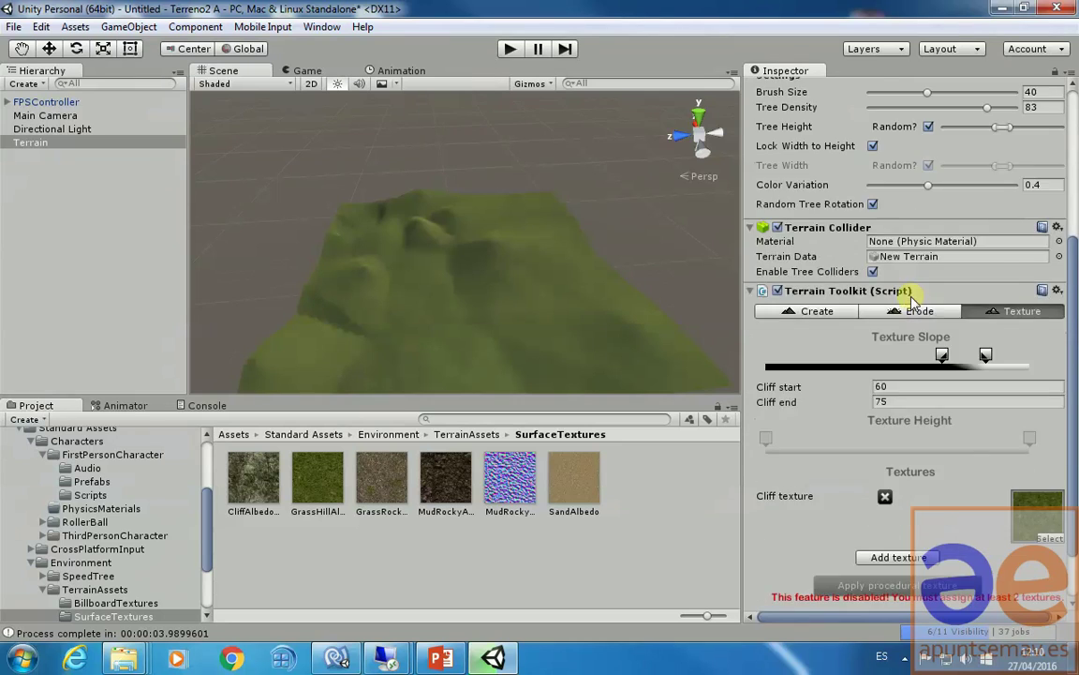
scroll(912, 289, "up", 10)
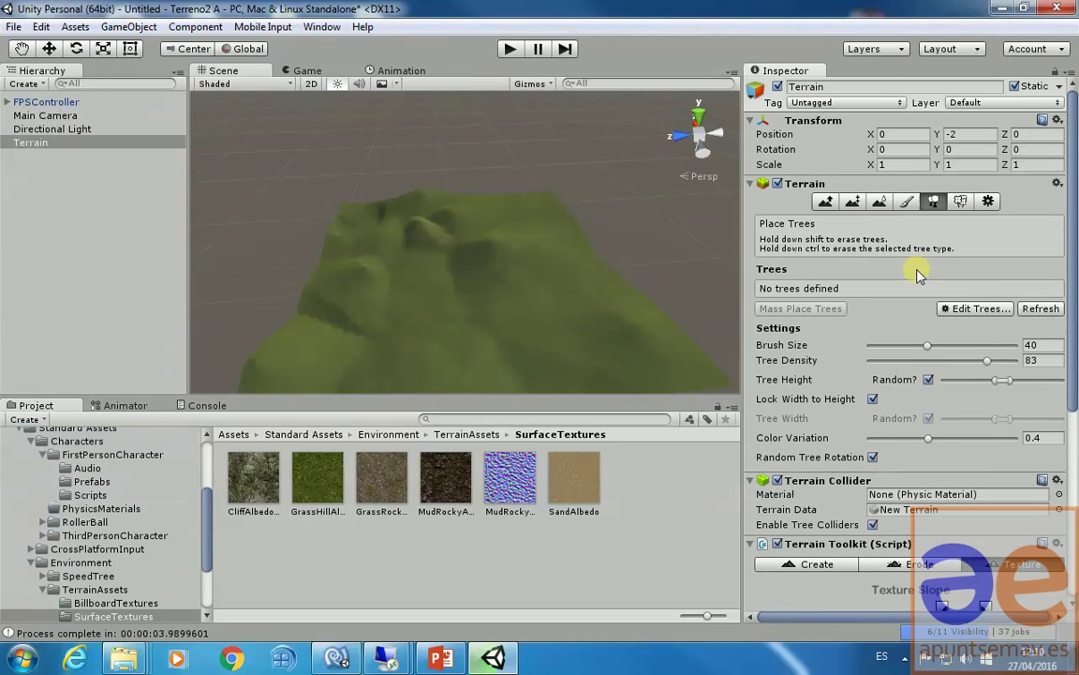
Remove the grass texture from the terrain's Paint Texture list.
left_click(905, 202)
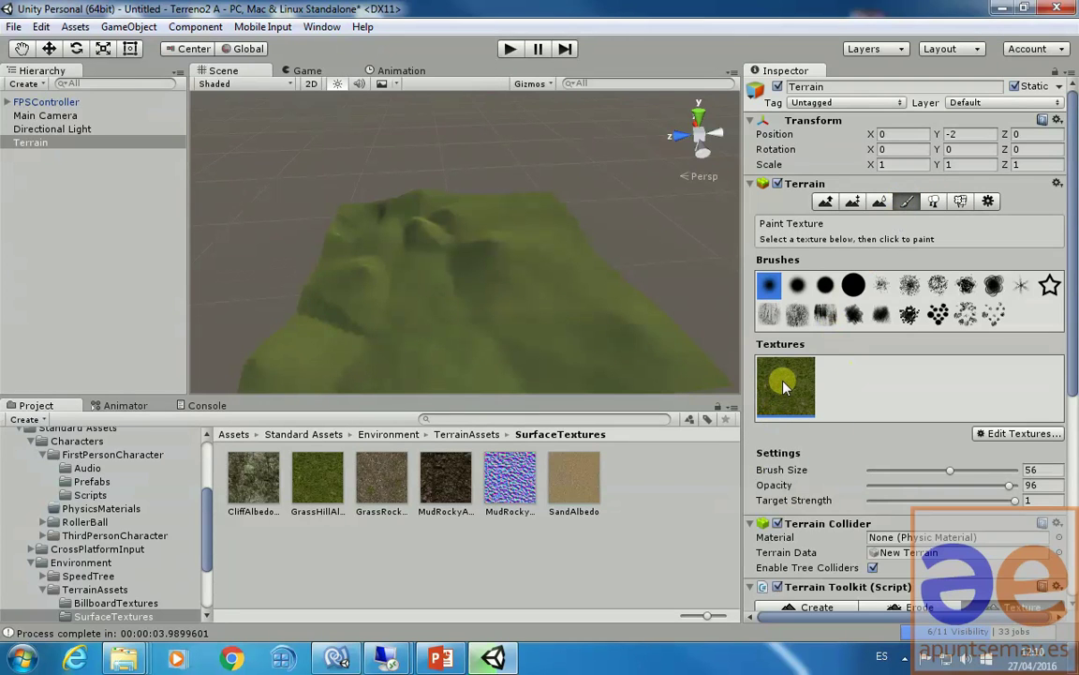
left_click(979, 434)
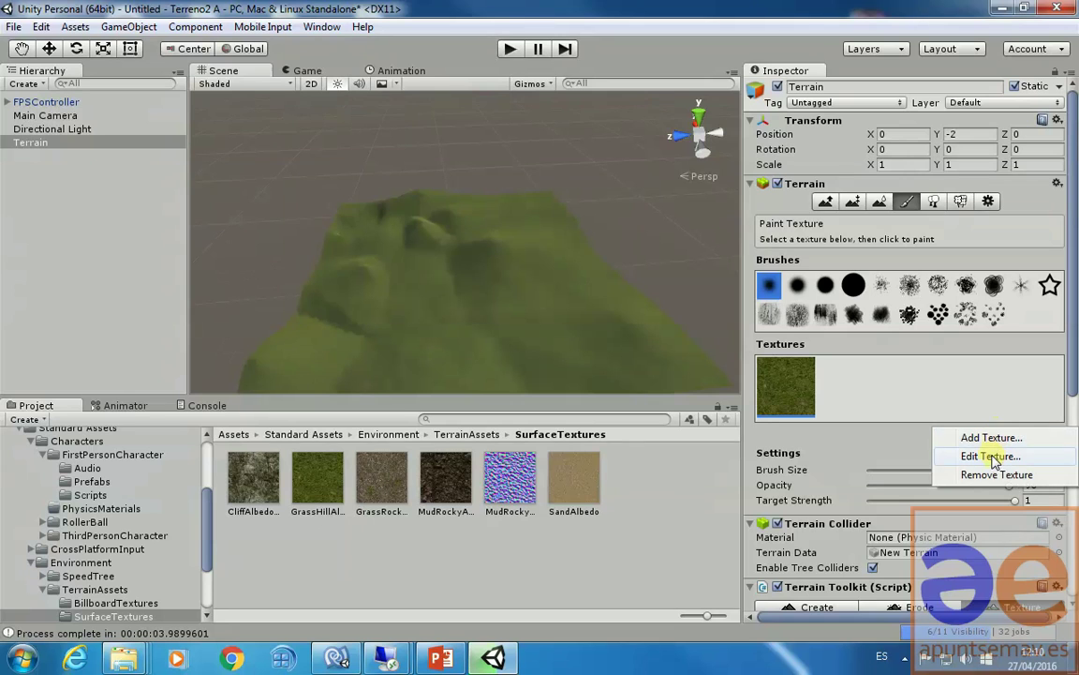
left_click(995, 475)
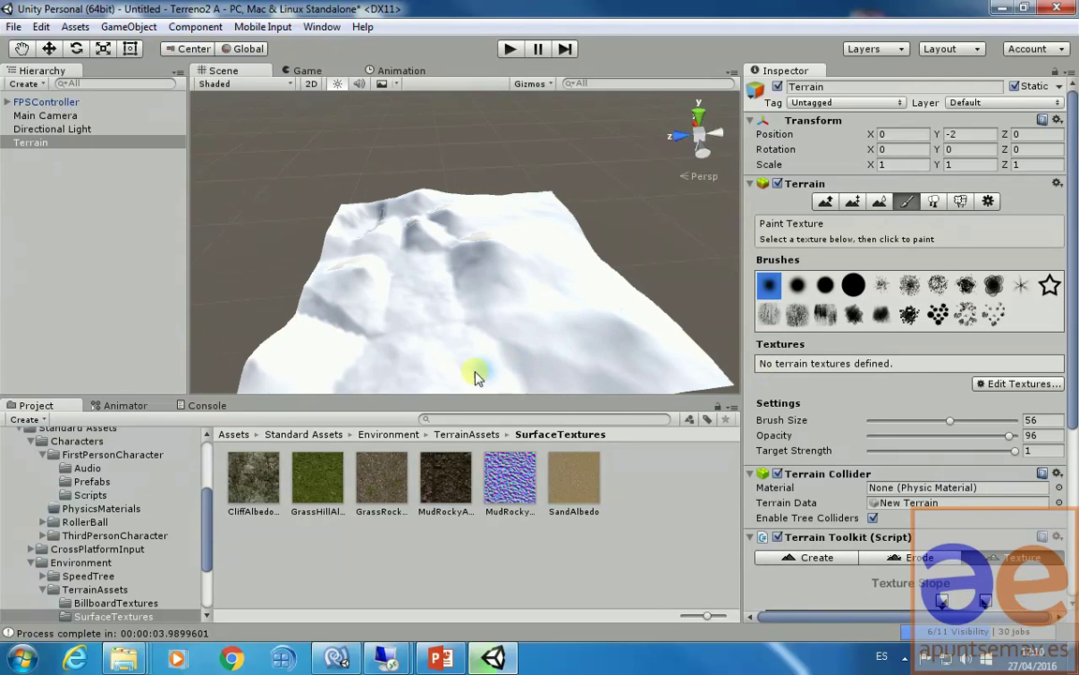
mouse_move(123, 659)
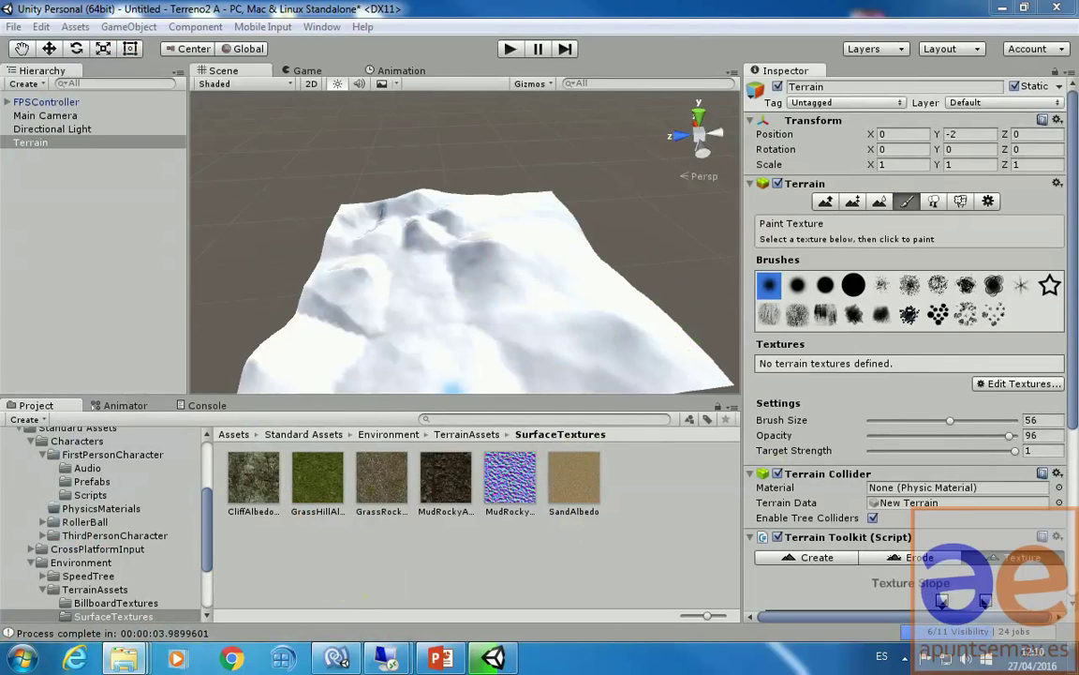
key("super")
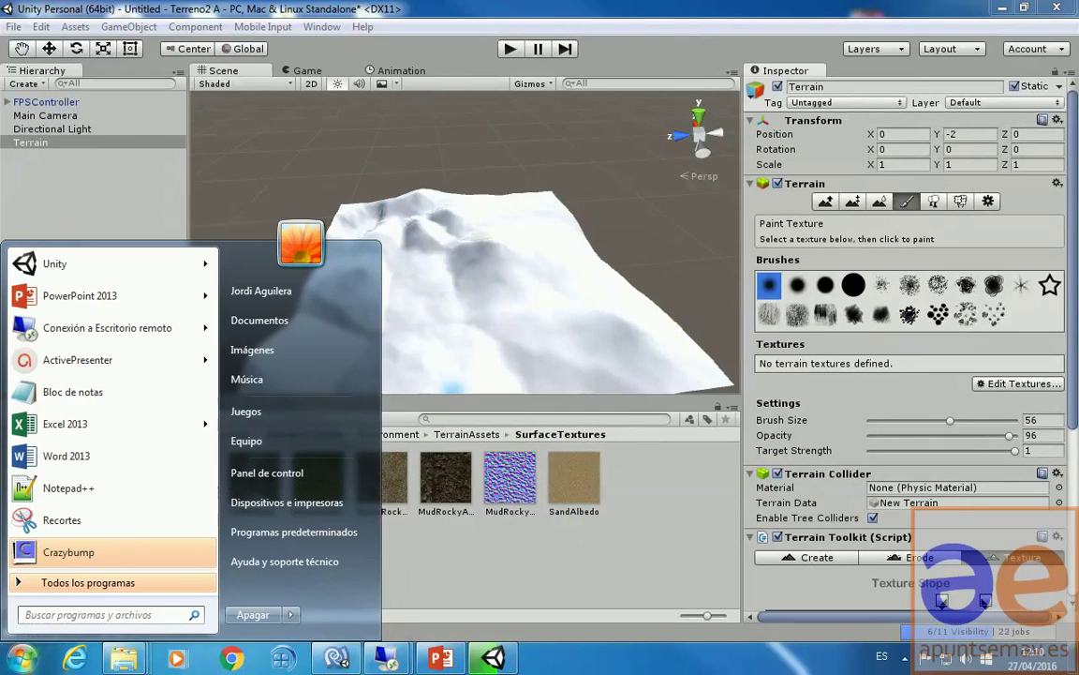
key("Escape")
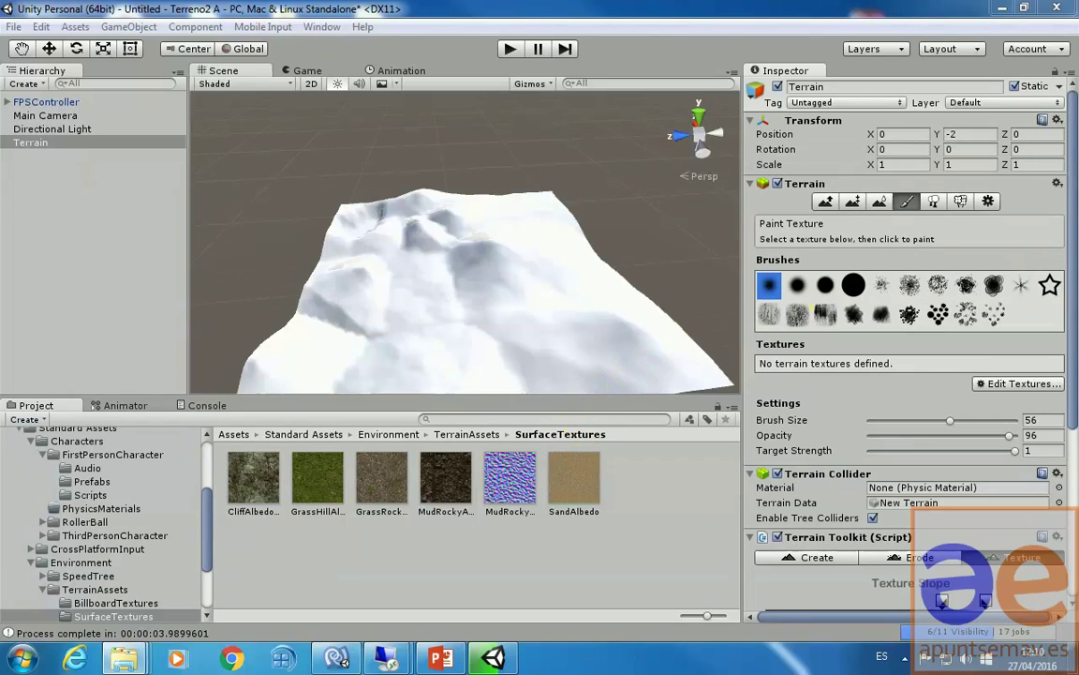
Create a Texturas folder in the project's Assets and import the amarillo, azul, rojo and verde images into it.
scroll(211, 453, "up", 3)
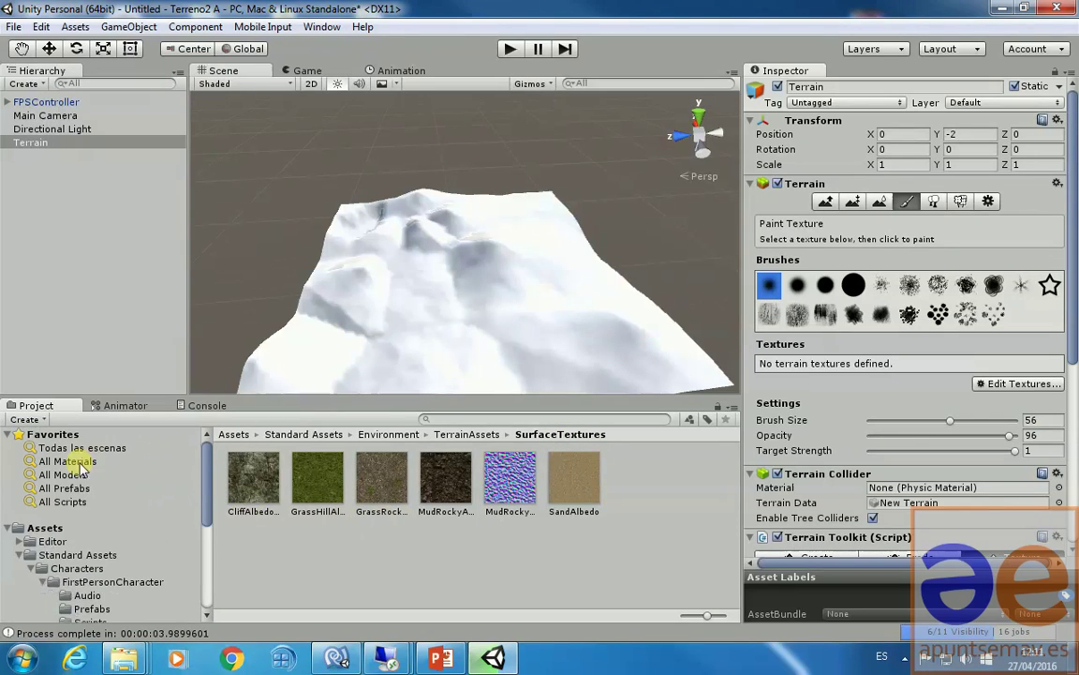
left_click(44, 527)
right_click(593, 493)
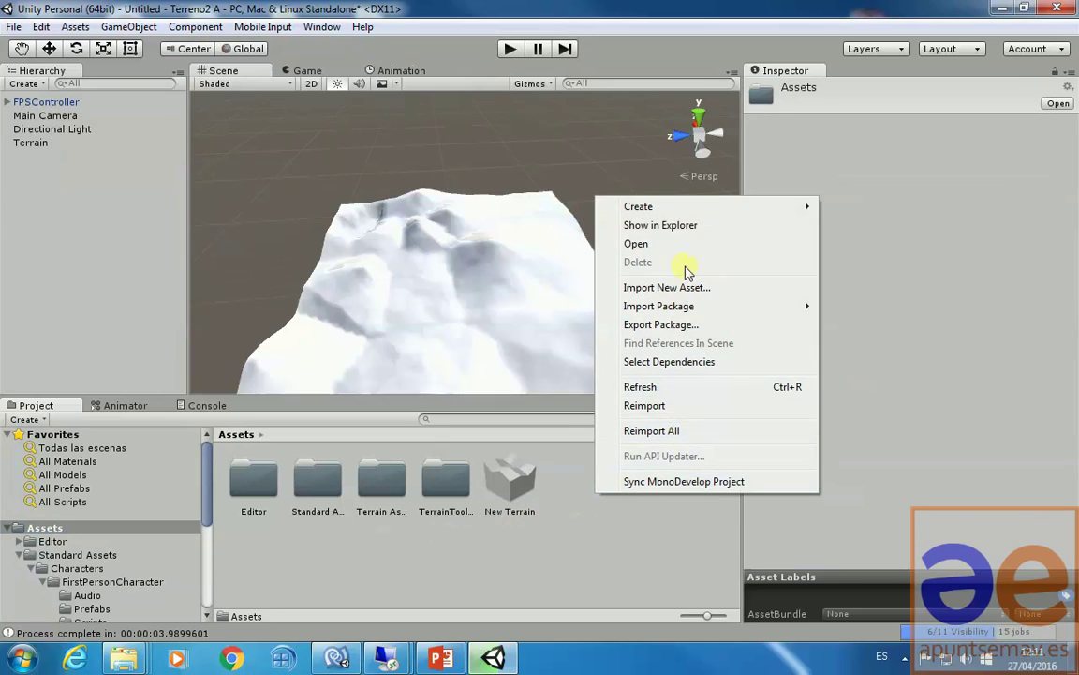
mouse_move(693, 208)
left_click(855, 206)
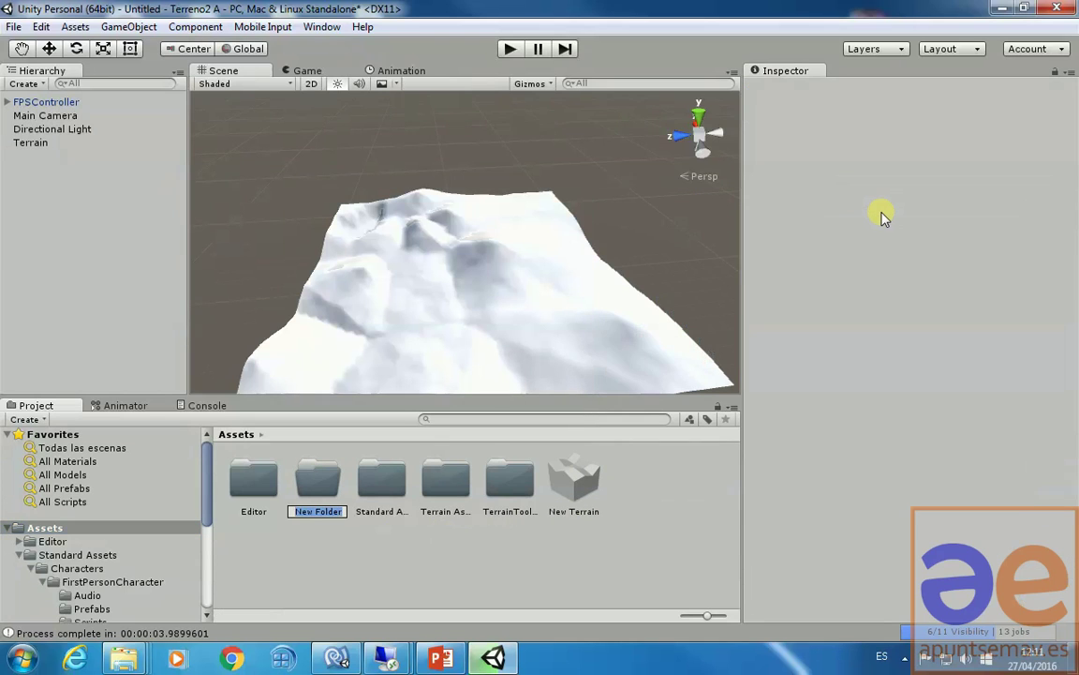
type("Y")
type("exturas")
key("Return")
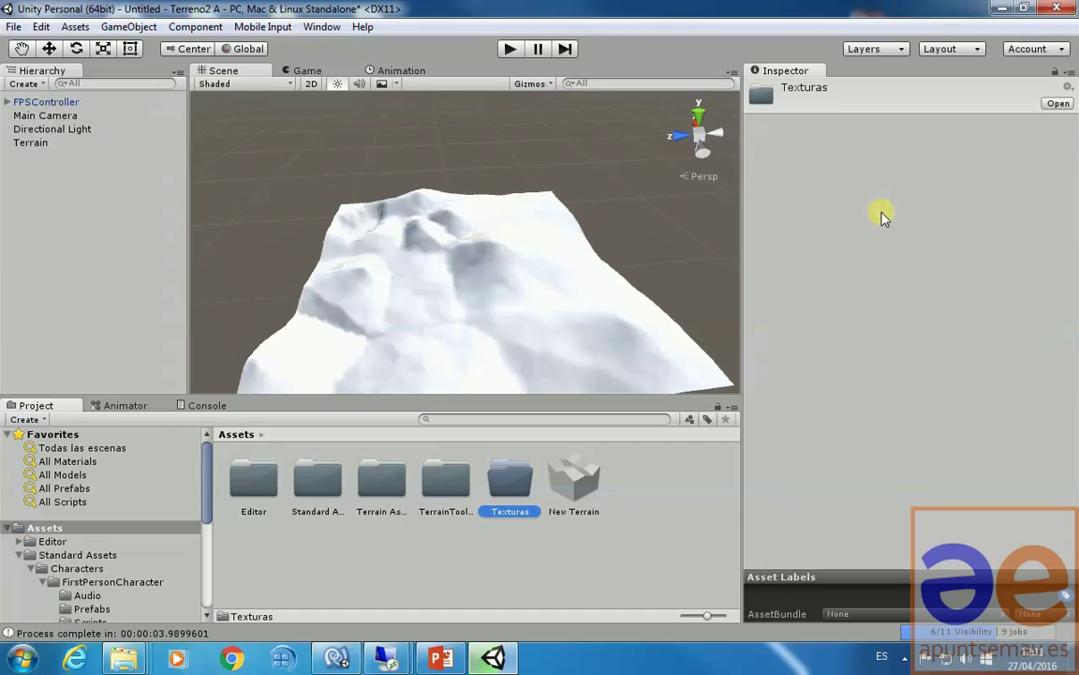
key("Return")
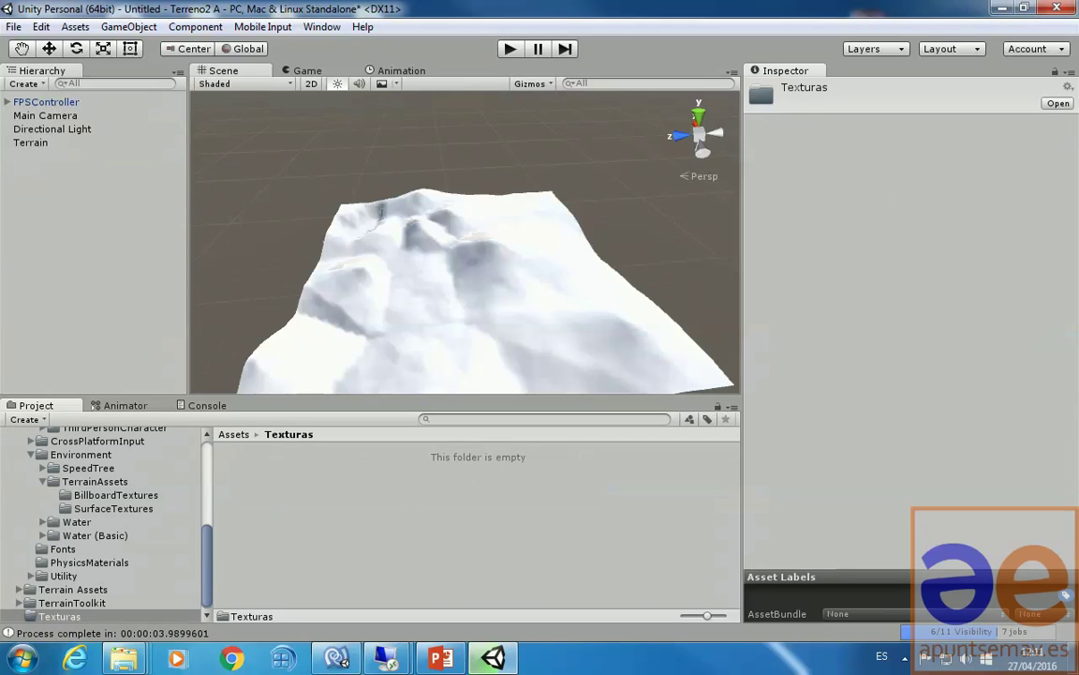
left_click_drag(468, 524, 468, 525)
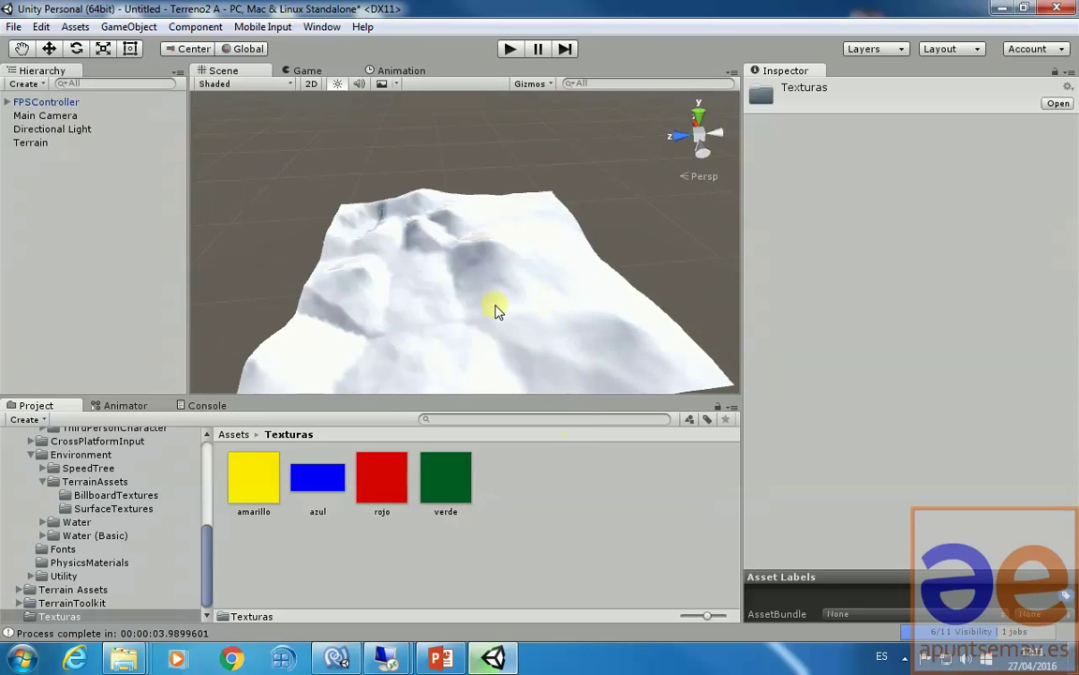
Raise a small steep peak on the smooth slope near the terrain's closest corner with the Raise / Lower Terrain tool.
mouse_move(497, 312)
left_mouse_down("alt")
mouse_move(485, 326)
mouse_move(508, 307)
mouse_move(481, 318)
mouse_move(496, 314)
left_mouse_up("alt")
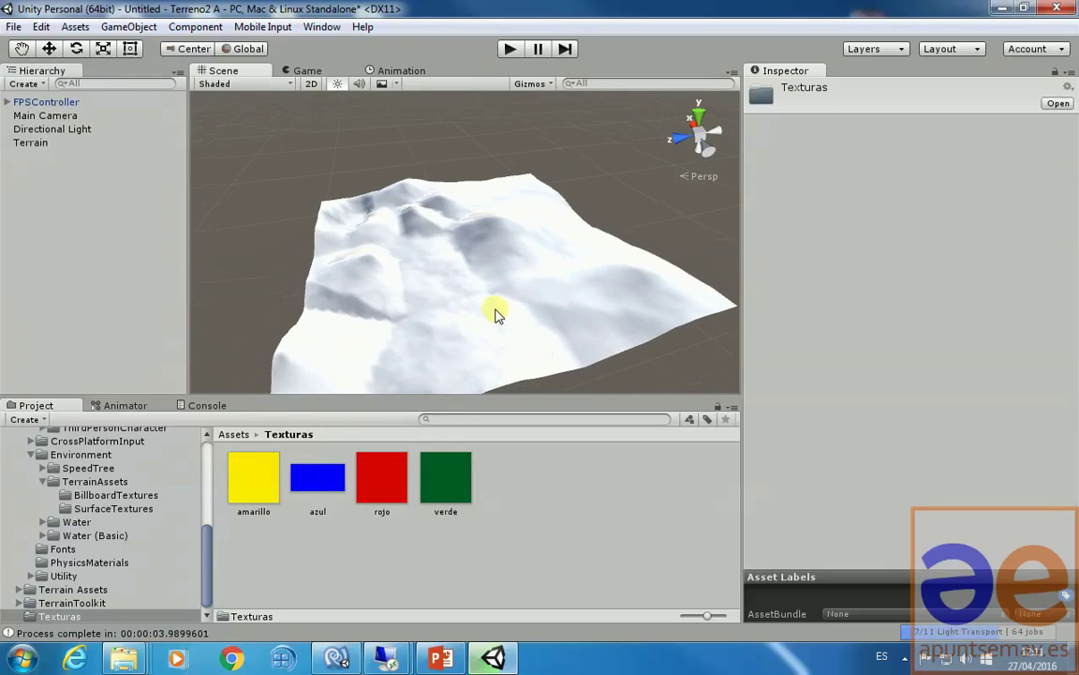
left_click(497, 314)
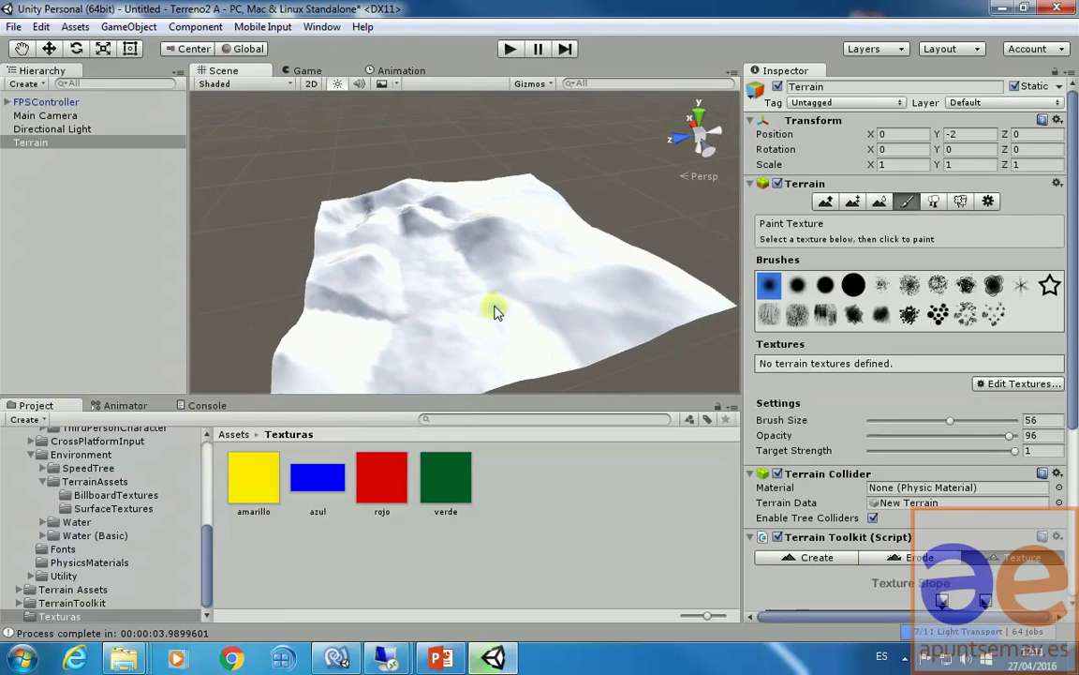
left_click(825, 202)
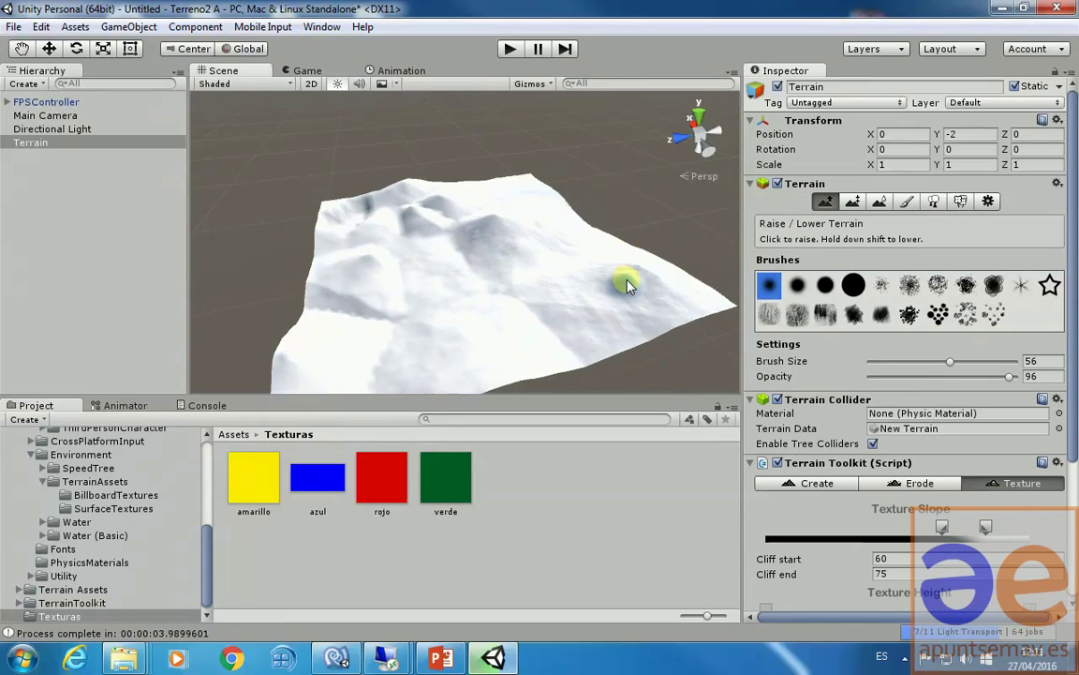
left_click_drag(628, 286, 621, 294)
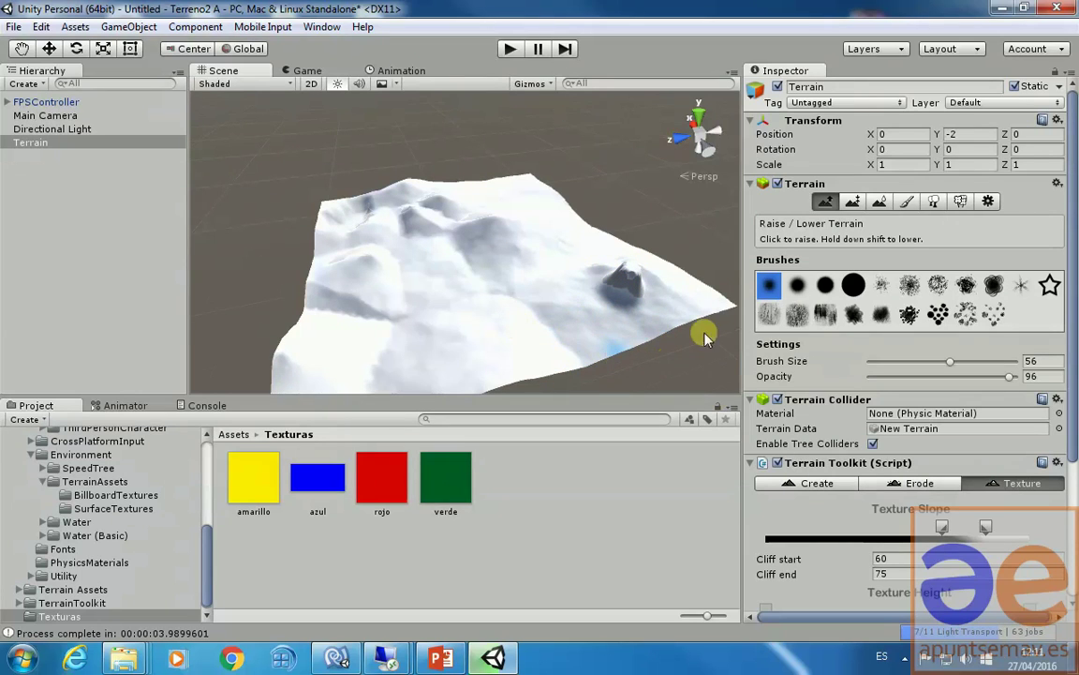
Add the amarillo image as the first terrain paint texture, used as the albedo with no normal map.
scroll(787, 347, "down", 3)
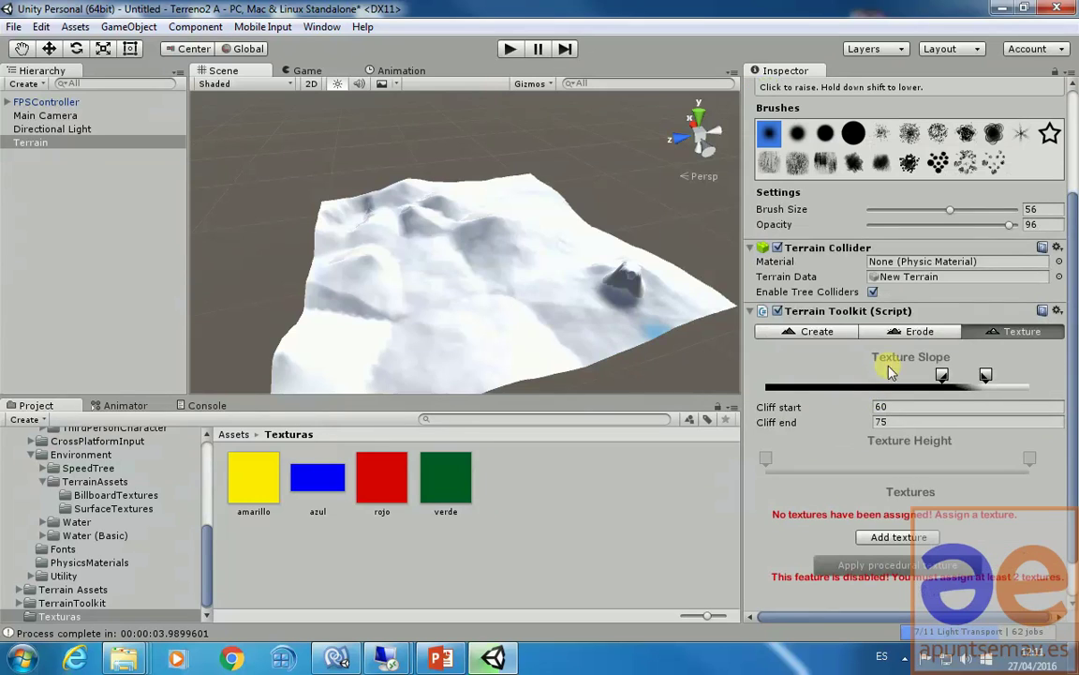
scroll(911, 439, "down", 1)
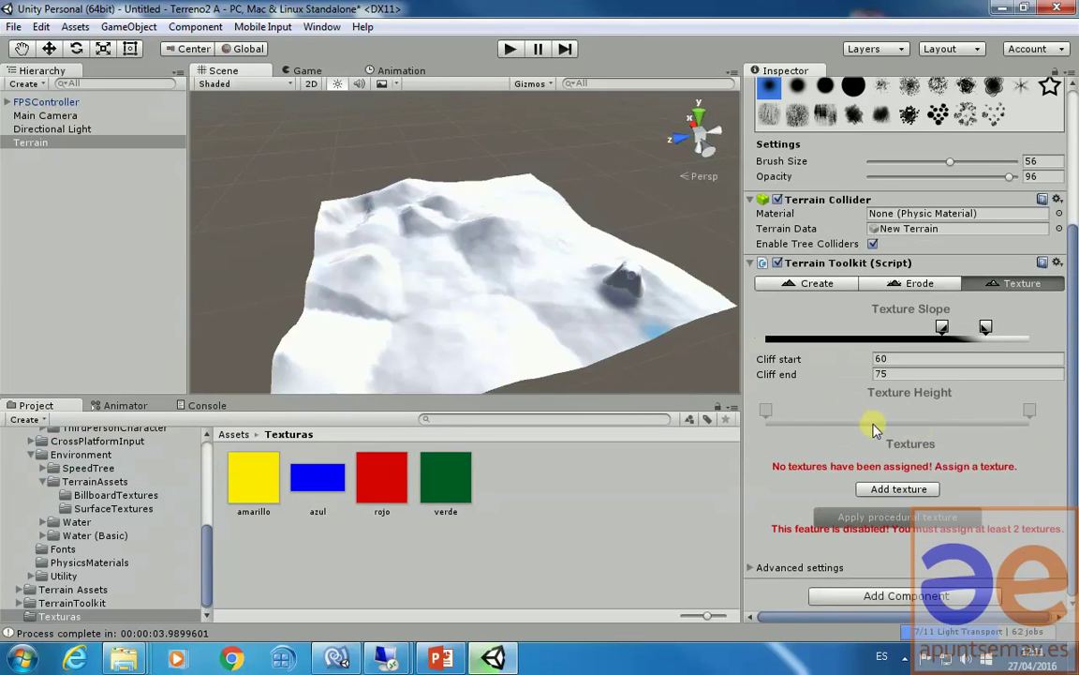
scroll(907, 393, "up", 5)
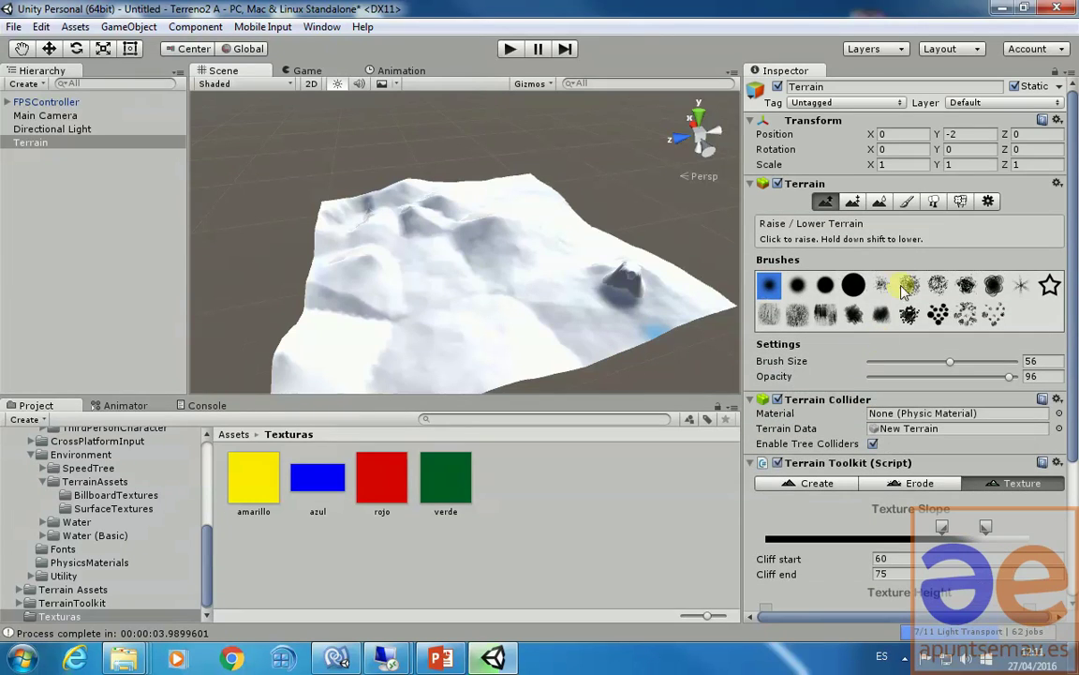
left_click(906, 203)
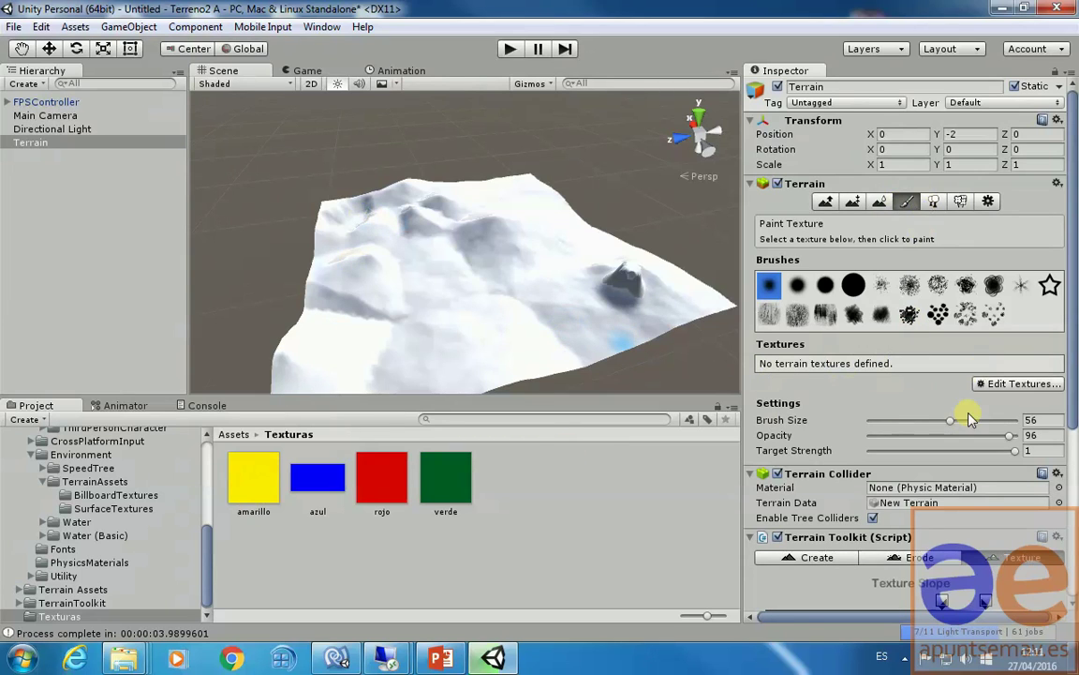
left_click(1001, 388)
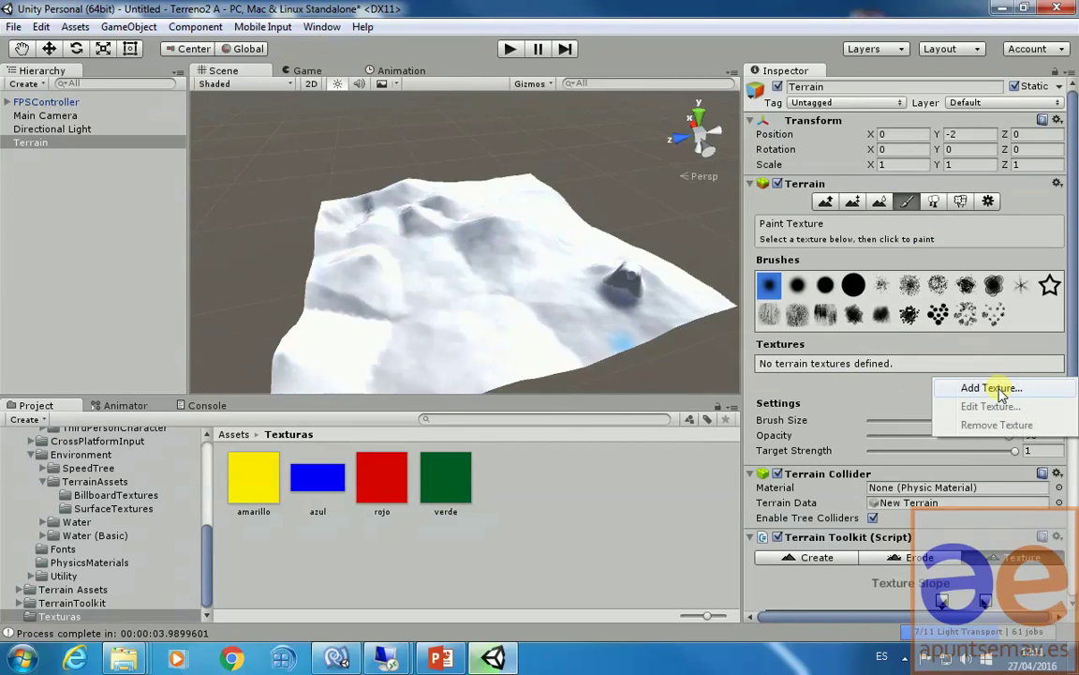
left_click(999, 390)
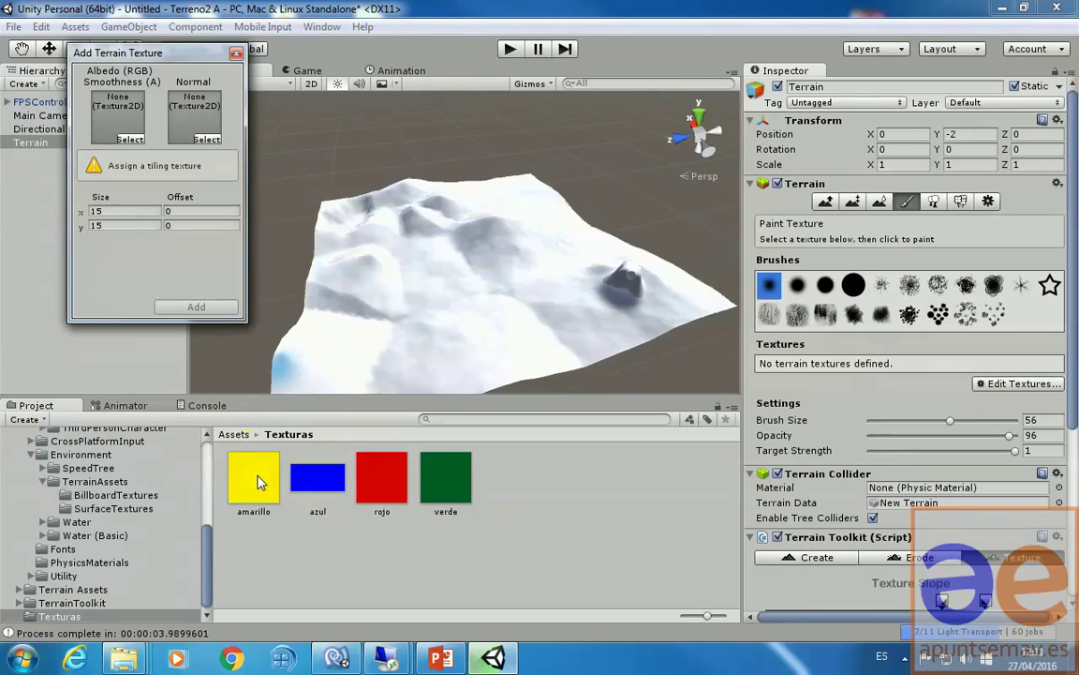
left_click_drag(145, 183, 117, 114)
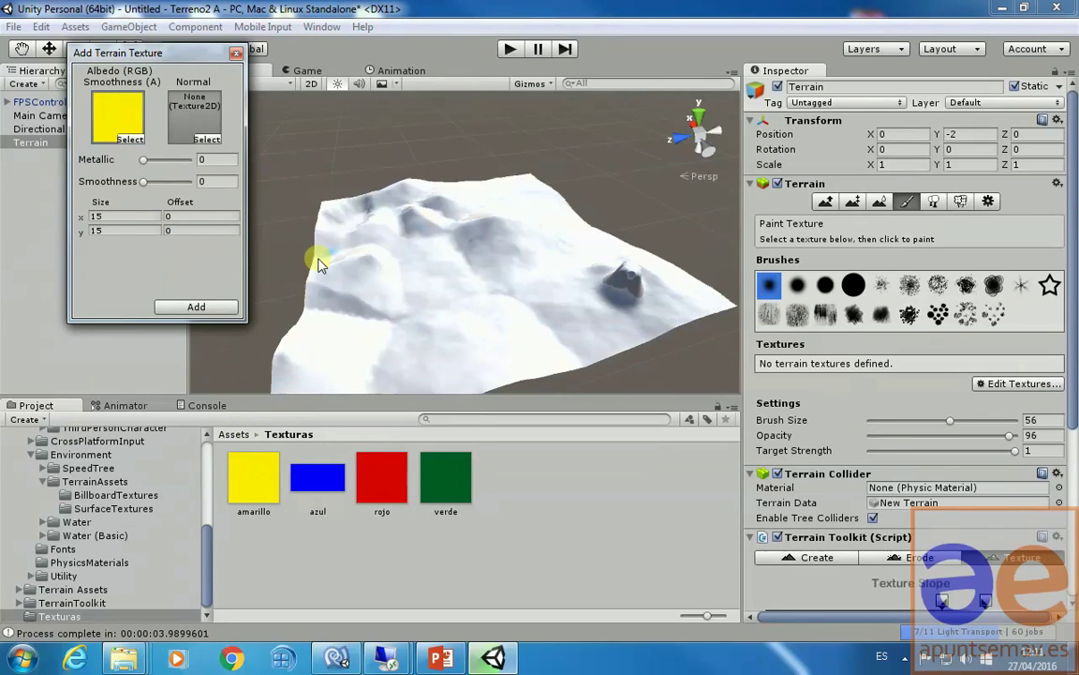
left_click(196, 307)
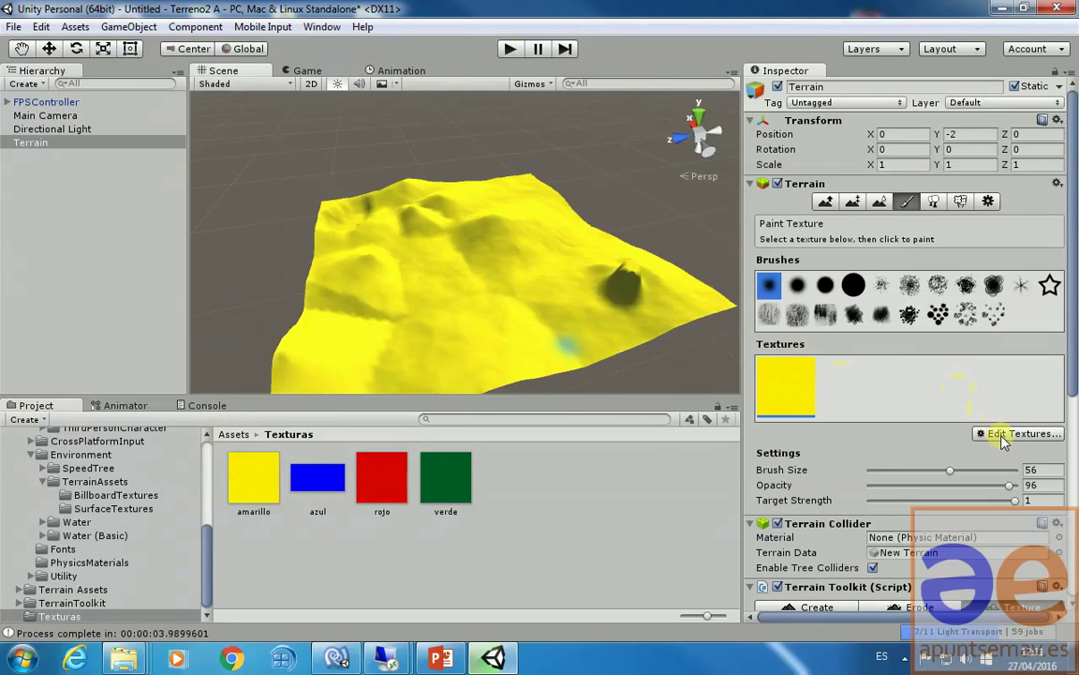
Add the azul and rojo images as further albedo textures in the terrain's Paint Texture list.
left_click(979, 434)
left_click(984, 437)
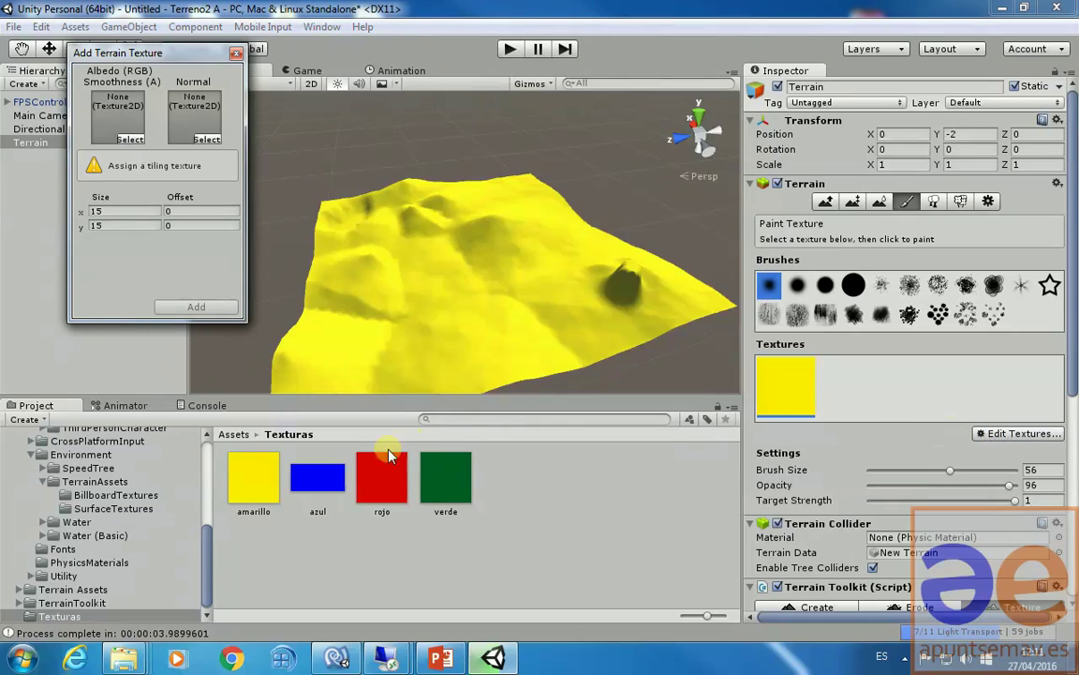
left_click_drag(319, 473, 103, 111)
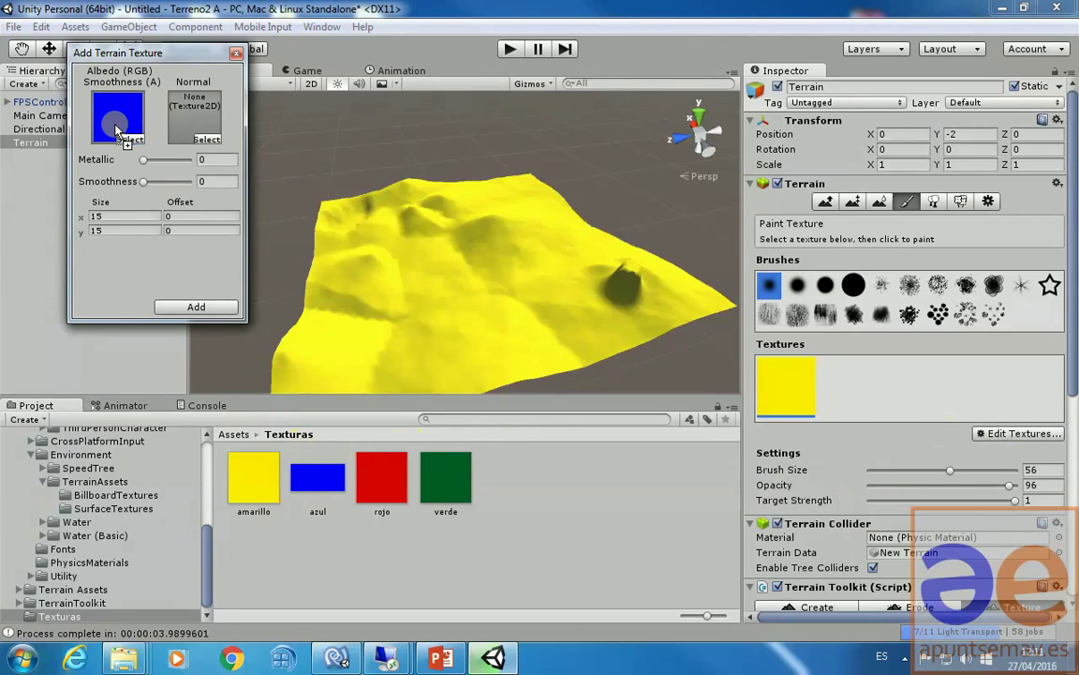
left_click(194, 308)
left_click(983, 434)
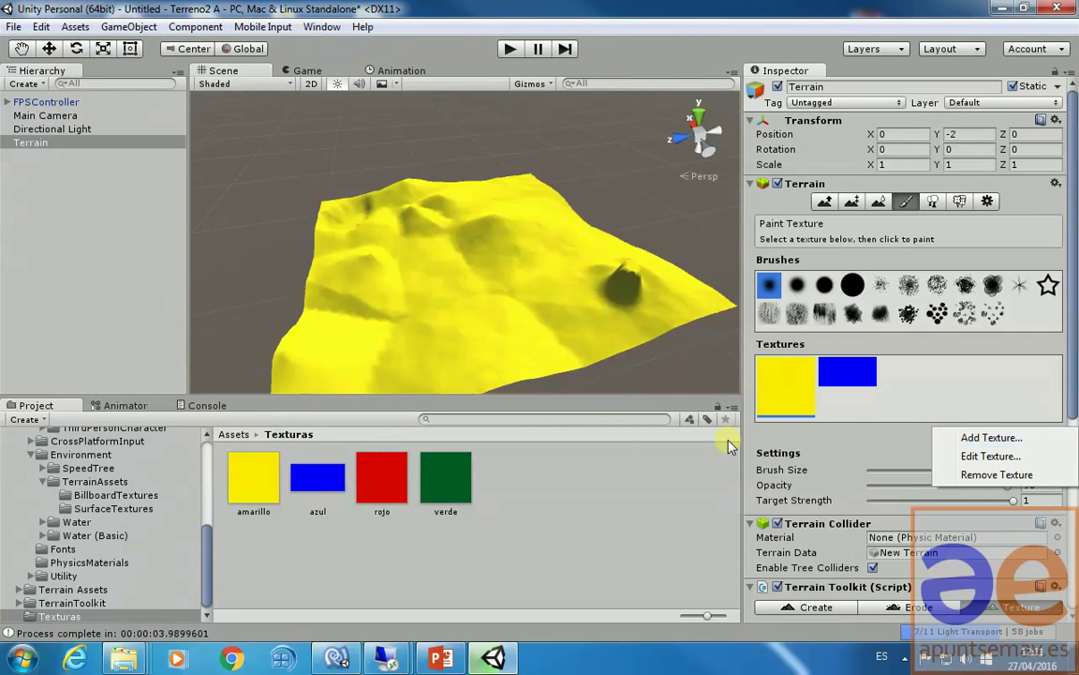
left_click(988, 437)
left_click_drag(382, 476, 117, 114)
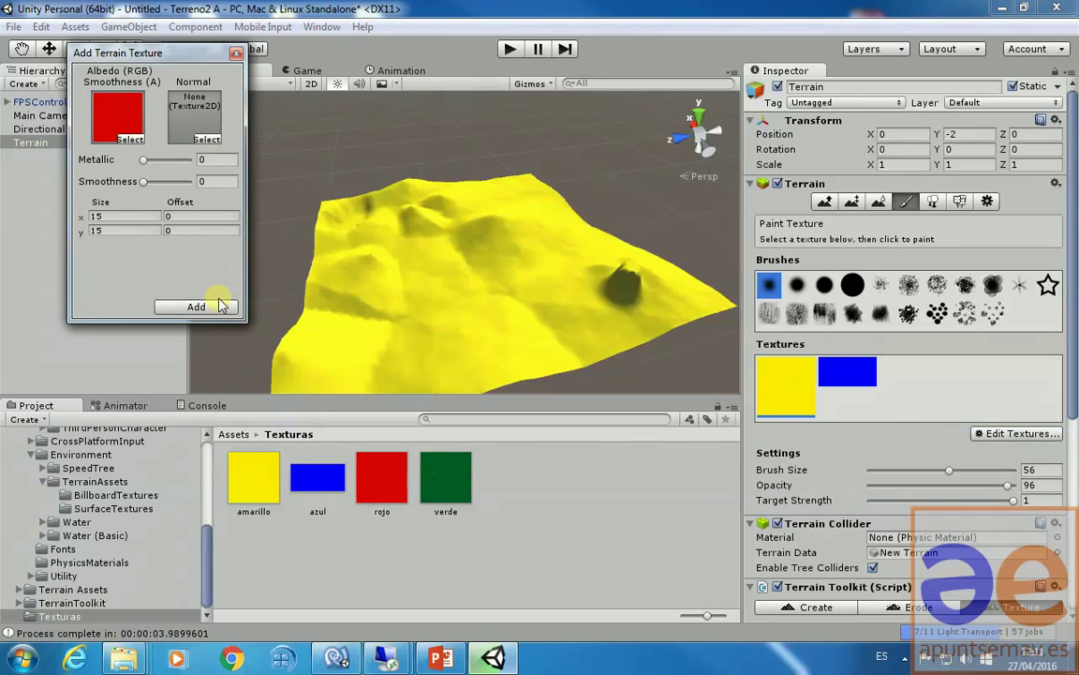
left_click(216, 310)
Add the verde image as the fourth albedo texture in the terrain's Paint Texture list.
left_click(979, 434)
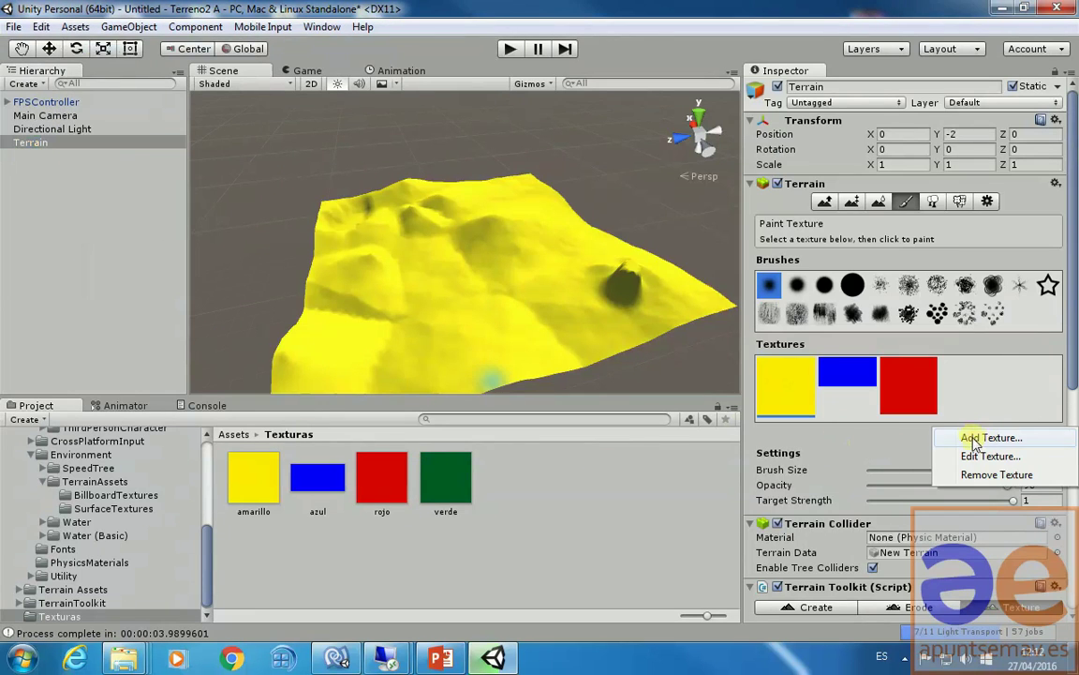
left_click(984, 439)
left_click_drag(441, 461, 122, 114)
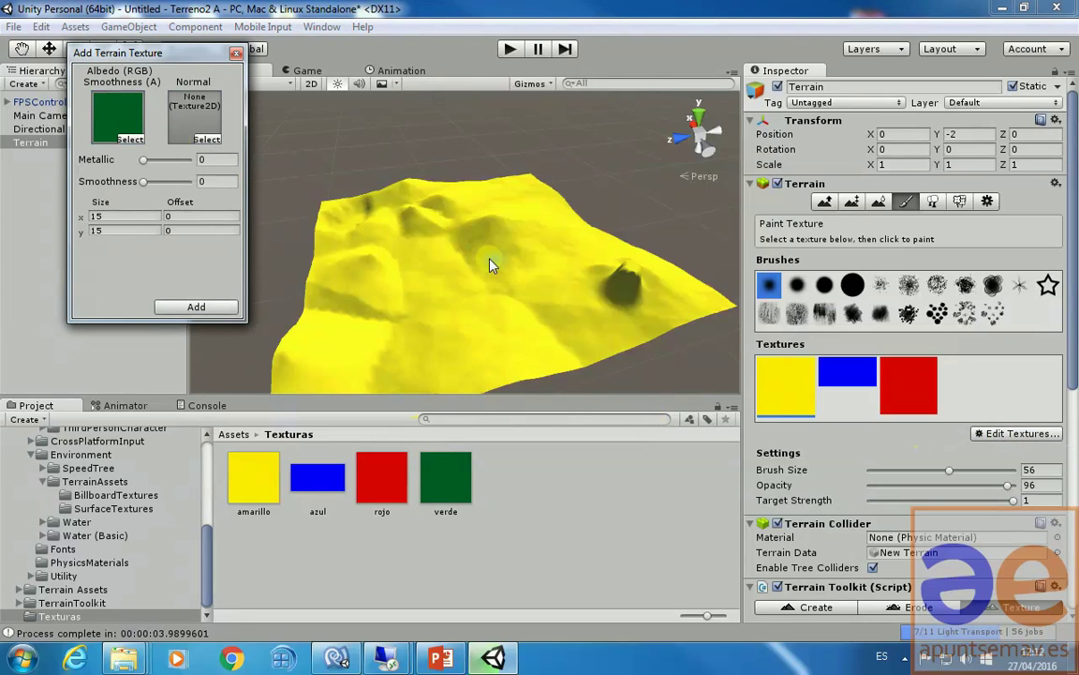
left_click(212, 307)
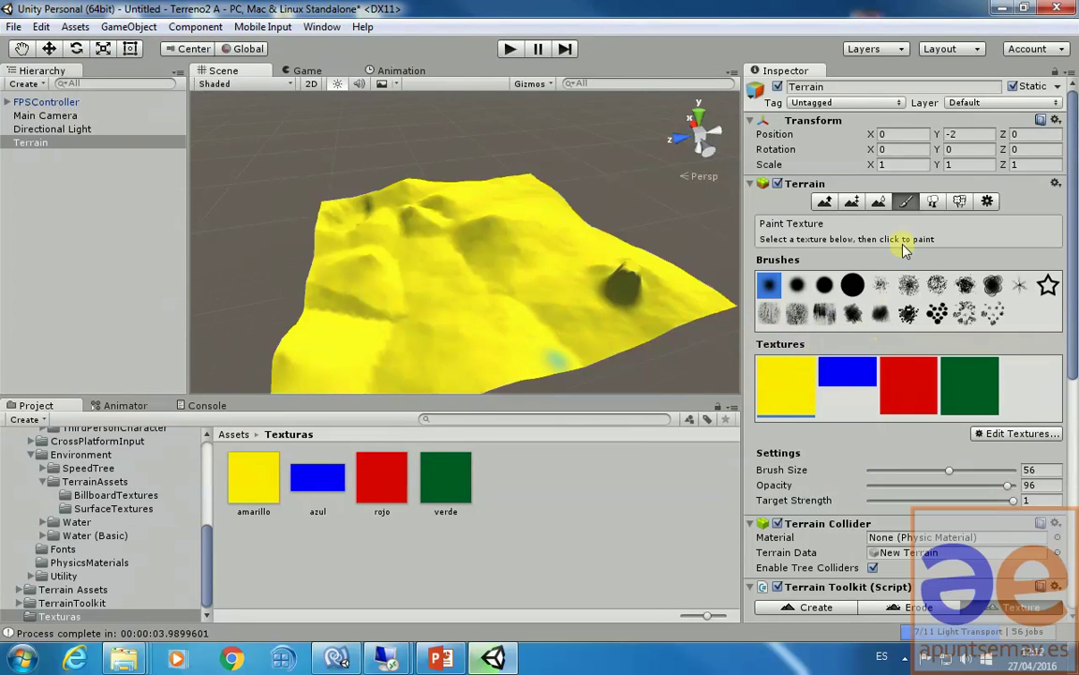
Paint a blue patch in the middle of the terrain and a red patch over the steep raised peak and its foot.
left_click(843, 371)
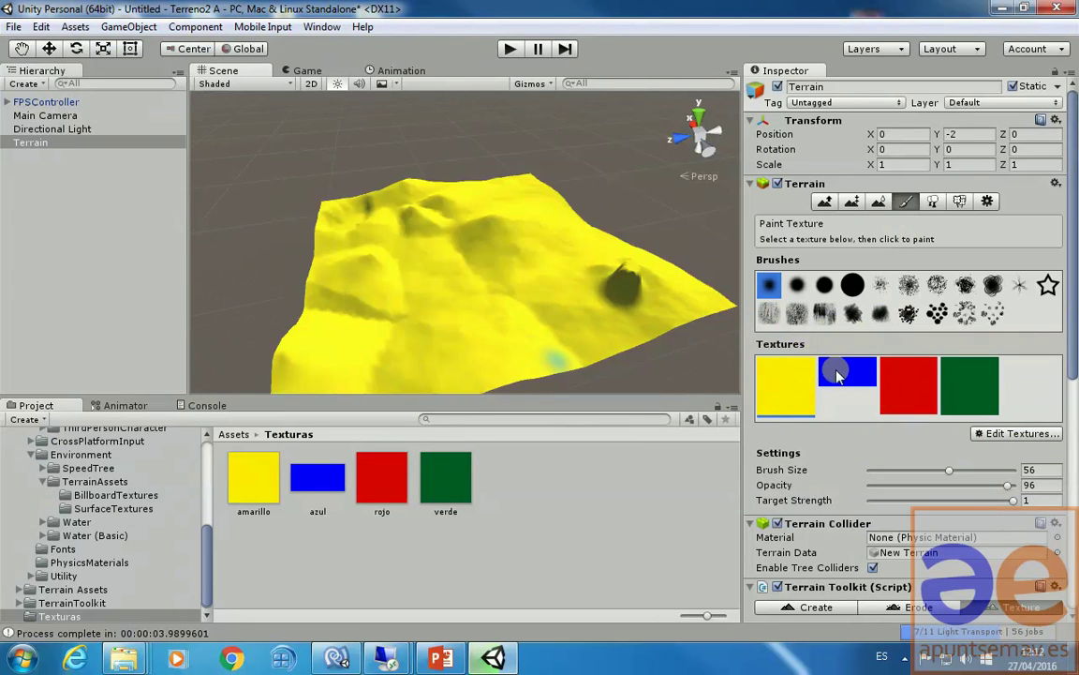
left_click(478, 292)
left_click(907, 384)
left_click(604, 304)
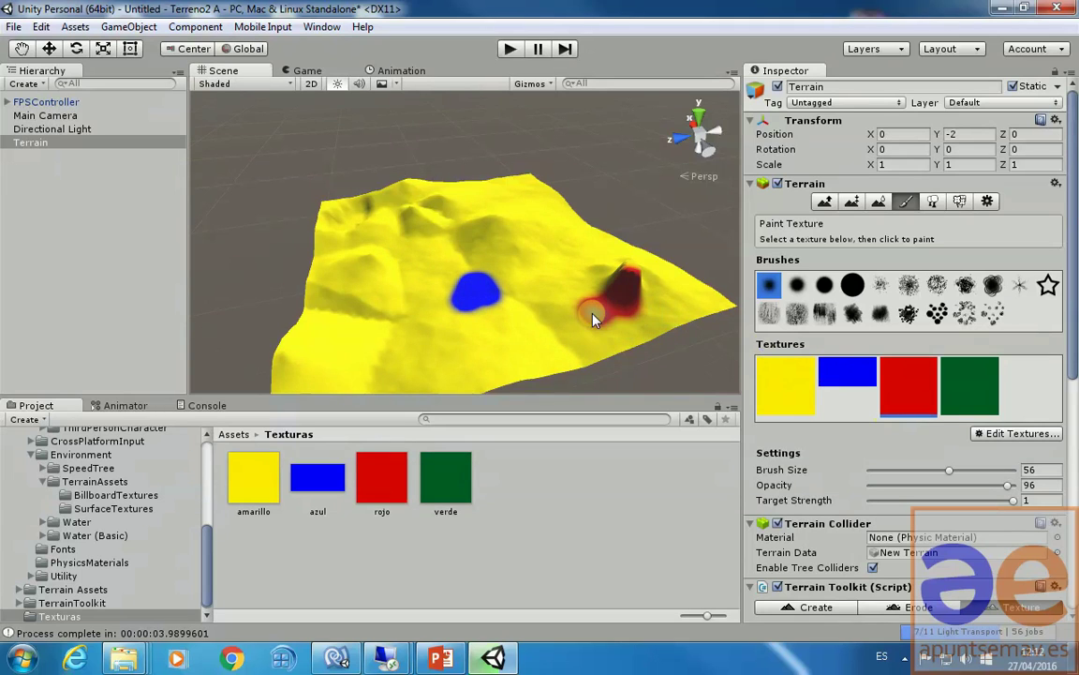
Paint a second blue patch on the slope behind the first one and a green patch along the terrain's near edge.
left_click(847, 385)
left_click_drag(572, 246, 511, 251)
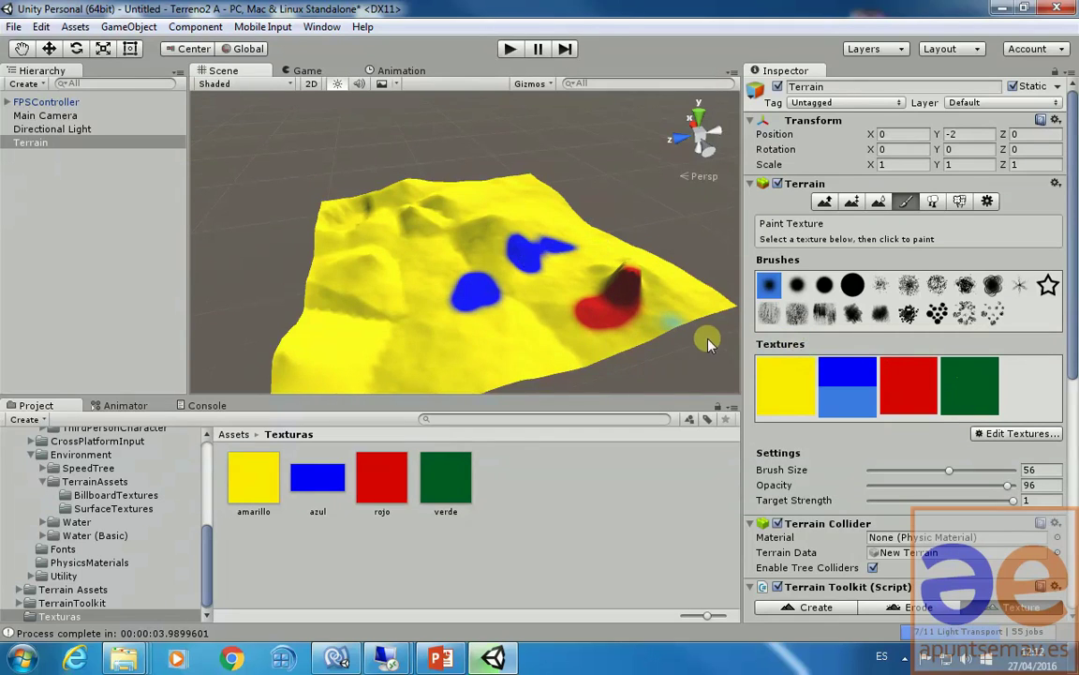
left_click(961, 401)
left_click_drag(468, 348, 548, 339)
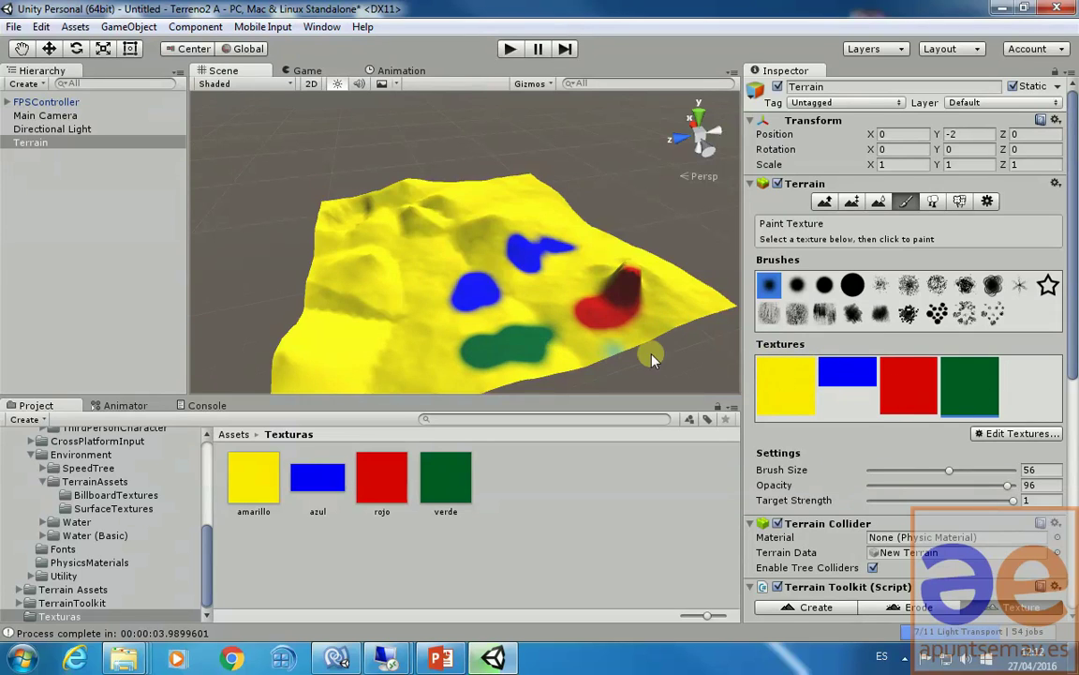
Examine the Terrain Toolkit's slope and height texture ranges together with the textures assigned as cliff, Texture 1, Texture 2 and Texture 3.
scroll(777, 375, "down", 3)
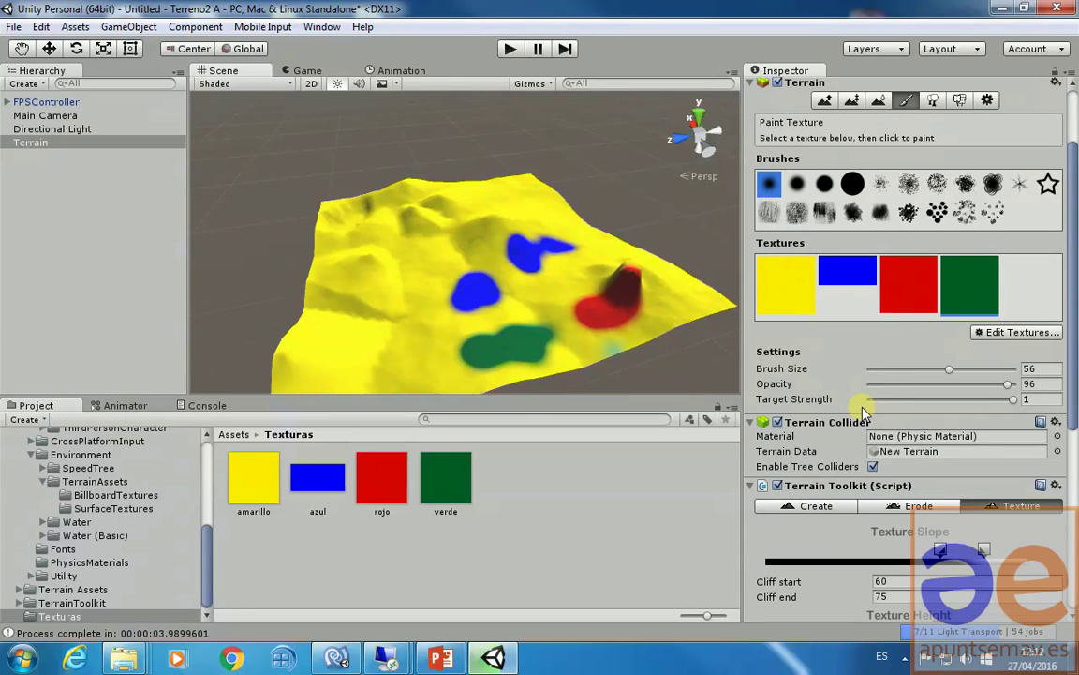
scroll(867, 408, "down", 3)
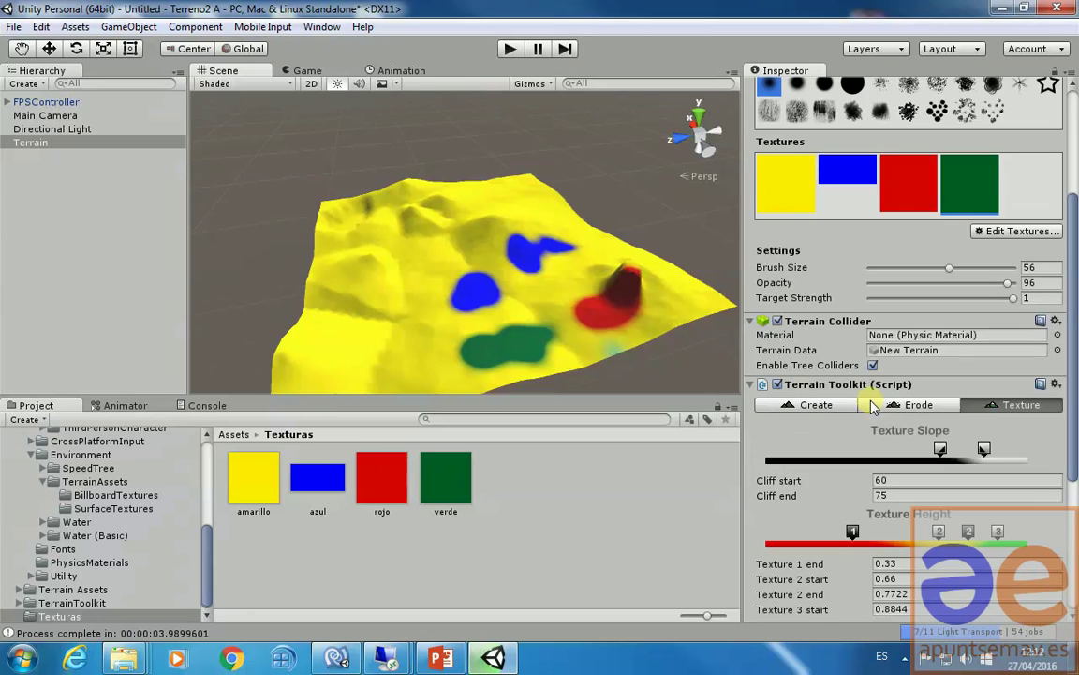
scroll(782, 362, "down", 3)
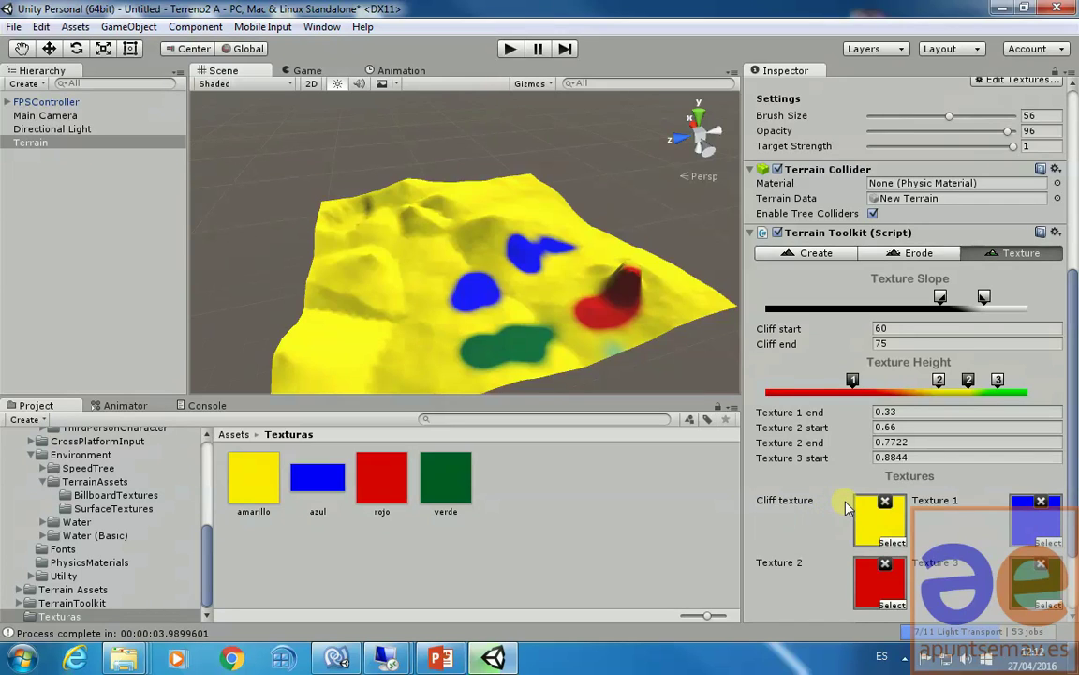
left_click(909, 328)
left_click_drag(909, 328, 848, 330)
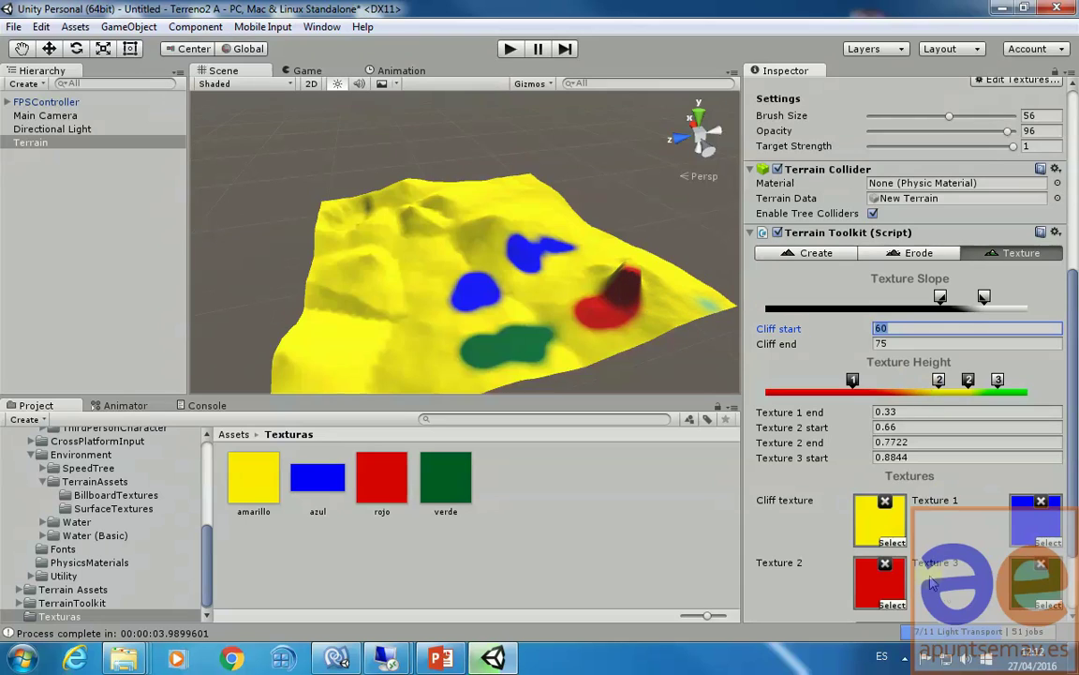
scroll(890, 526, "down", 3)
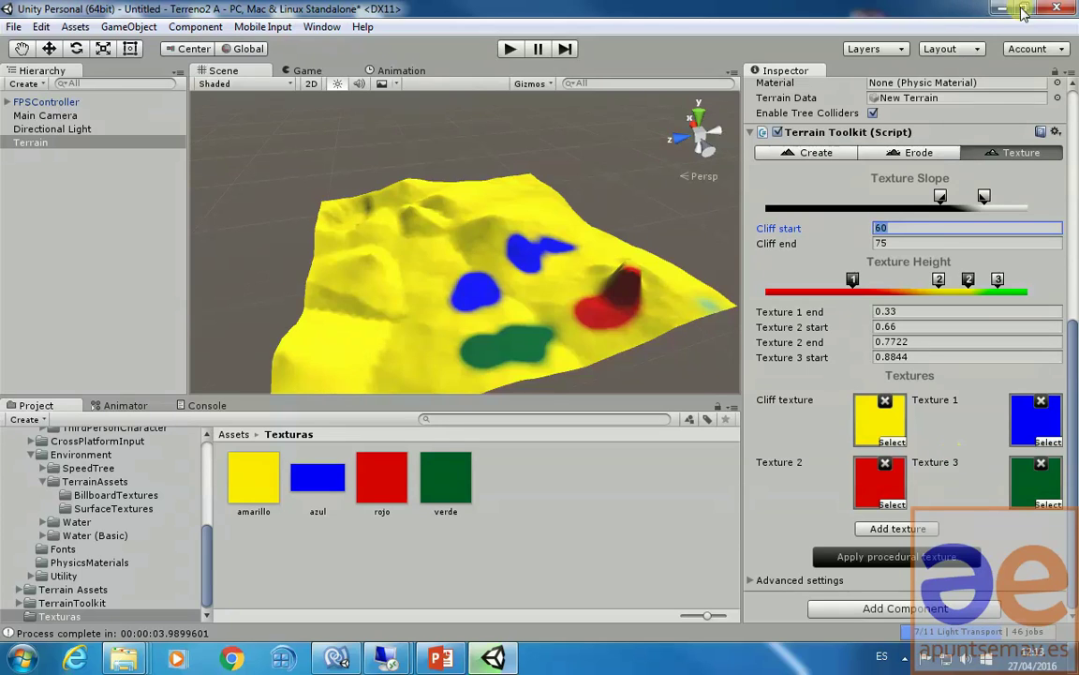
left_click(987, 400)
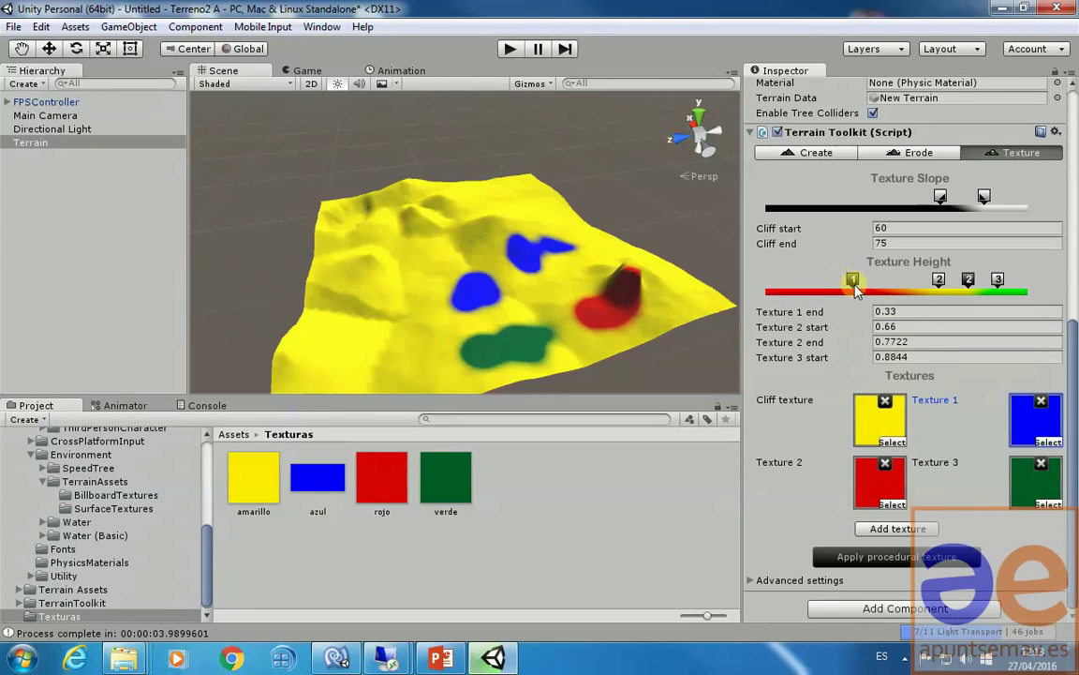
left_click(901, 314)
left_click(905, 326)
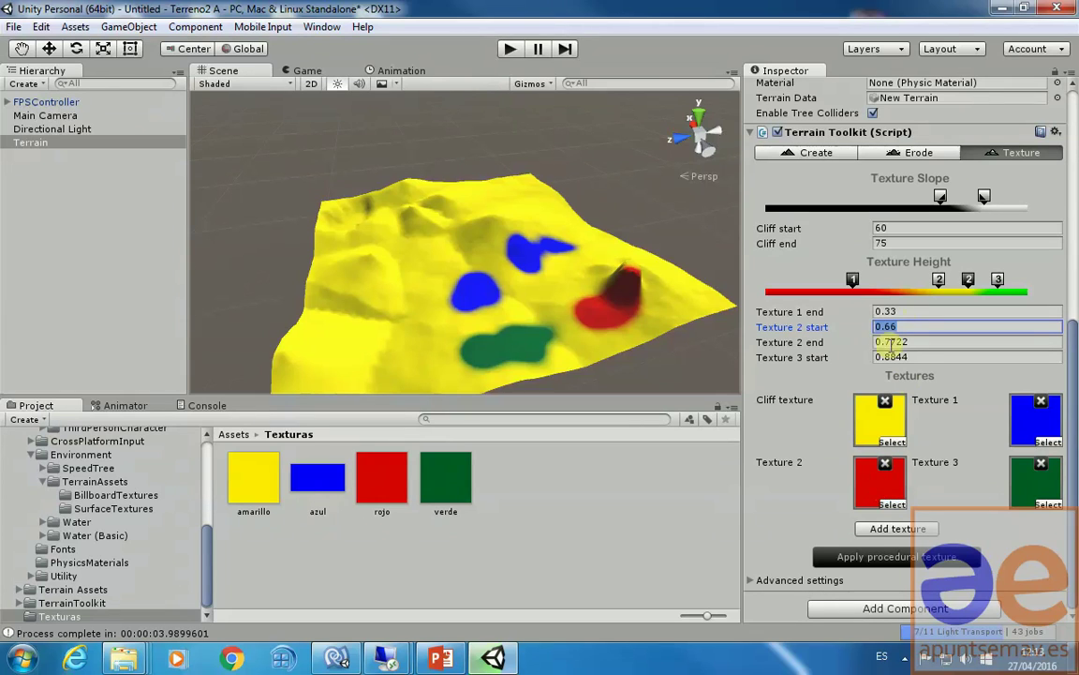
left_click(892, 483)
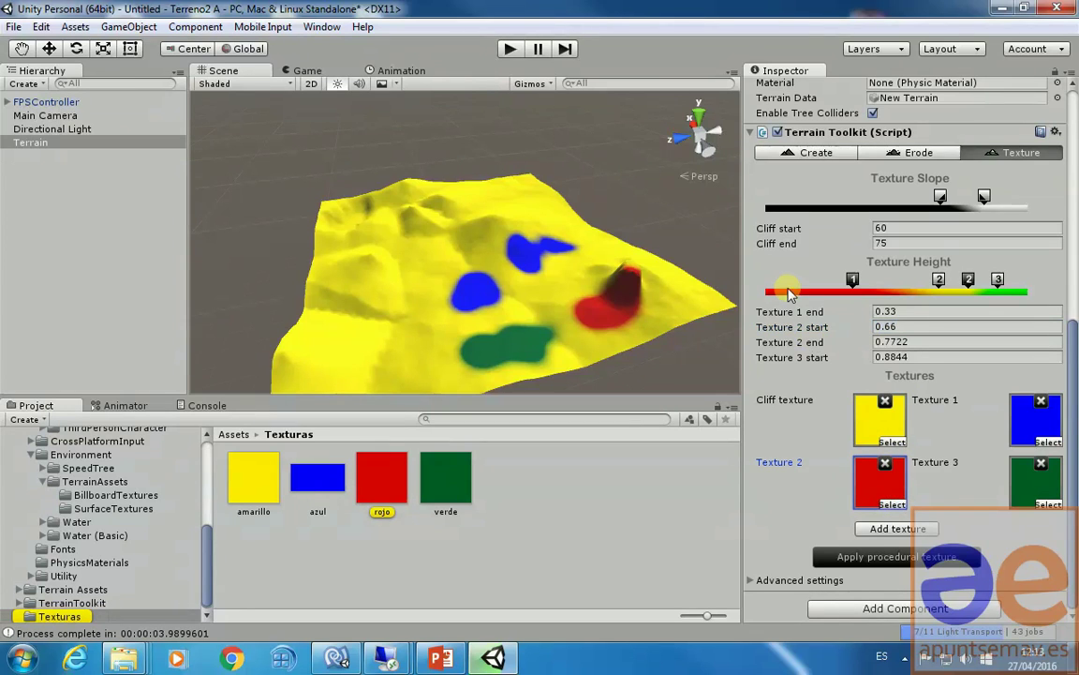
left_click(1022, 419)
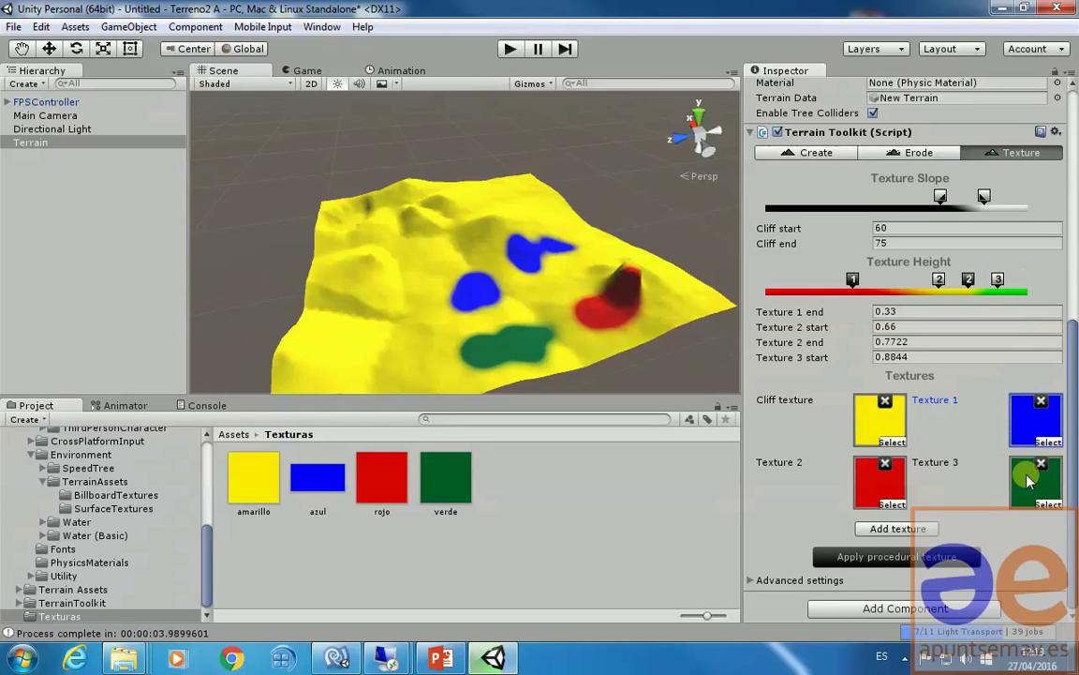
Apply the procedural texture to the whole terrain and inspect the colour transitions on the hills up close.
left_click(922, 560)
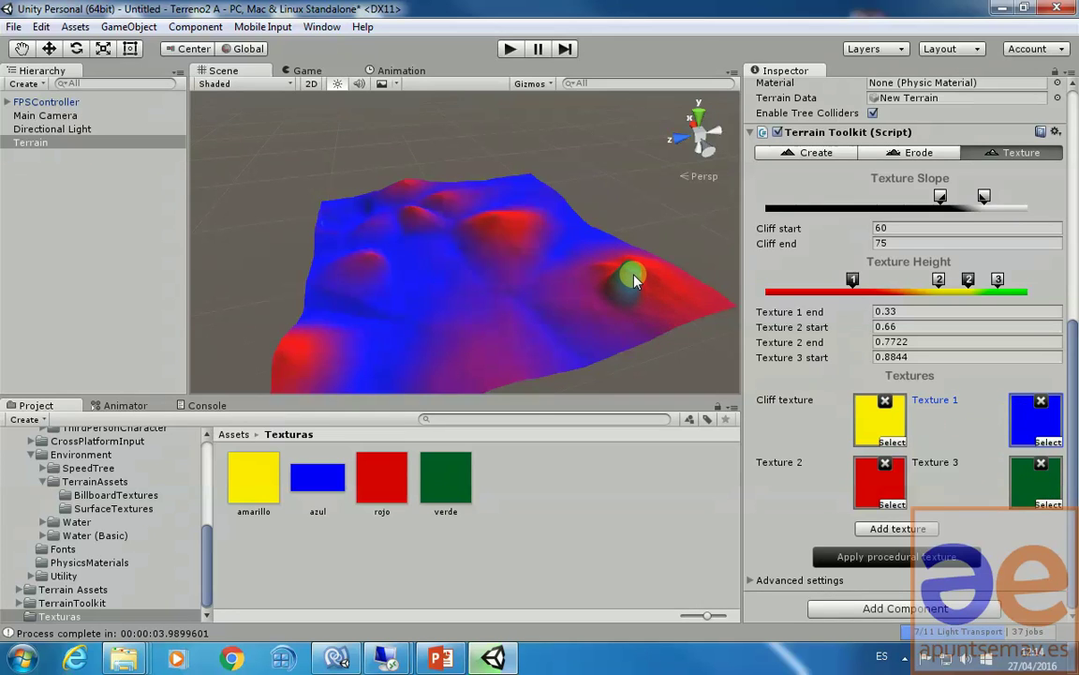
scroll(554, 300, "up", 5)
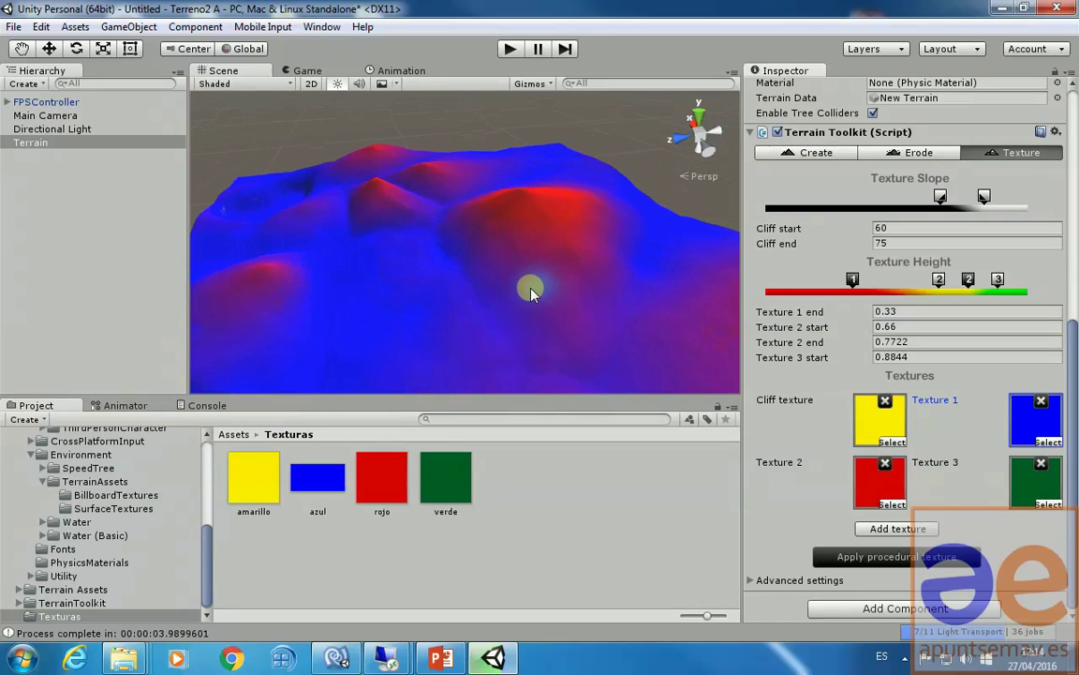
key("alt")
left_click_drag(464, 325, 519, 216, "alt")
left_click(494, 309)
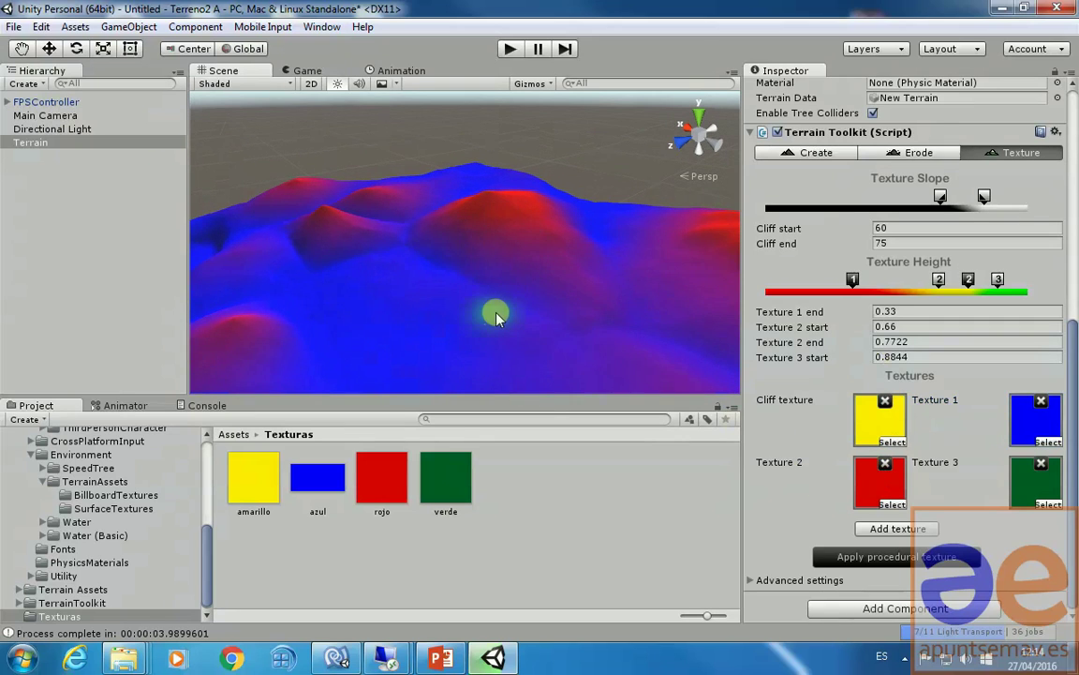
left_click(497, 326)
left_click(490, 313)
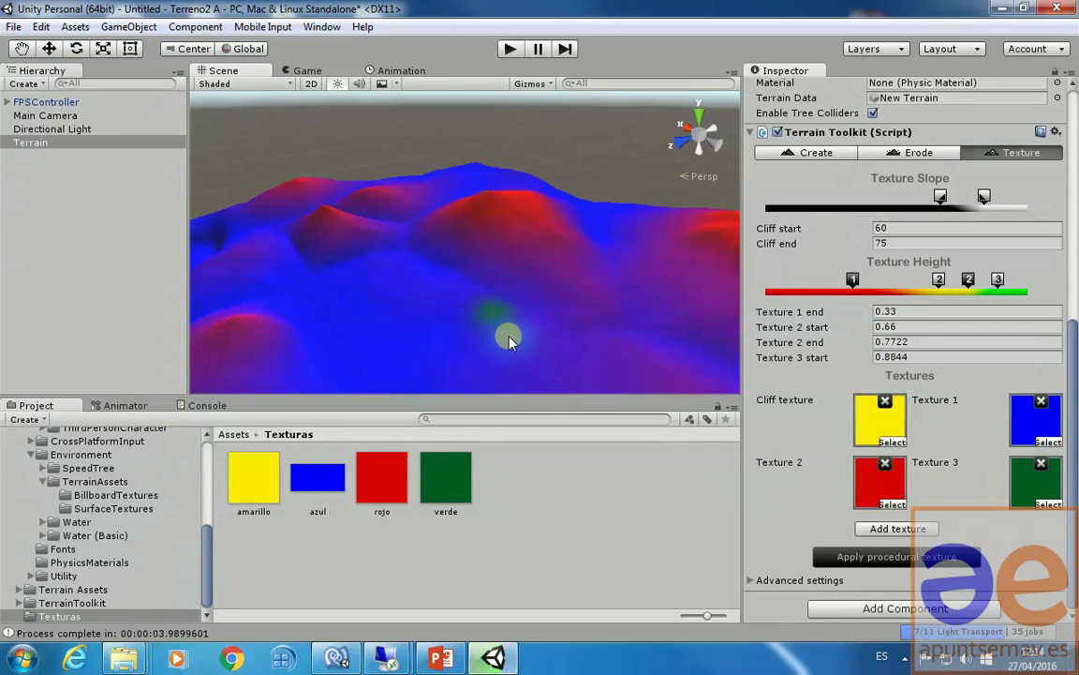
left_click_drag(491, 329, 518, 215, "alt")
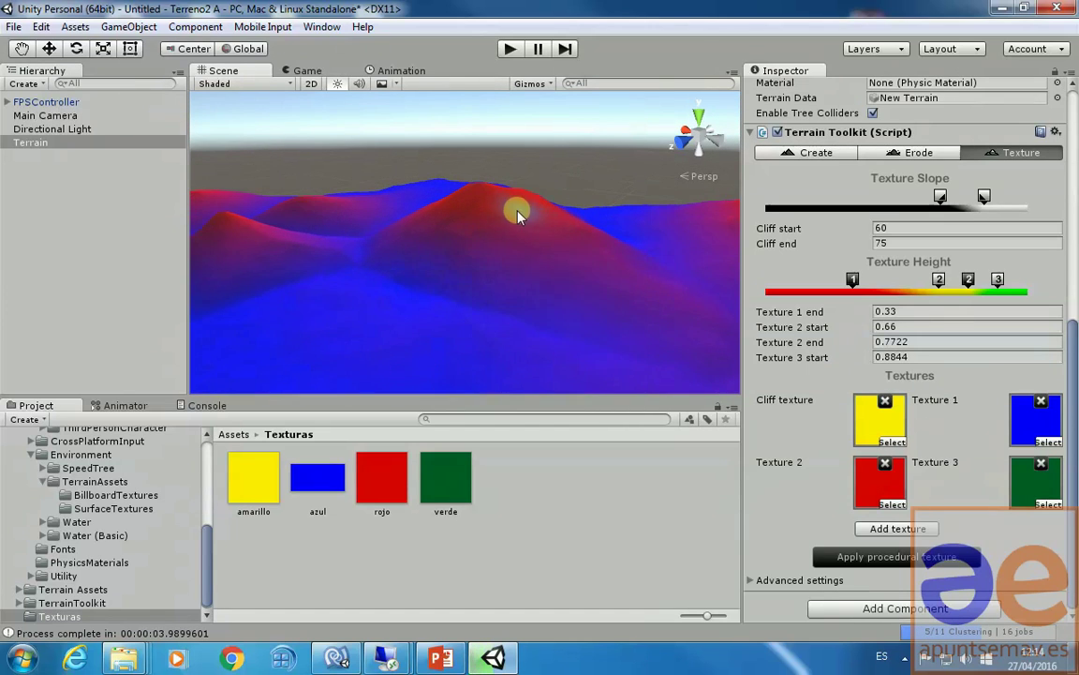
left_click_drag(486, 326, 503, 233)
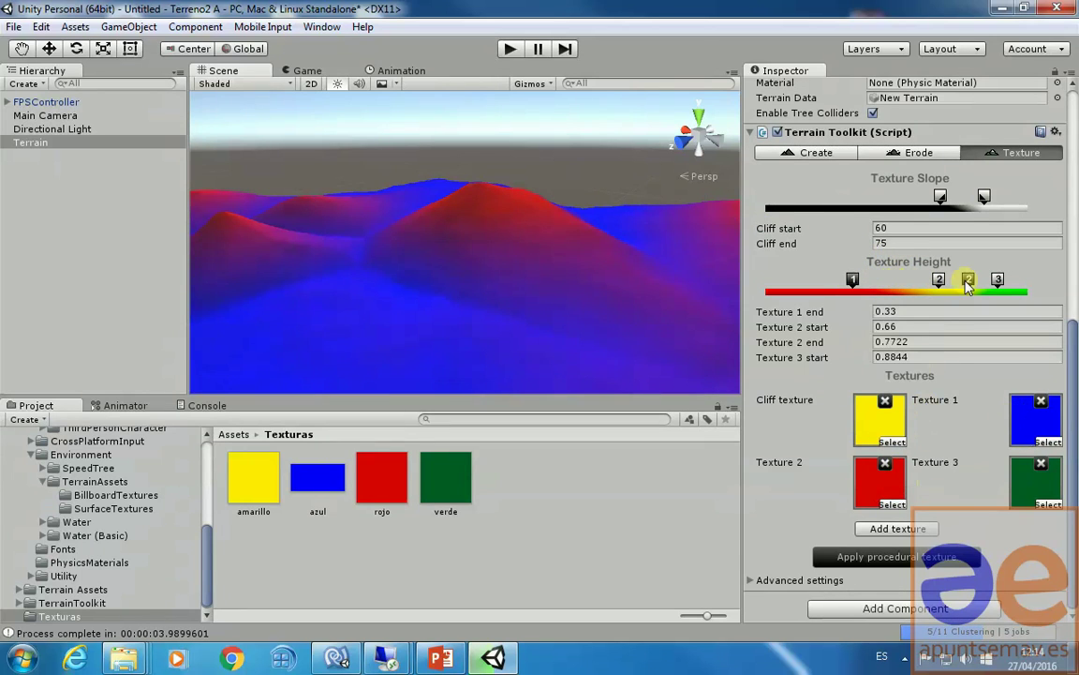
Set Texture 1 end to about 0.508 and Texture 2 start to about 0.513, and reapply the procedural texture to the terrain.
left_click(854, 280)
left_click_drag(853, 281, 903, 286)
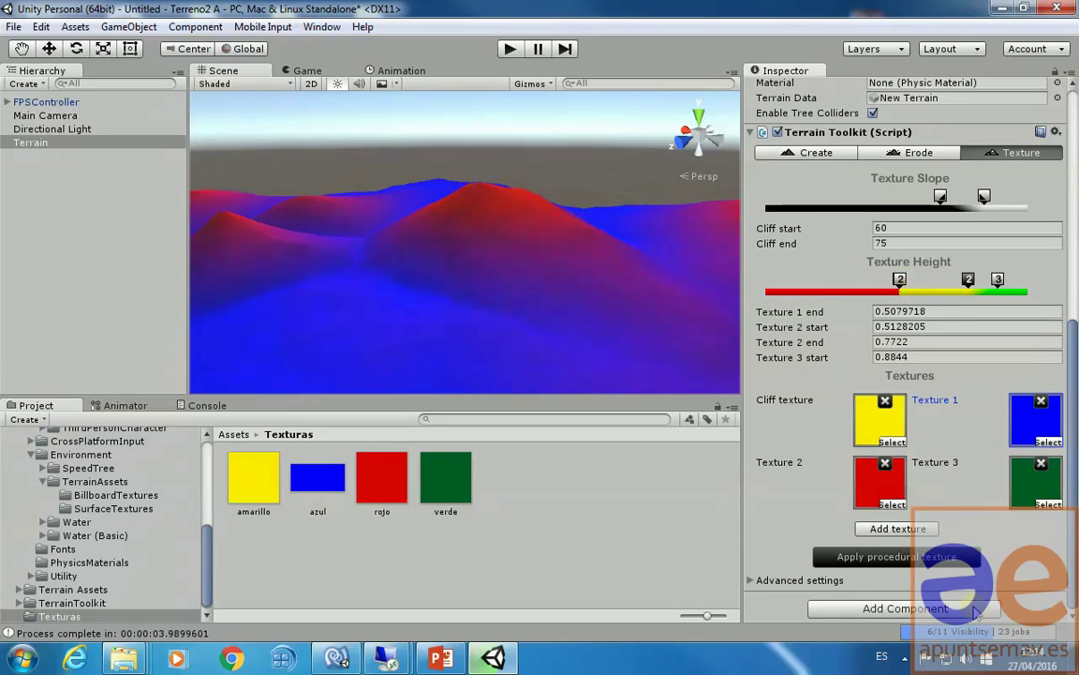
left_click(946, 560)
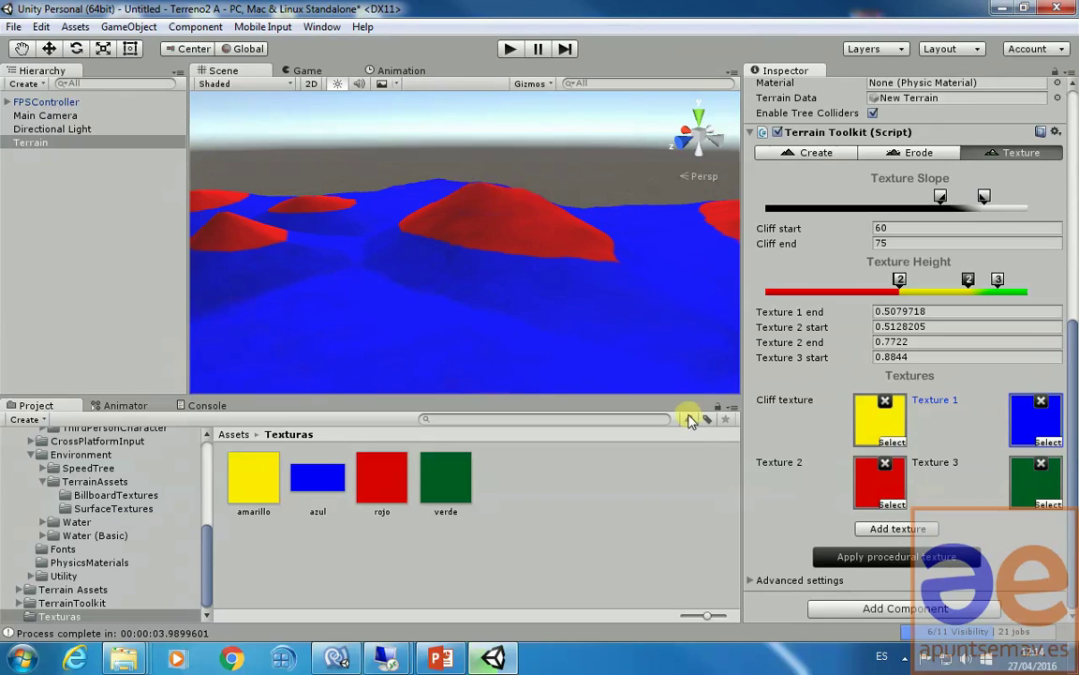
left_click_drag(596, 365, 569, 318, "alt")
left_click_drag(482, 308, 484, 351, "alt")
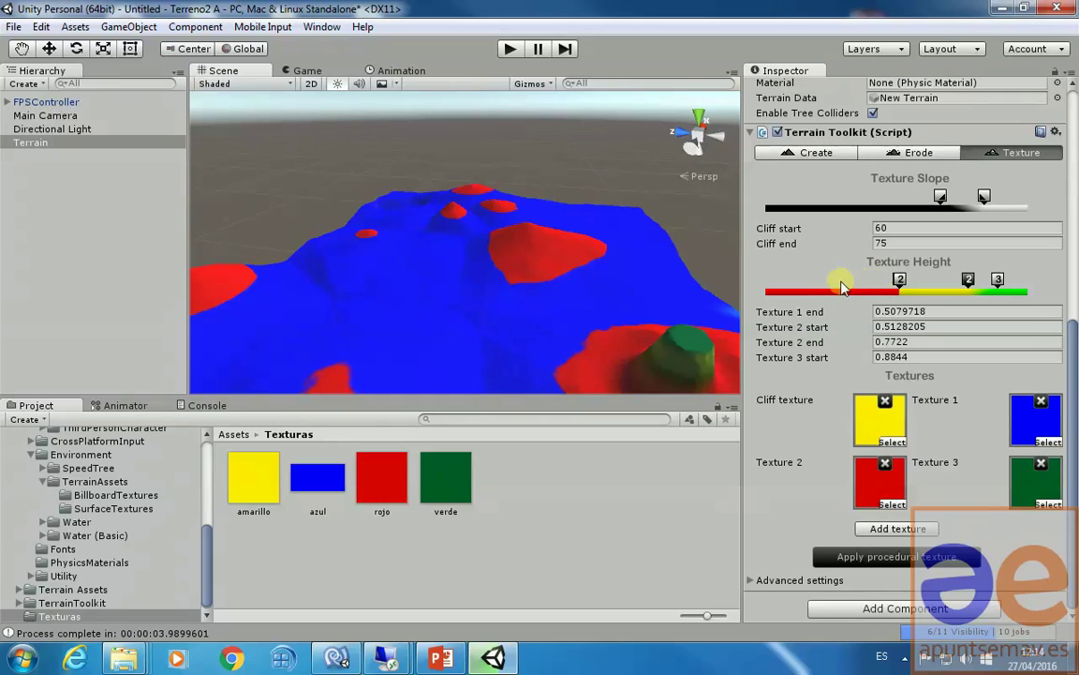
Spread the blend between the first two textures, setting Texture 1 end to about 0.433 and Texture 2 start to about 0.571.
mouse_move(900, 279)
left_mouse_down()
mouse_move(916, 284)
mouse_move(880, 280)
left_mouse_up()
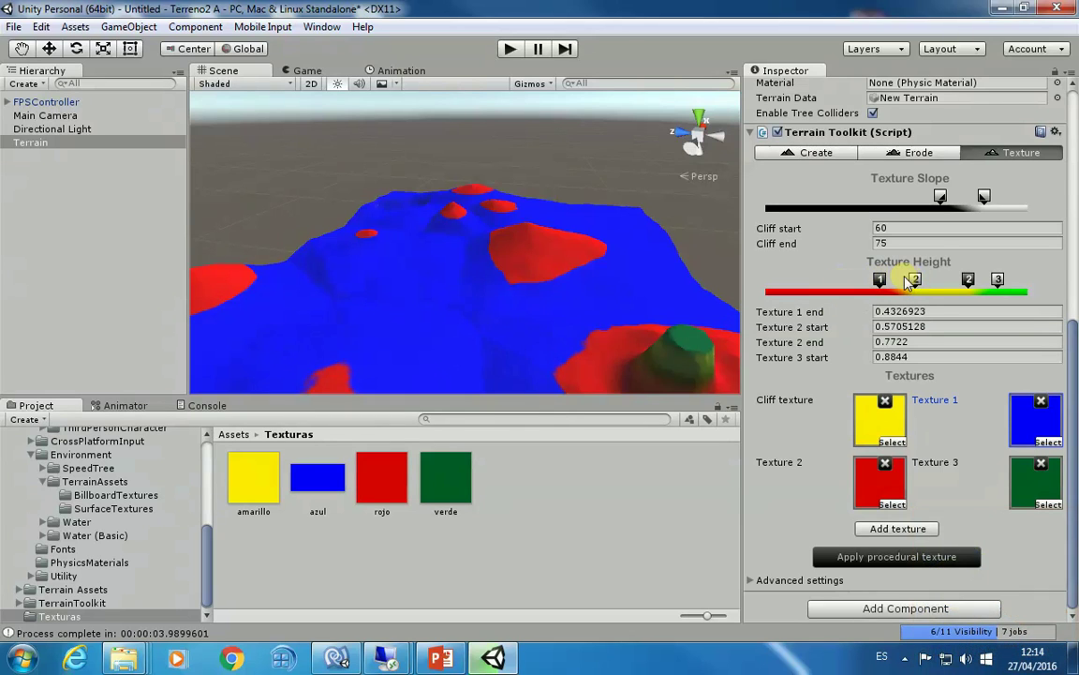